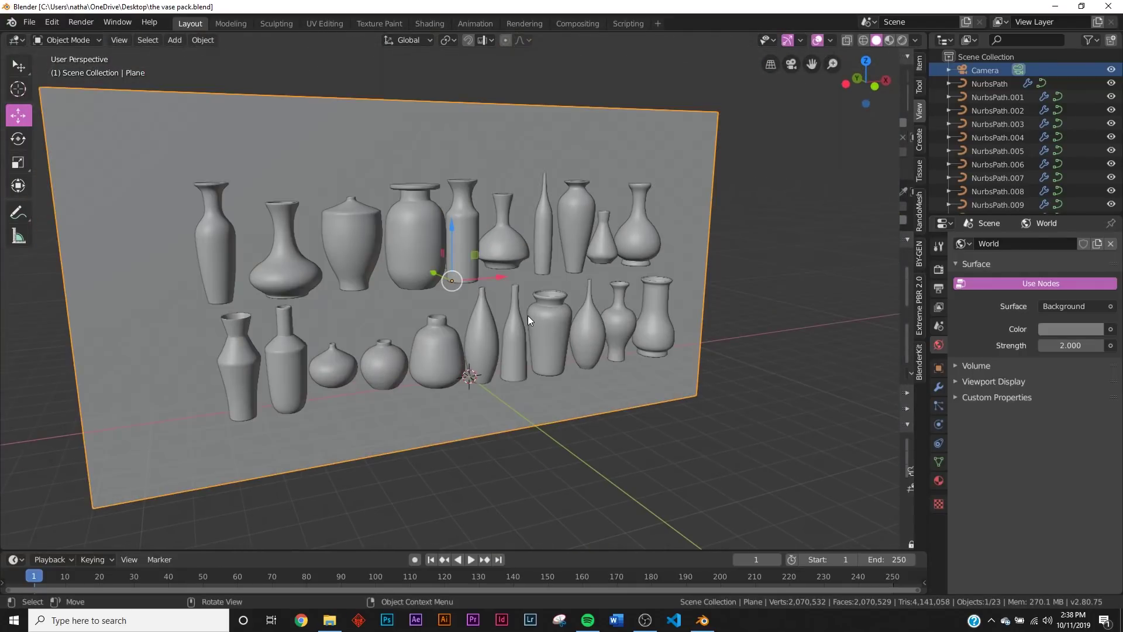
Examine the vase collection with Look Dev shading, from the camera and up close at an angle
key("KP_0")
key("z")
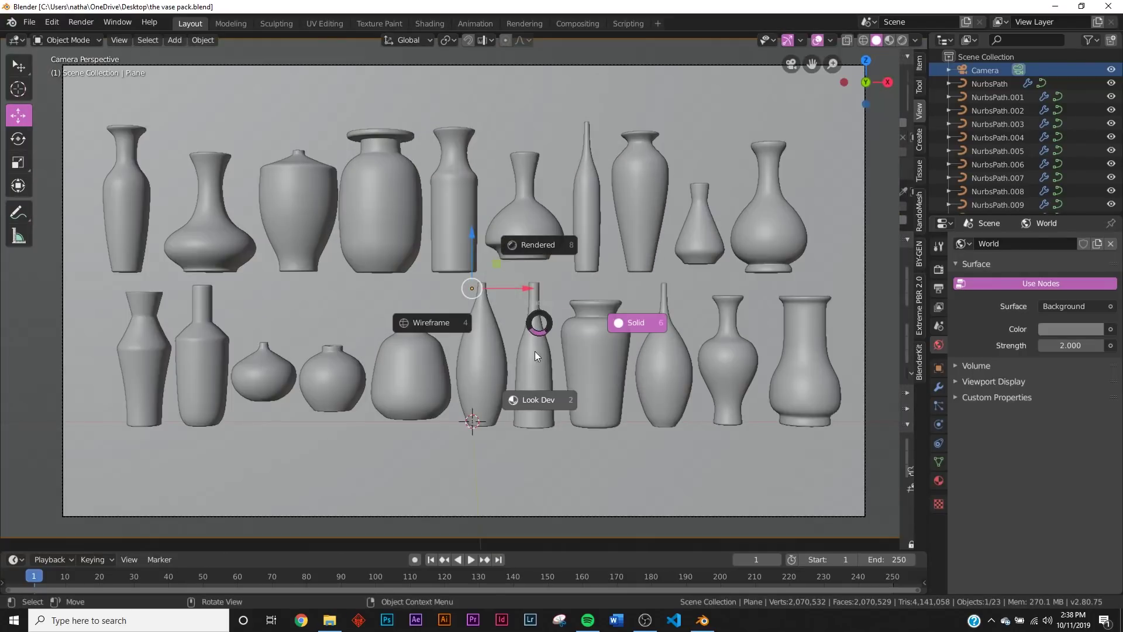
left_click(528, 400)
middle_click_drag(385, 302, 452, 334)
scroll(452, 335, "up", 4)
middle_click_drag(560, 322, 463, 240)
left_click(448, 215)
left_click(209, 267)
scroll(512, 244, "up", 4)
scroll(512, 245, "down", 4)
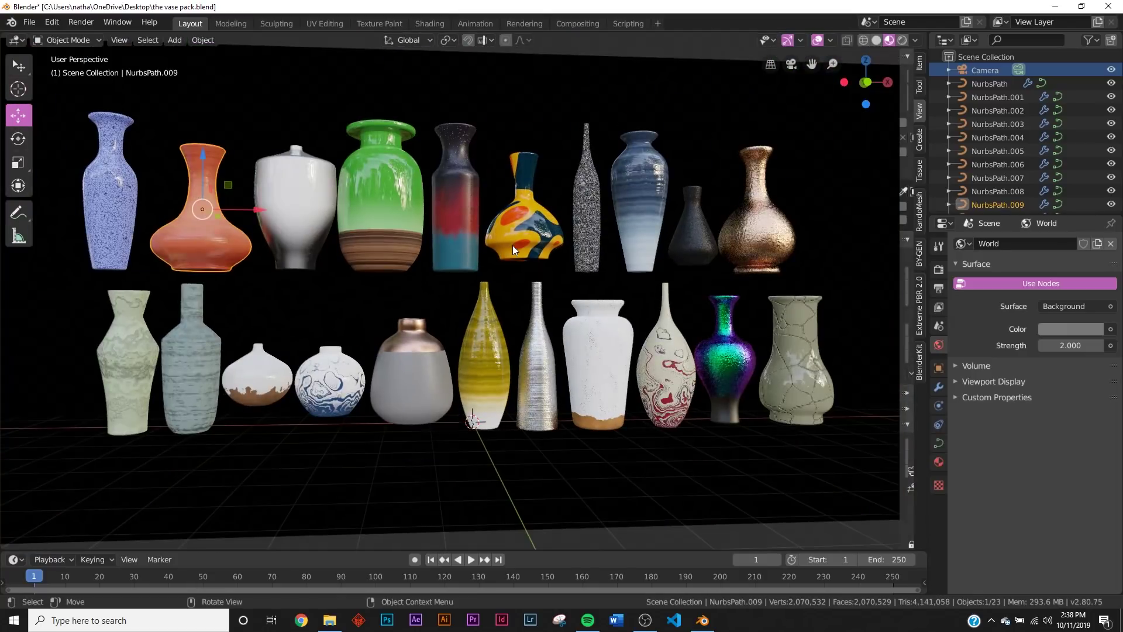
scroll(521, 244, "up", 3)
middle_click_drag(535, 242, 678, 282)
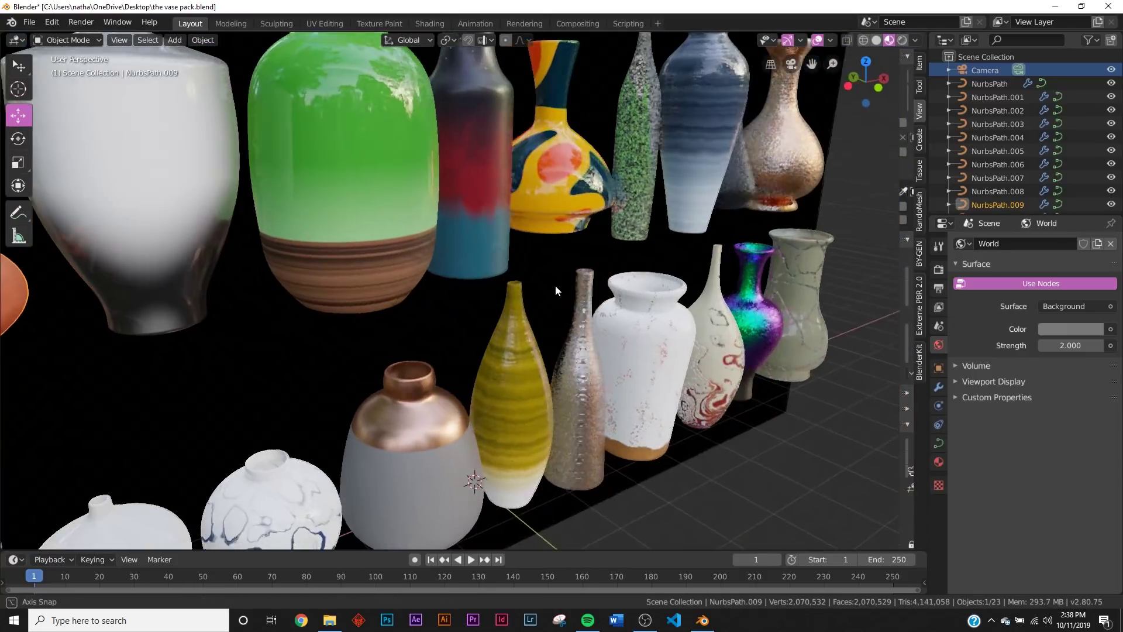
key("KP_0")
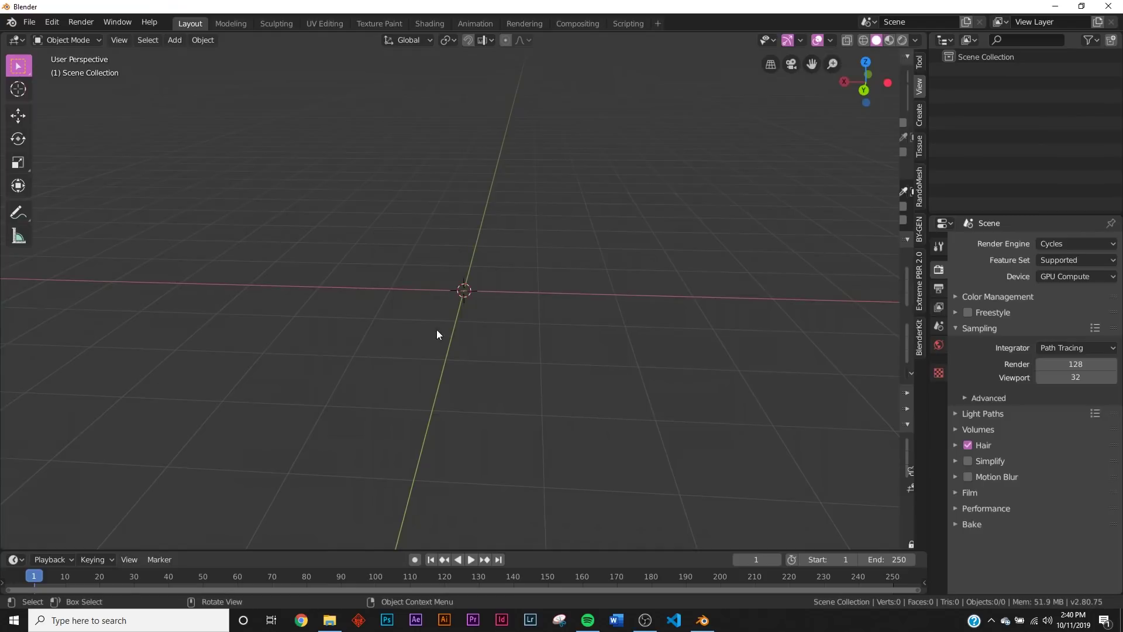
Add a NURBS path at the origin and rotate it 90° about the Y axis so it stands upright
key("shift+a")
mouse_move(440, 329)
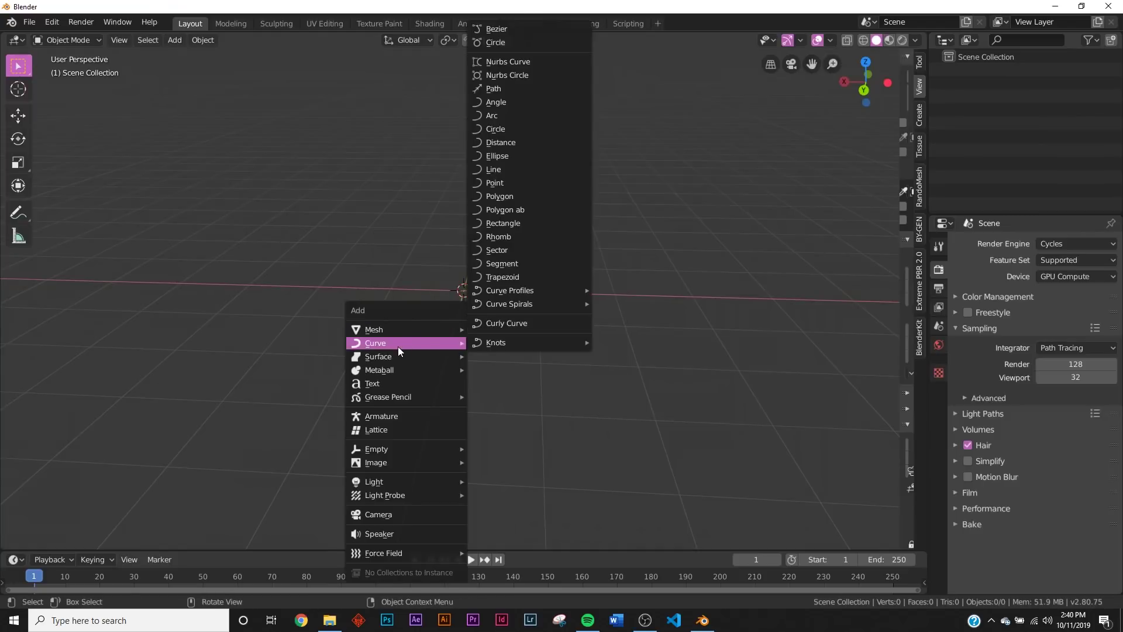
left_click(514, 90)
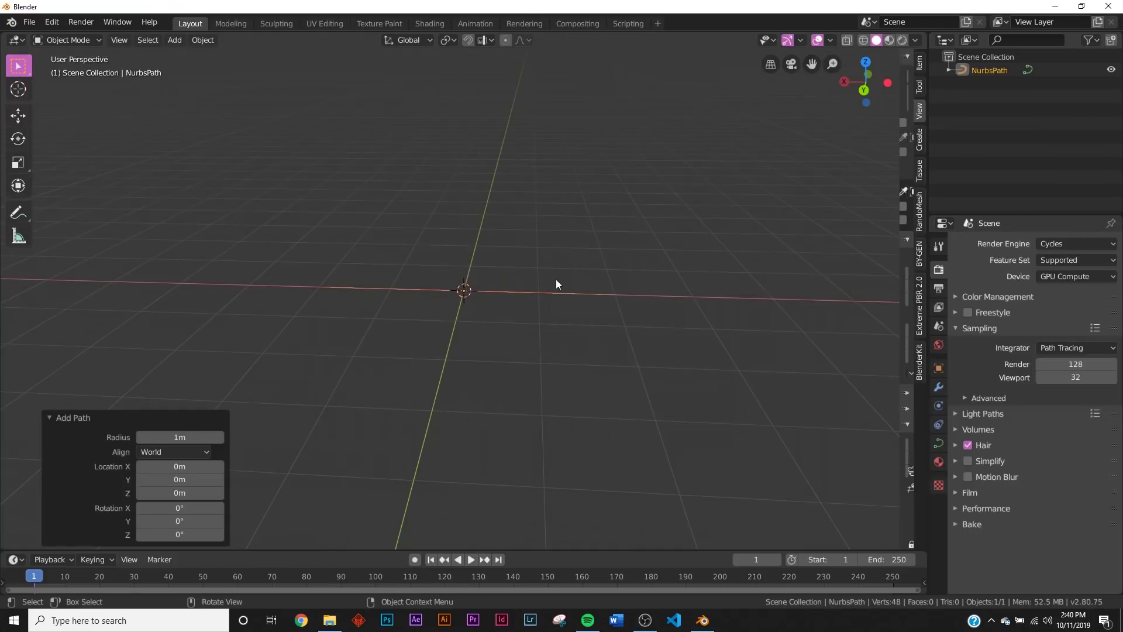
key("r")
key("y")
key("9")
key("0")
key("Return")
middle_click_drag(556, 279, 582, 356)
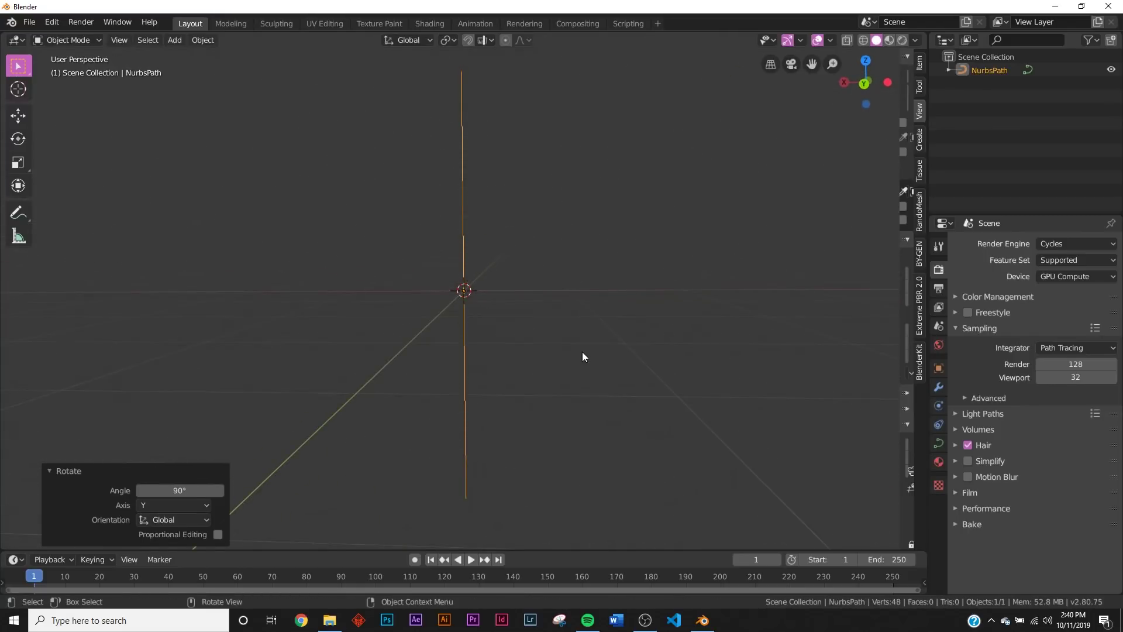
Move the path's second control point from the top about 0.816 m along X and shift the top end point slightly the same way
key("Tab")
left_click(461, 183)
left_click(26, 120)
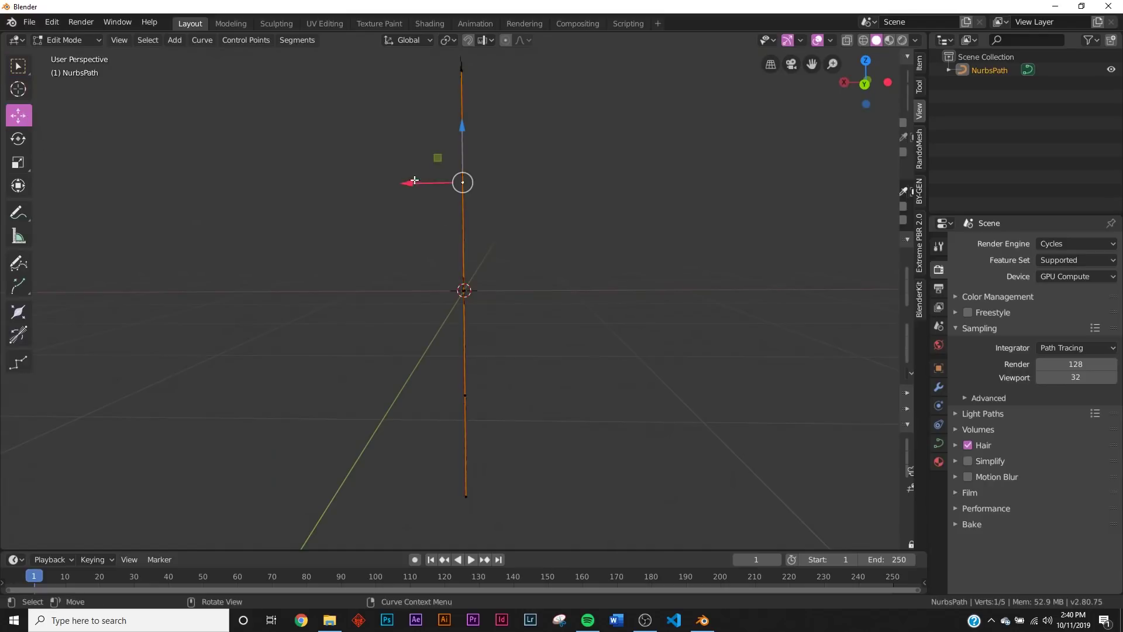
left_click_drag(401, 183, 311, 186)
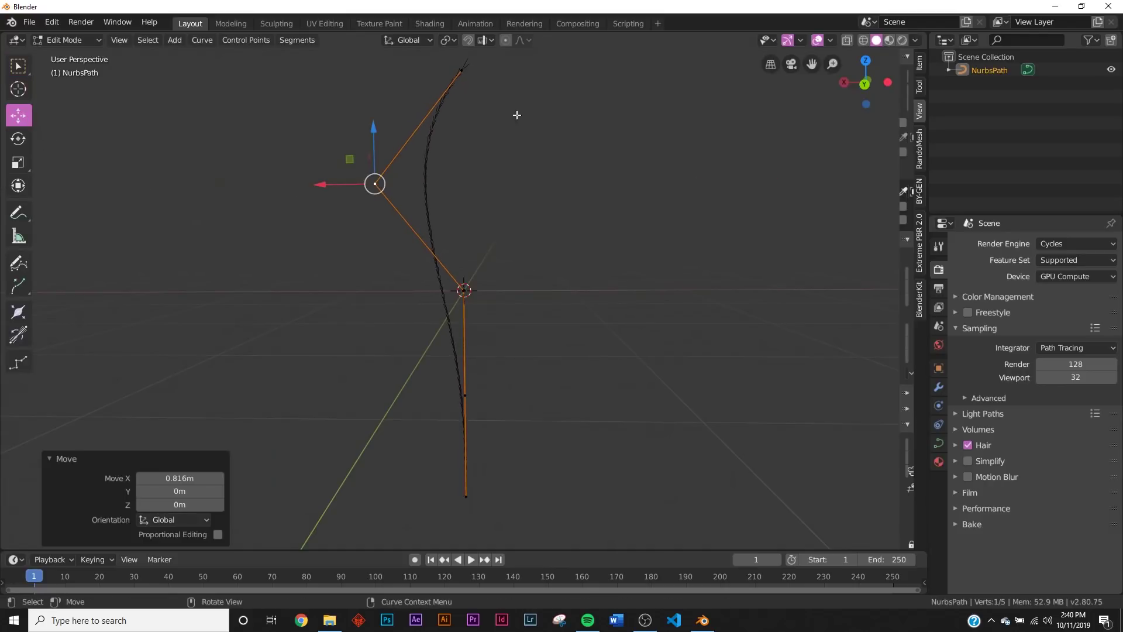
left_click(462, 70)
left_click_drag(462, 70, 438, 69)
key("Tab")
middle_click_drag(566, 295, 506, 330)
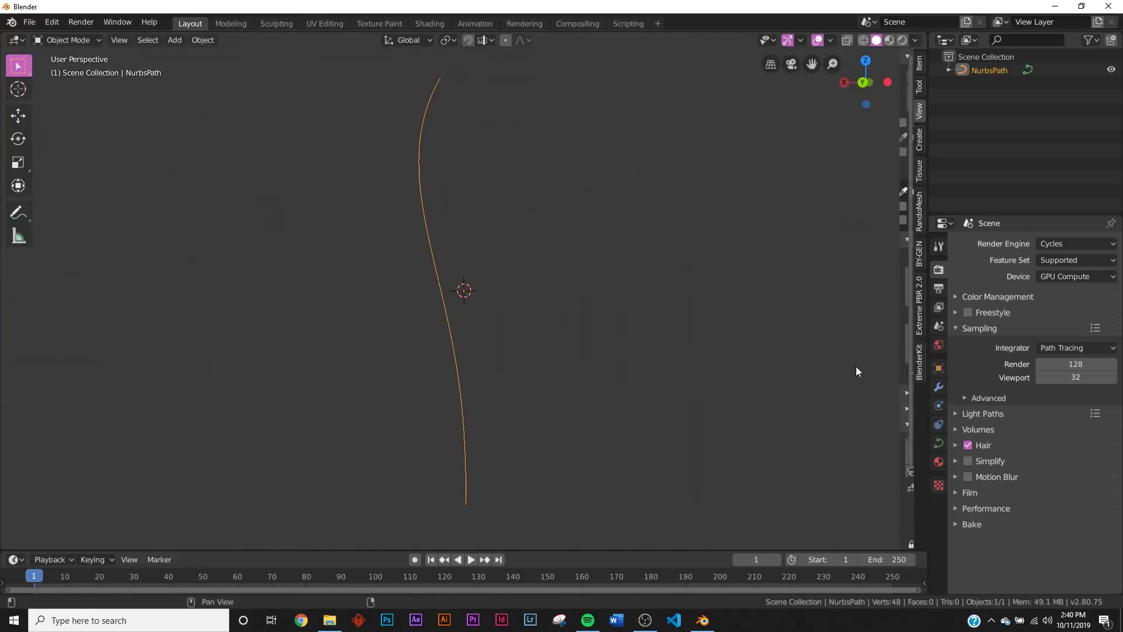
Add a Screw modifier to the path and set its axis to X
left_click(939, 385)
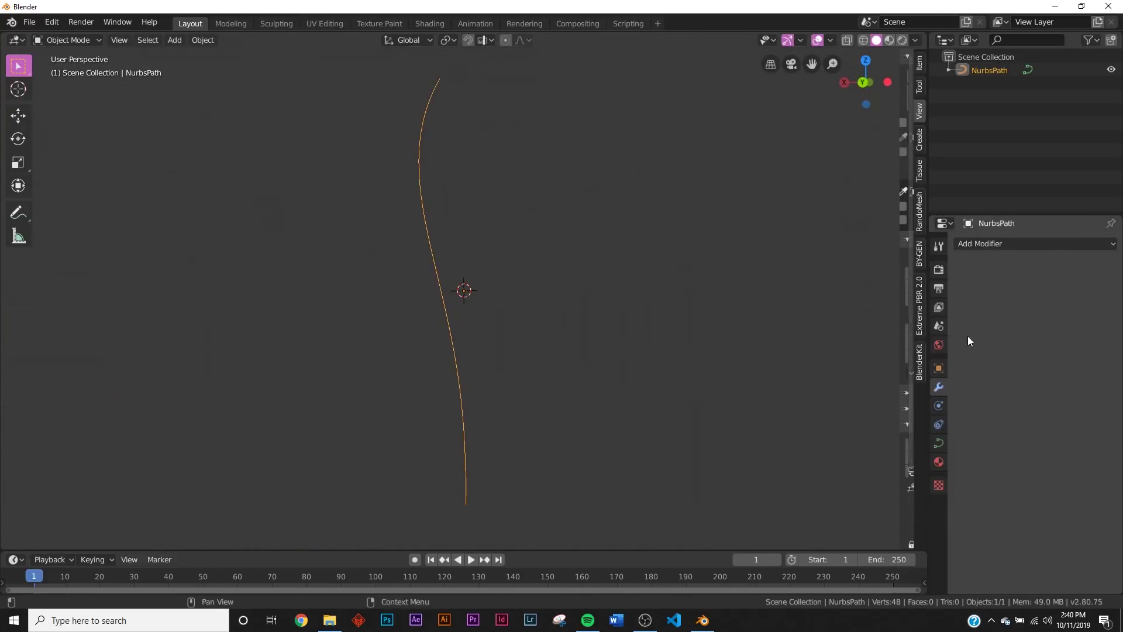
left_click(1020, 243)
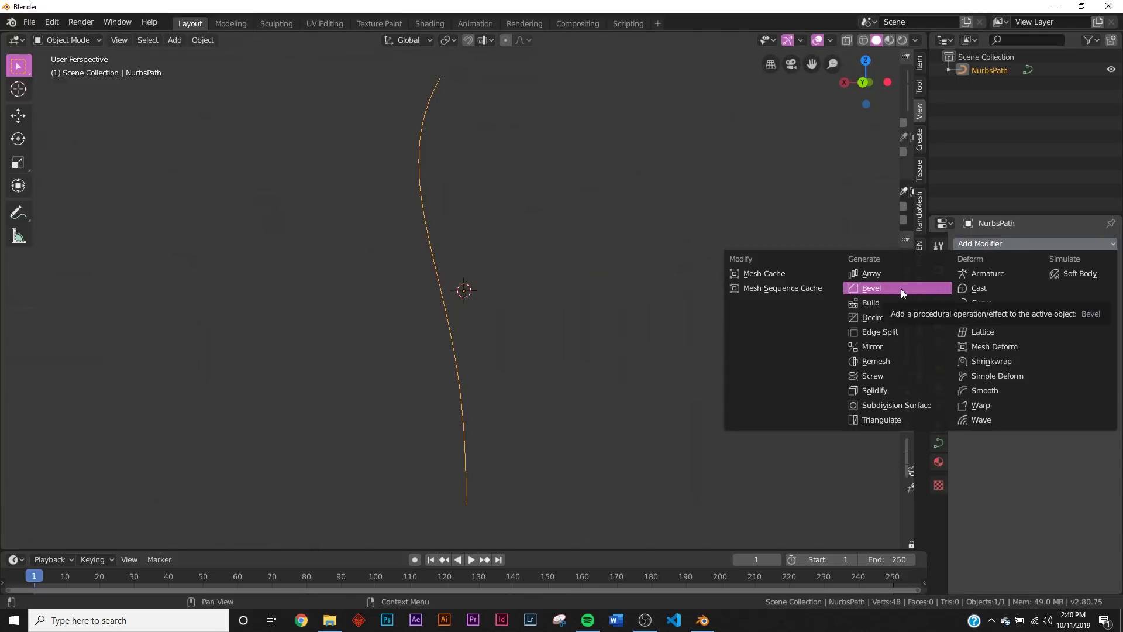
left_click(883, 375)
middle_click_drag(777, 350, 588, 235)
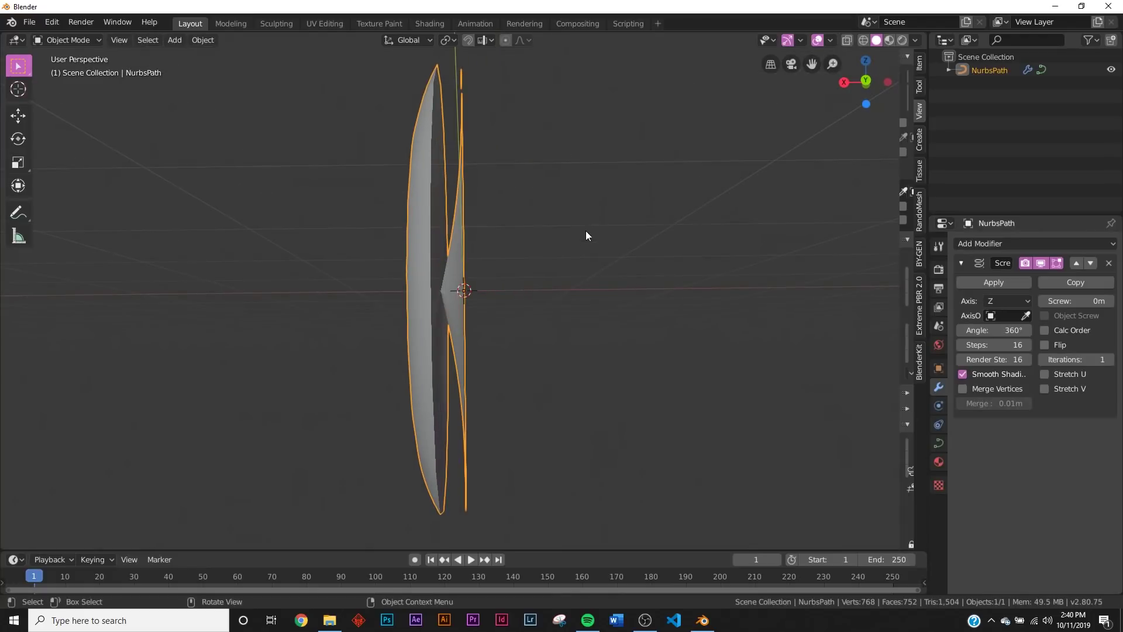
left_click(990, 303)
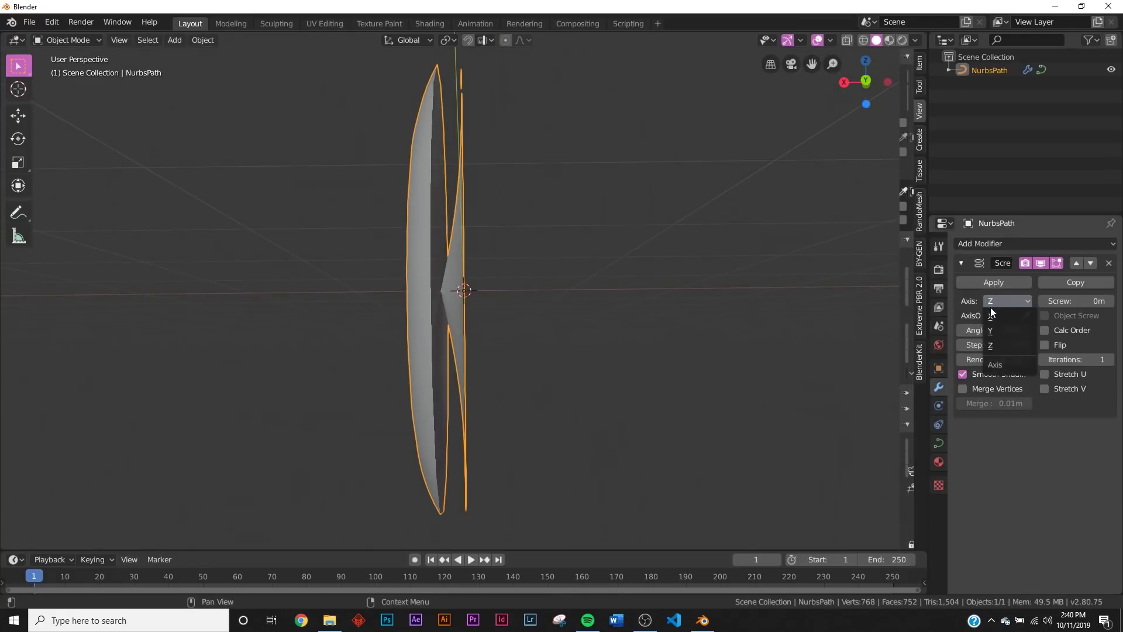
left_click(991, 314)
middle_click_drag(535, 233, 524, 260)
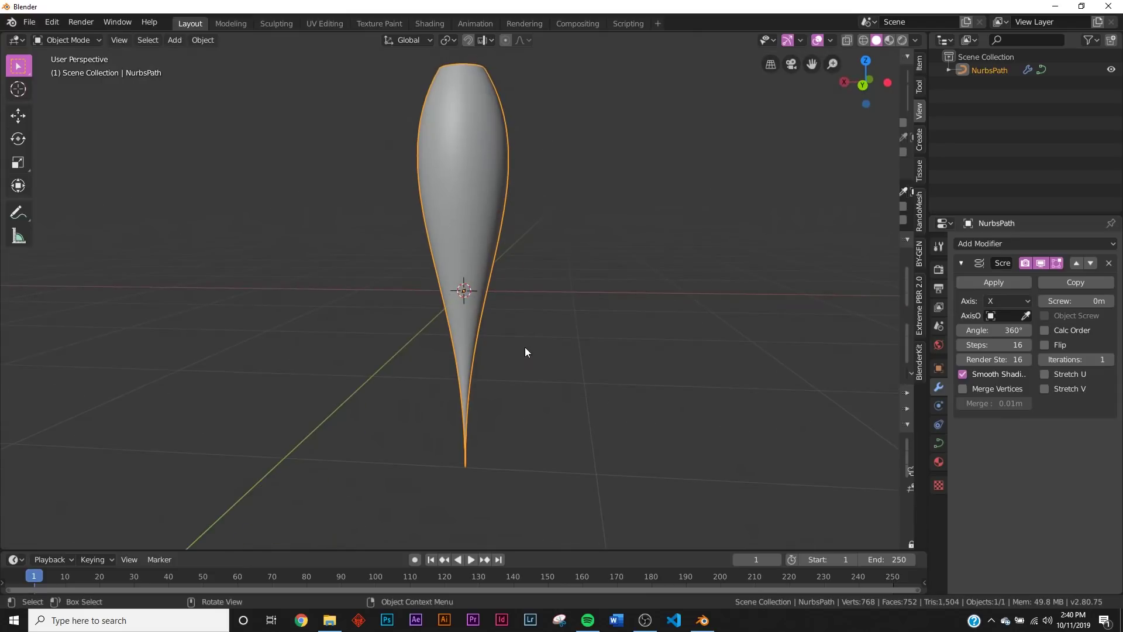
Move the two bottom, the middle and the top control points outward along X to widen the revolved vase shape
key("Tab")
left_click(465, 491)
left_click(470, 396, "shift")
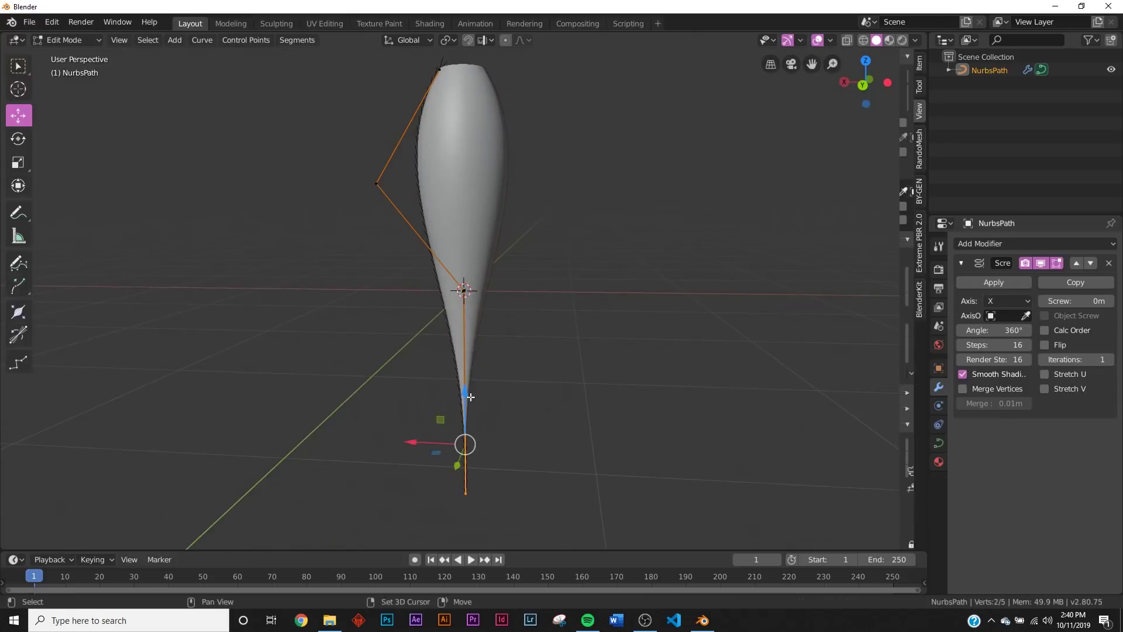
left_click_drag(420, 447, 375, 442)
left_click(463, 294)
left_click_drag(415, 290, 360, 292)
left_click(440, 70)
left_click_drag(393, 70, 316, 83)
key("Tab")
middle_click_drag(526, 150, 550, 209)
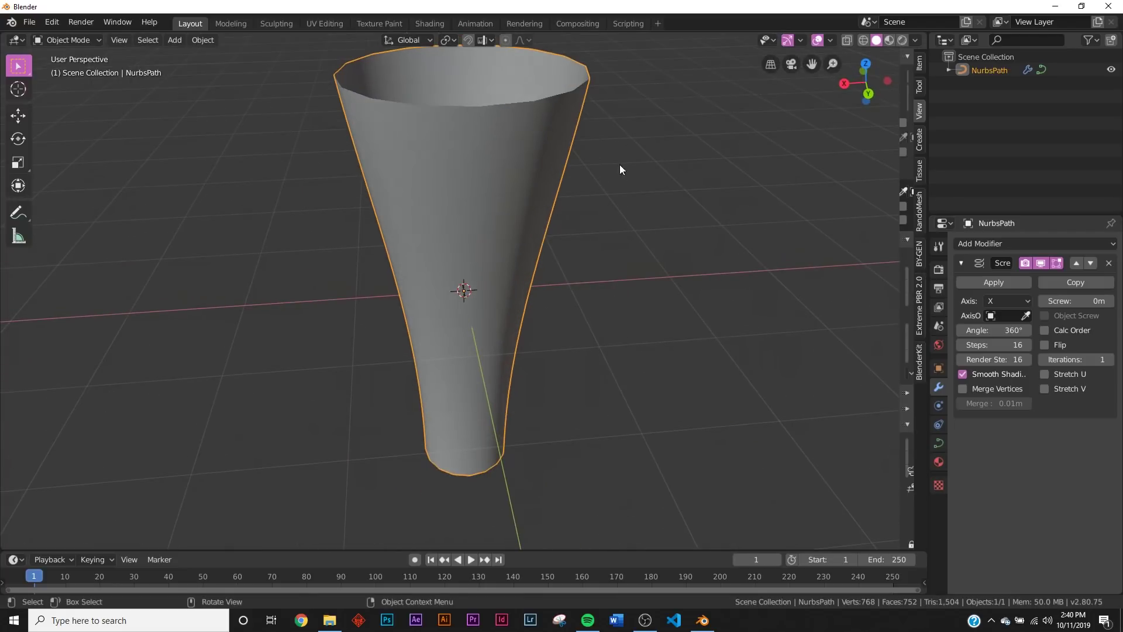
middle_click_drag(564, 198, 613, 238)
Delete the practice vase and switch to the front orthographic view
key("Delete")
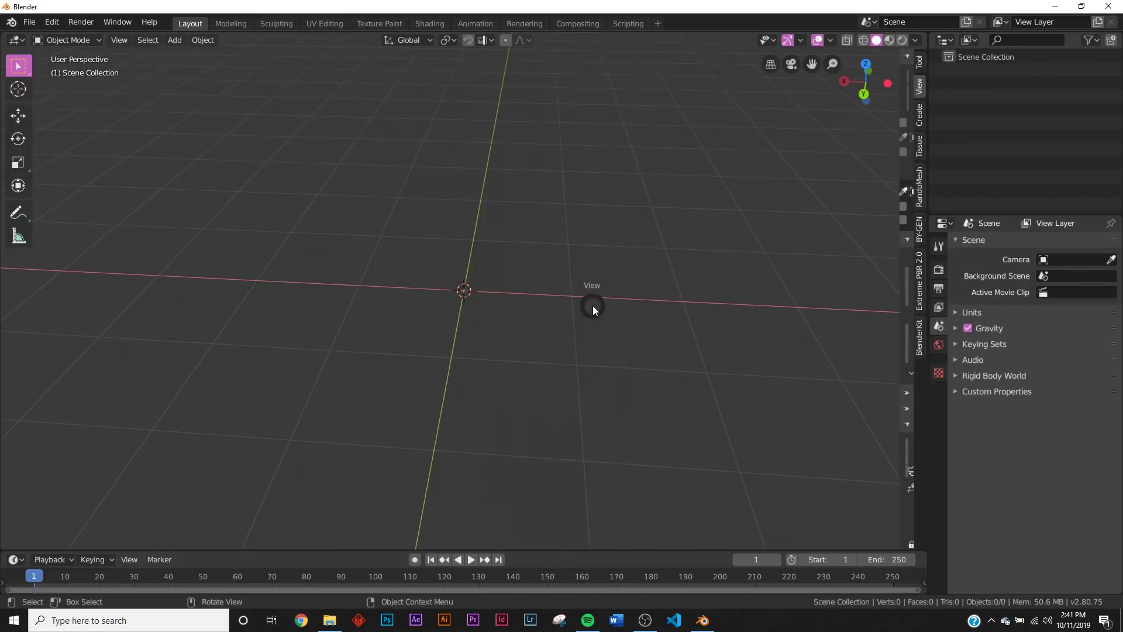
key("grave")
left_click(509, 259)
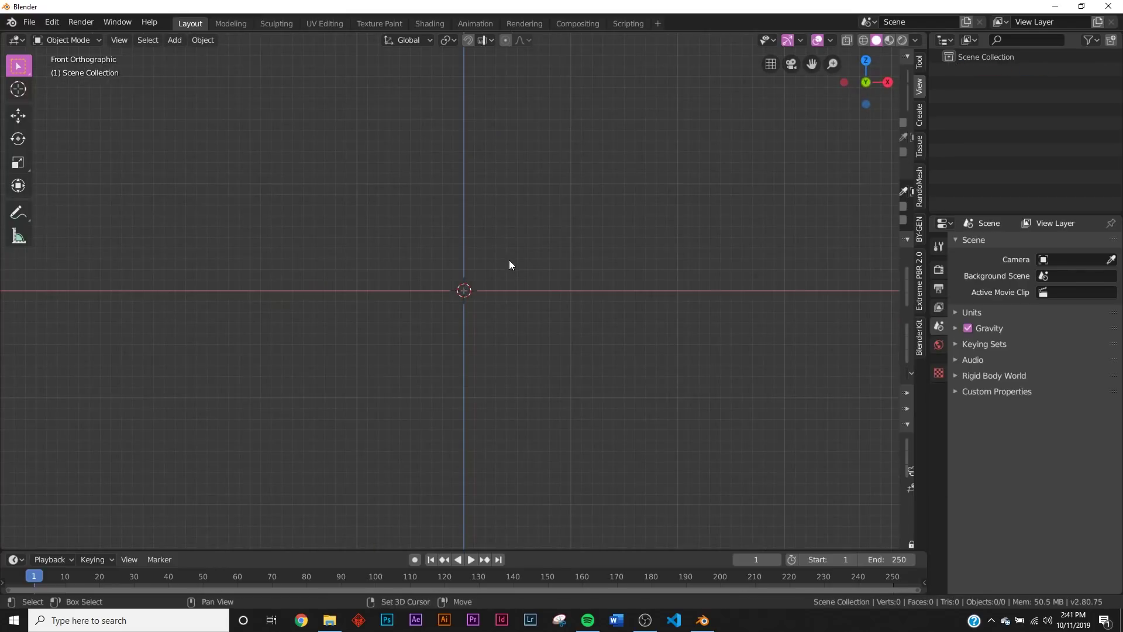
Load the vase photo from the Desktop as a reference image aligned to the front view
key("shift+a")
mouse_move(450, 381)
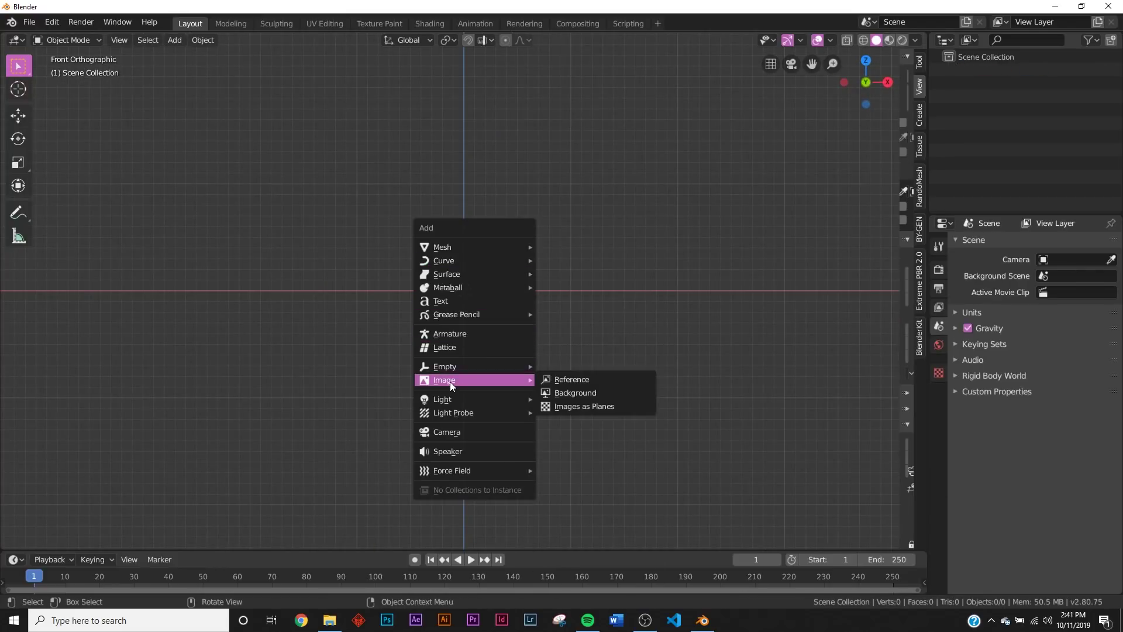
left_click(612, 380)
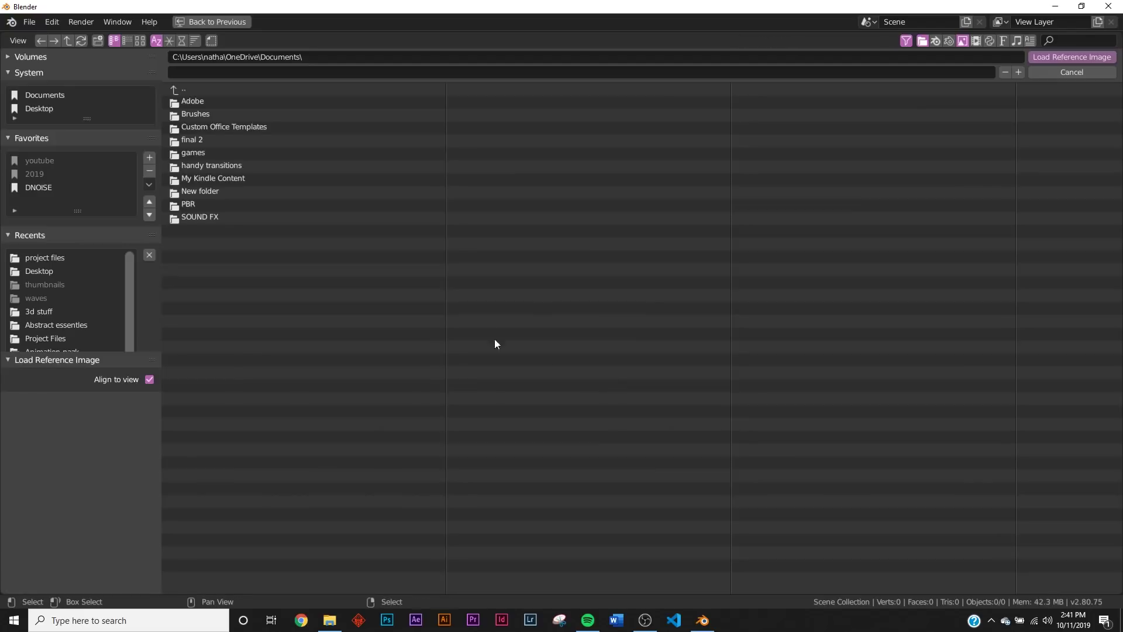
left_click(51, 108)
double_click(223, 161)
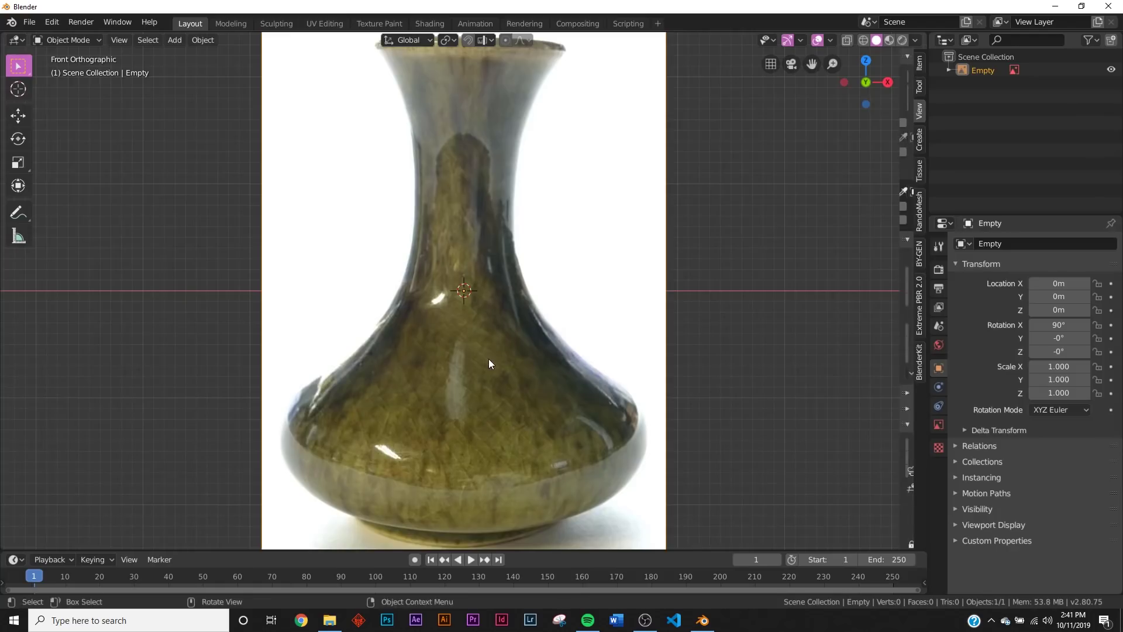
scroll(489, 359, "down", 1)
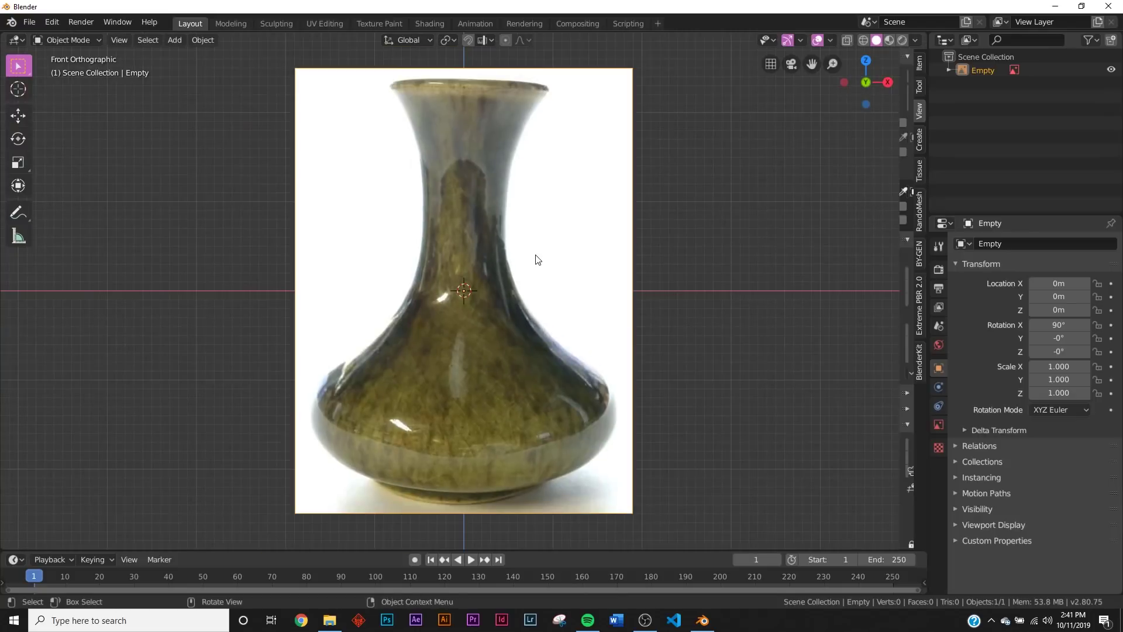
Add a NURBS path at the origin and rotate it 90° about the Y axis
key("shift+a")
mouse_move(488, 141)
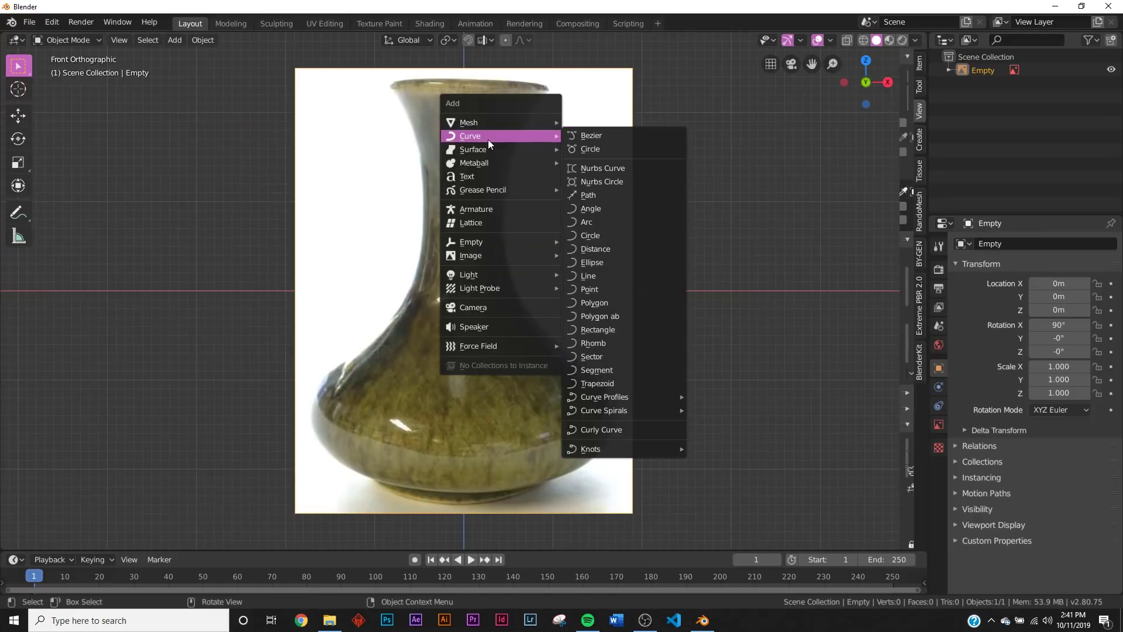
left_click(599, 195)
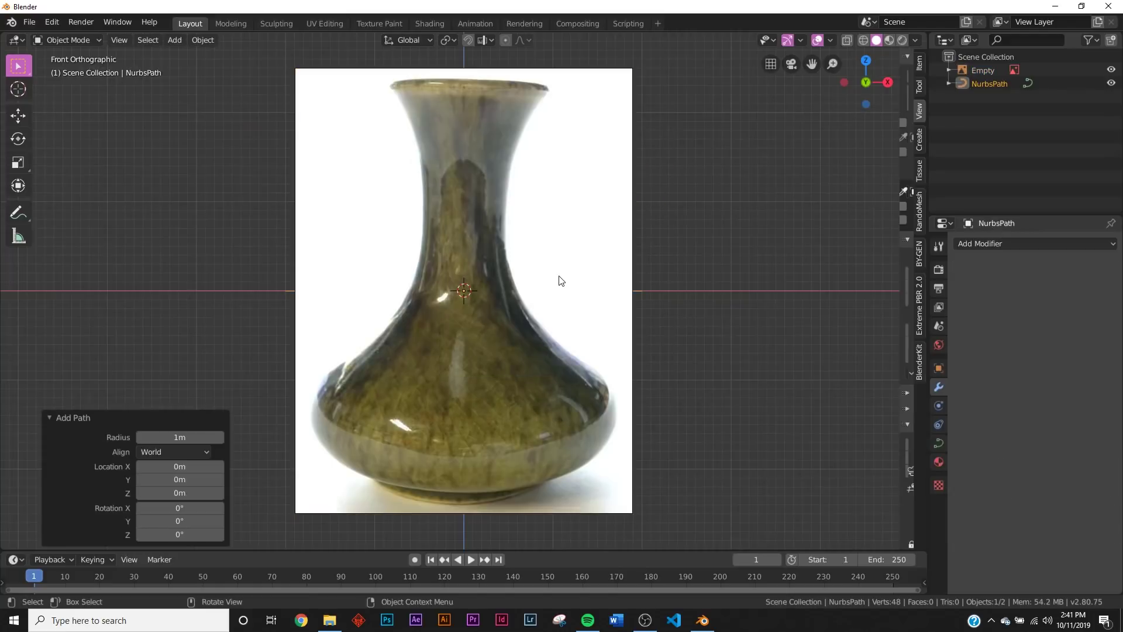
key("r")
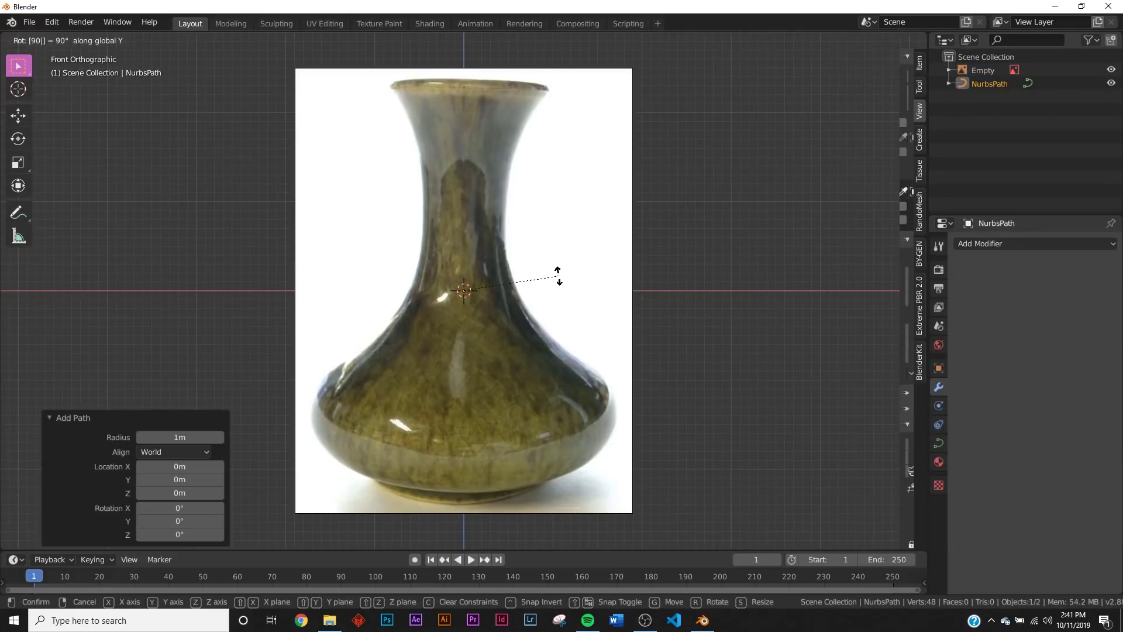
key("Return")
Move the reference image about 0.295 m along Y so it sits behind the path, and return to the front view
middle_click_drag(552, 293, 429, 300)
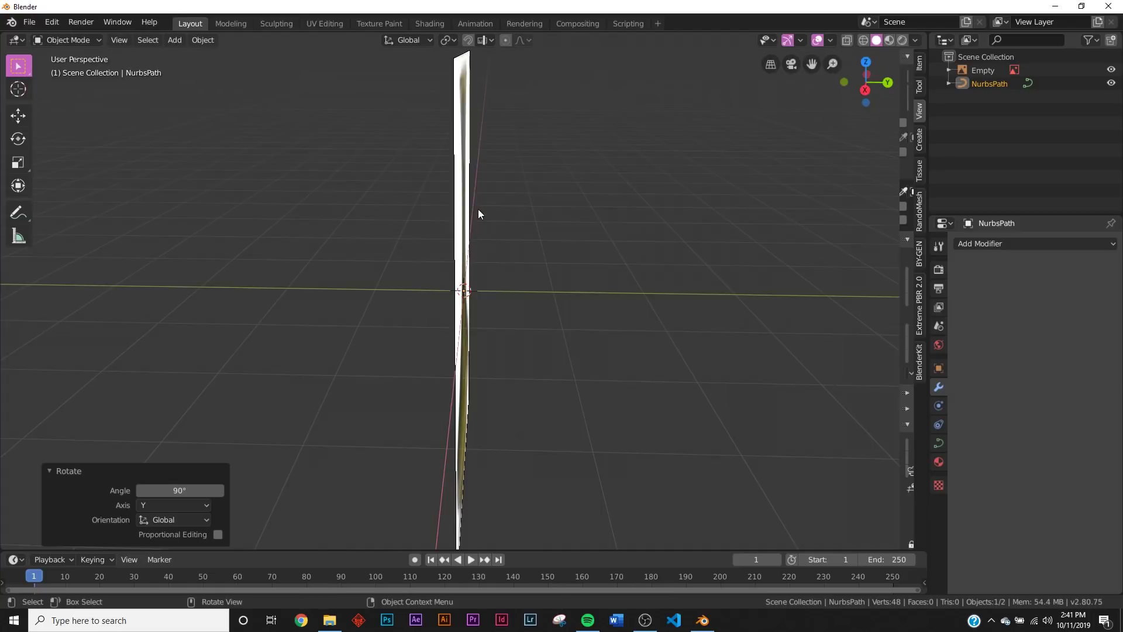
middle_click_drag(448, 198, 416, 183)
left_click(415, 183)
left_click(24, 121)
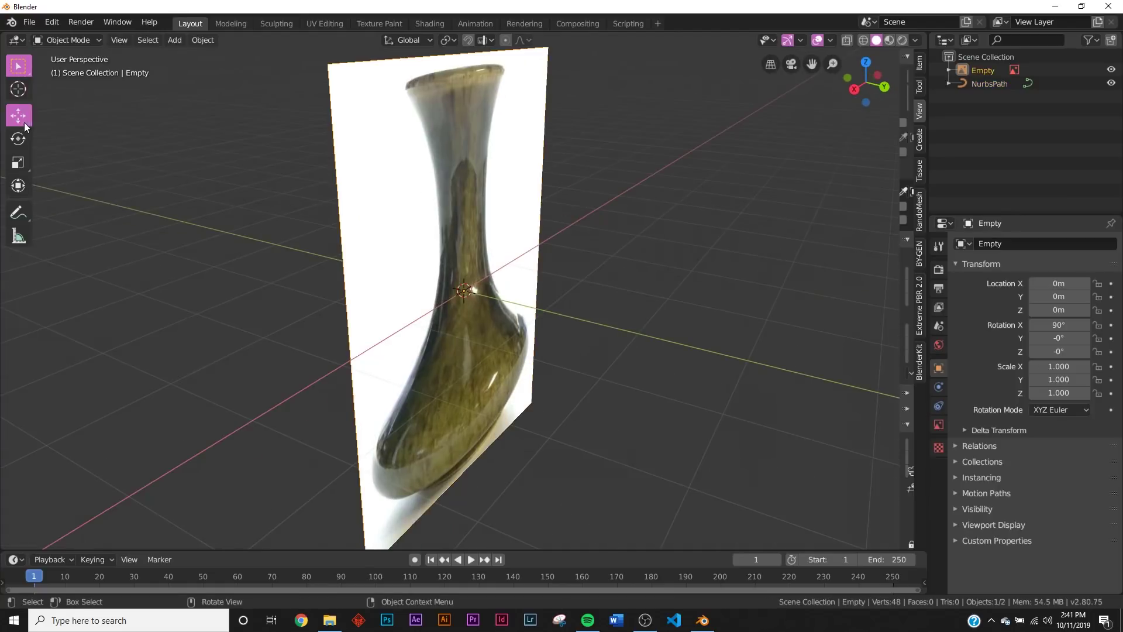
middle_click_drag(351, 292, 406, 294)
left_click_drag(509, 294, 538, 296)
key("grave")
left_click(485, 268)
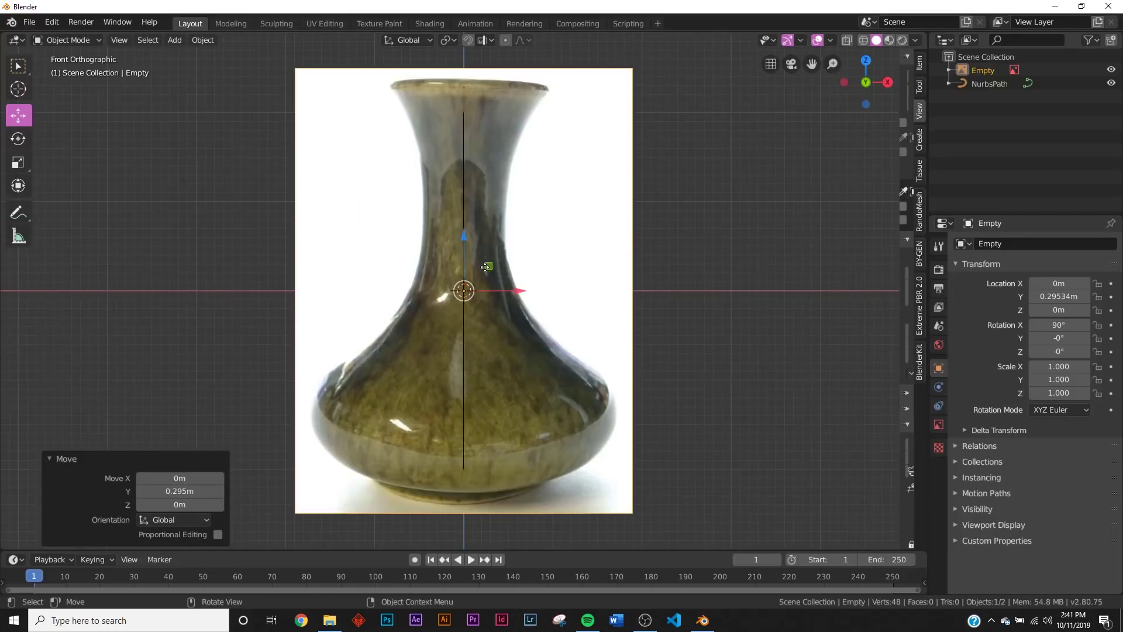
Scale the path up by about 1.19 to match the height of the vase in the photo
left_click(463, 147)
key("s")
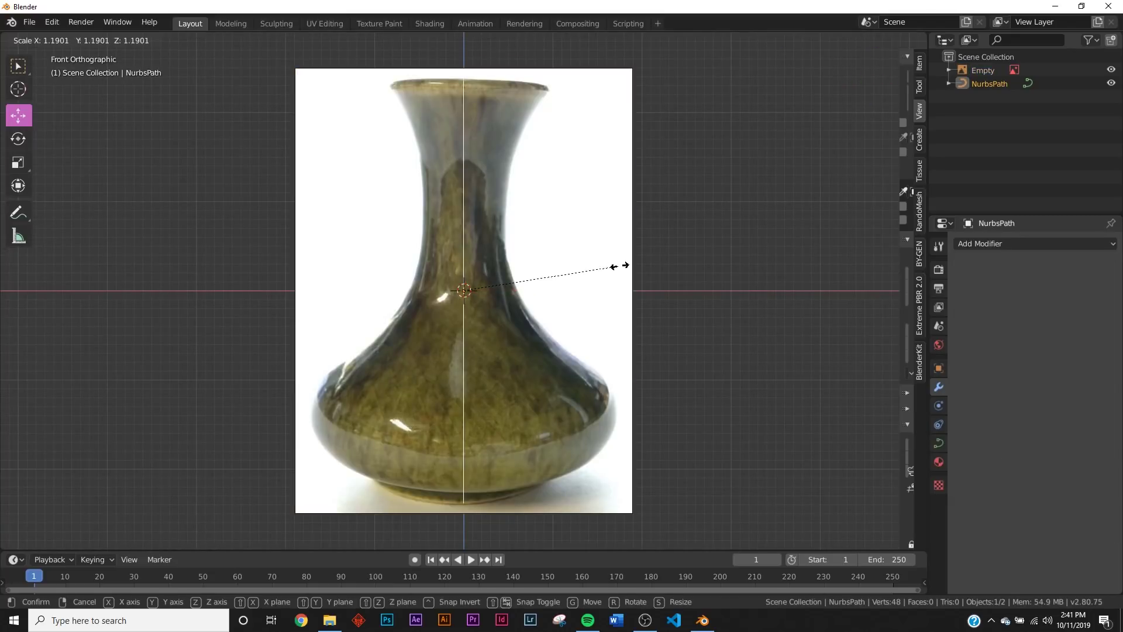
left_click(620, 267)
Move the path's top control point along negative X to the rim of the vase in the photo
key("Tab")
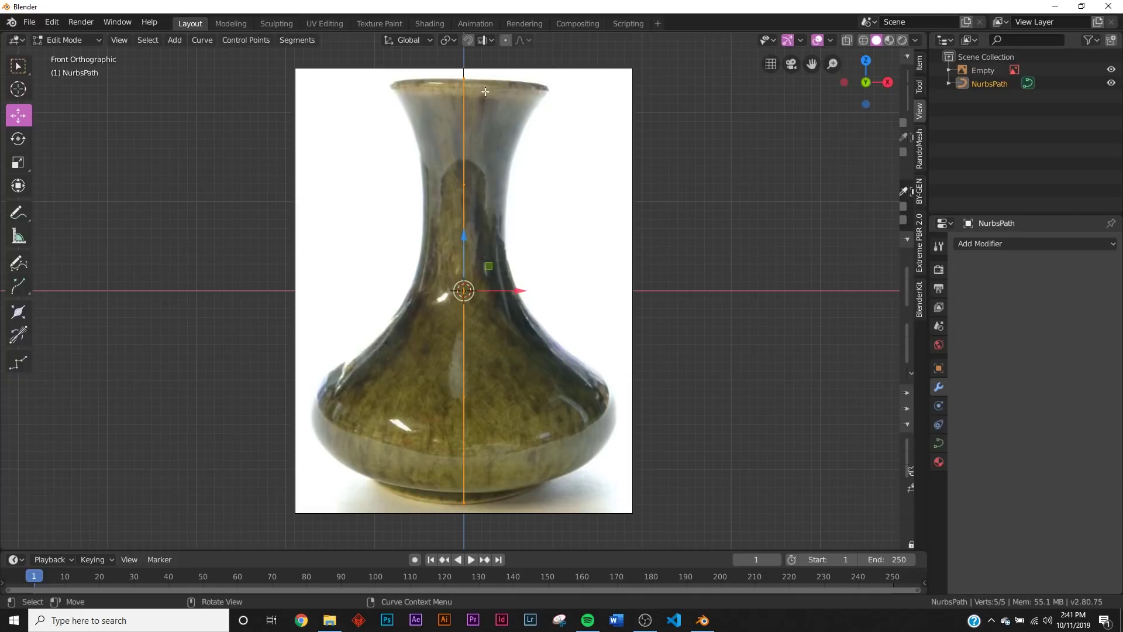
left_click(466, 80)
key("g")
key("x")
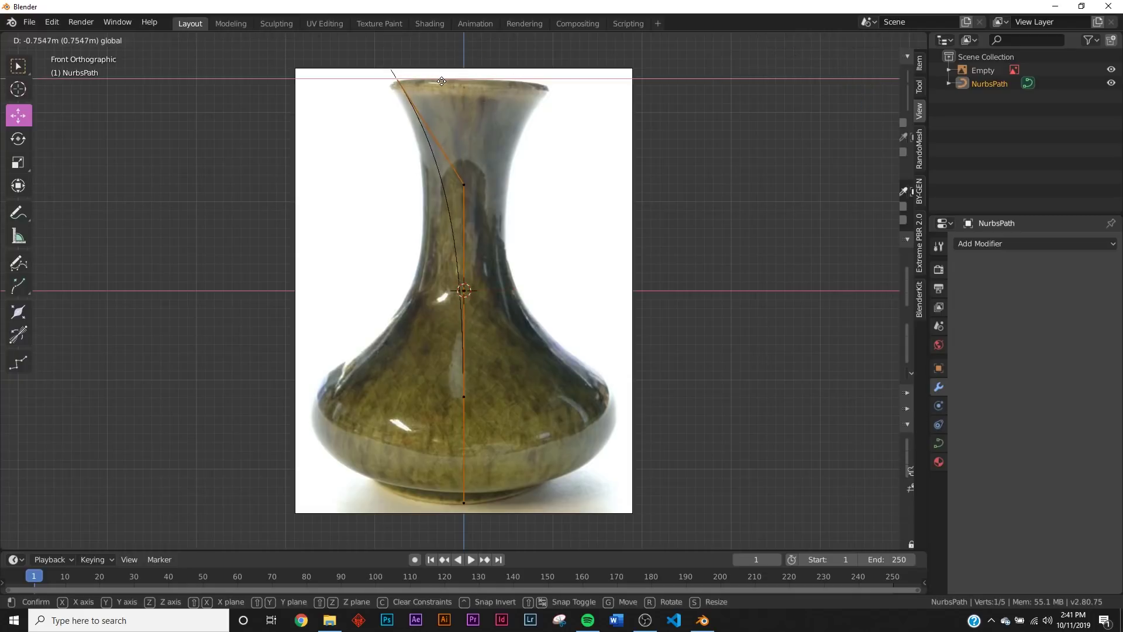
left_click(426, 77)
scroll(481, 344, "down", 2)
Move the path's lower control point and bottom end point along negative X to follow the vase's wide body and base
left_click(465, 363)
key("g")
key("x")
left_click(246, 363)
left_click(460, 437)
key("g")
key("x")
left_click(428, 437)
scroll(474, 324, "up", 1)
scroll(474, 324, "up", 4)
scroll(455, 212, "down", 4)
scroll(464, 196, "up", 4)
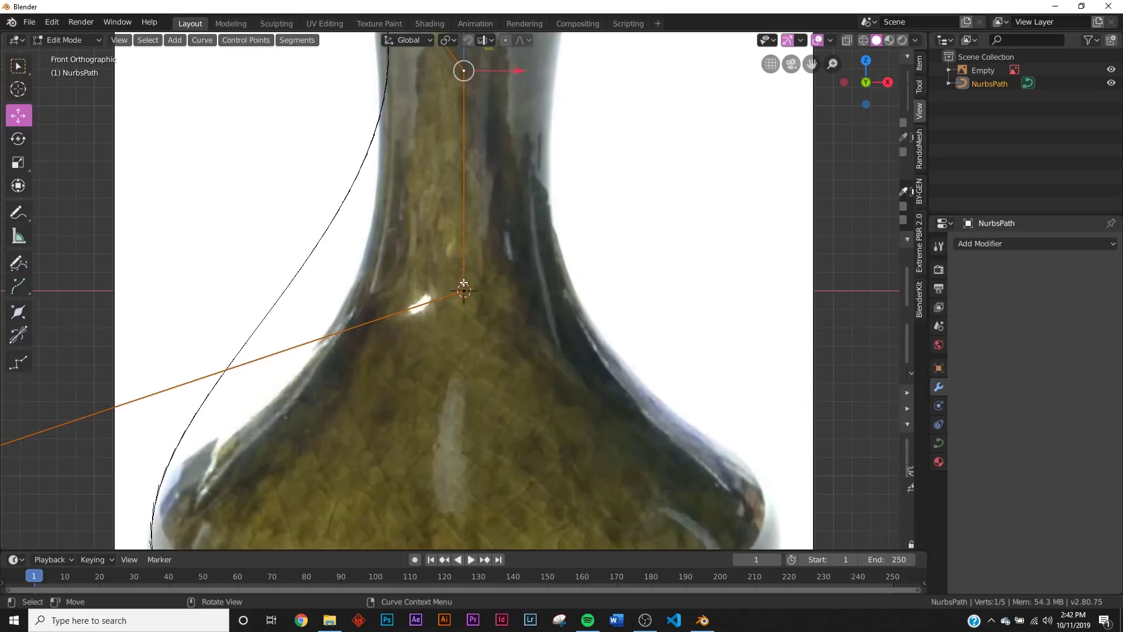
scroll(463, 285, "down", 4)
key("Tab")
middle_click_drag(466, 317, 439, 342)
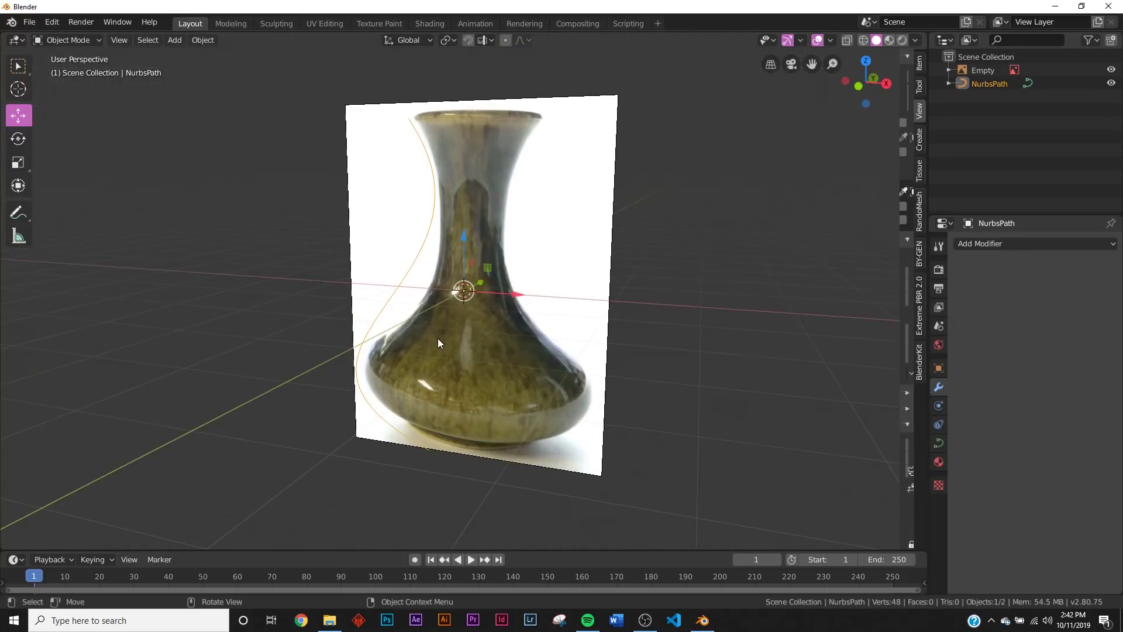
key("grave")
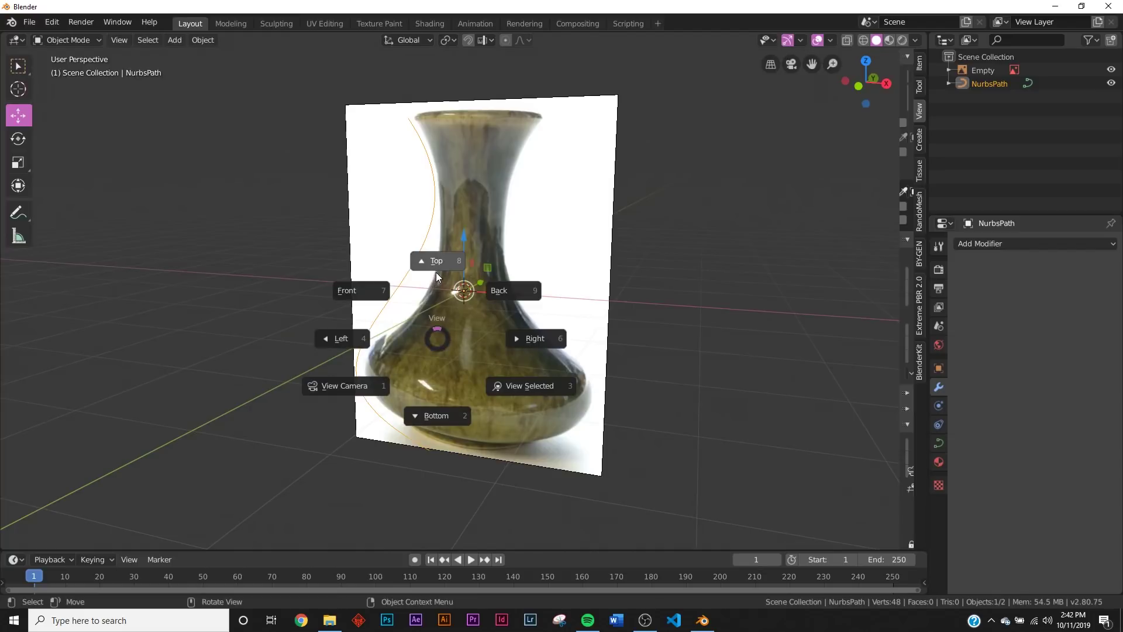
left_click(380, 287)
key("grave")
key("Escape")
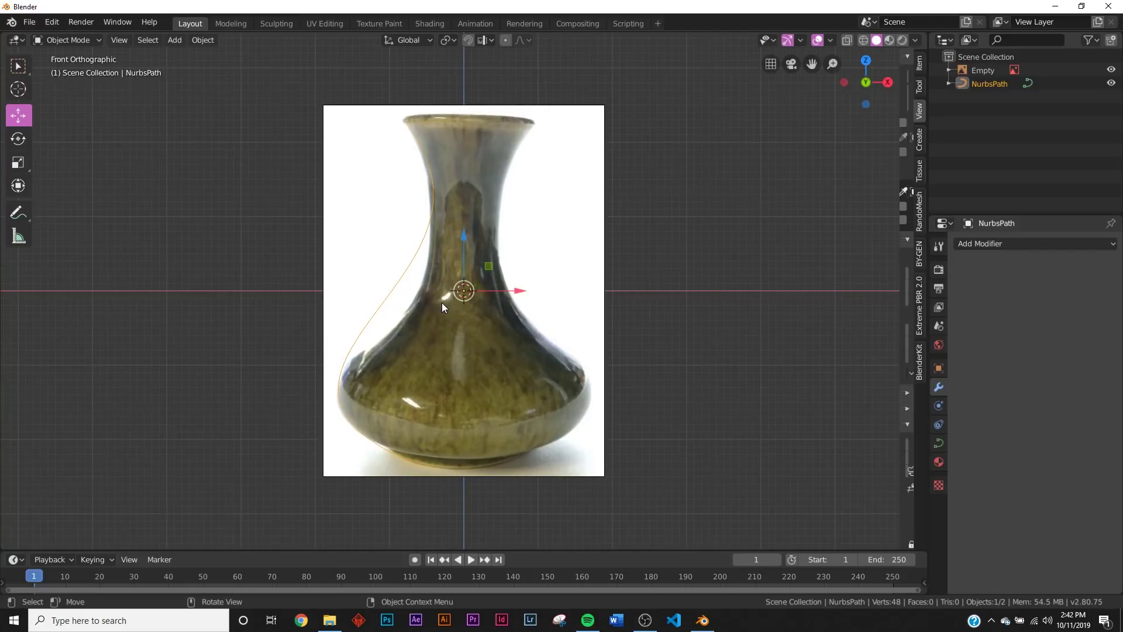
Subdivide the path segment between the middle control point and the outermost lower control point
key("Tab")
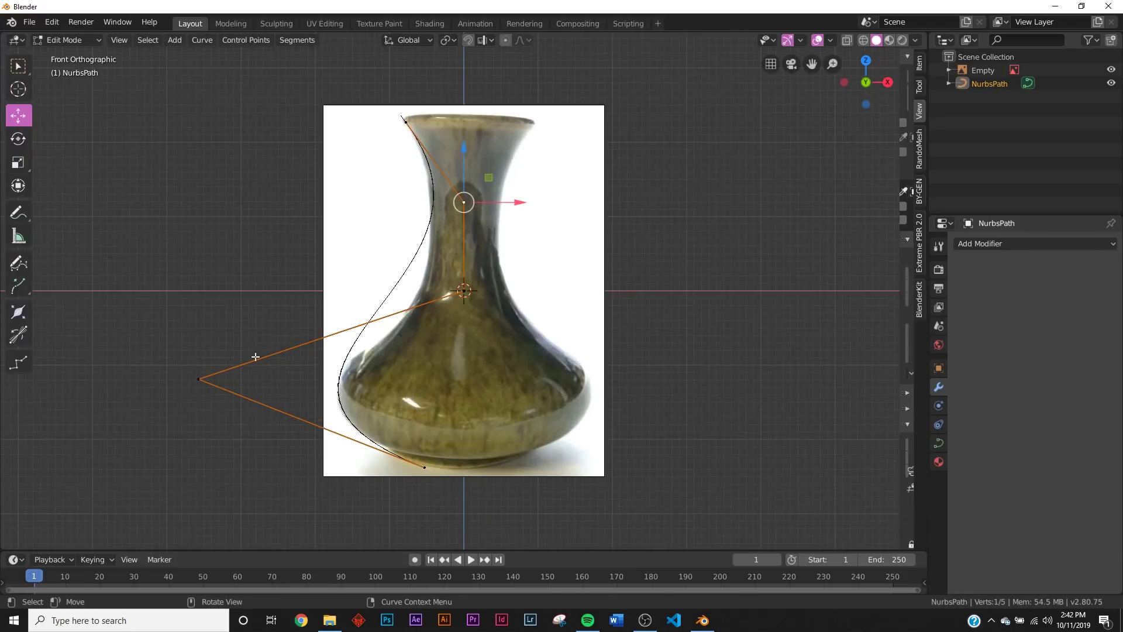
left_click(200, 380)
scroll(415, 361, "up", 5)
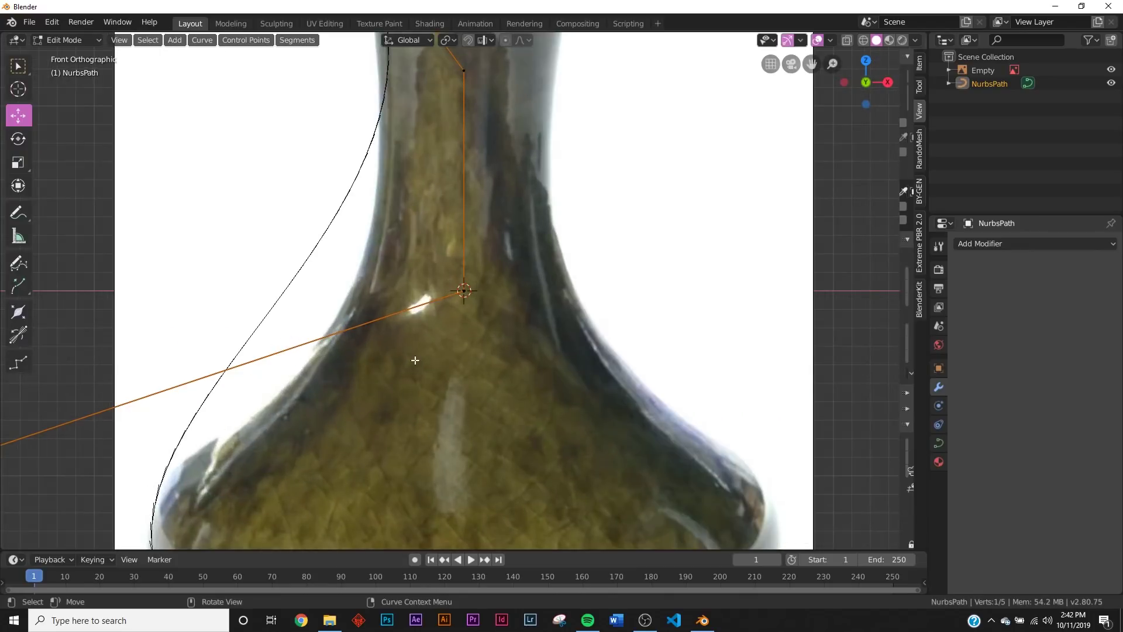
left_click(462, 292, "shift")
scroll(461, 291, "down", 3)
right_click(501, 223)
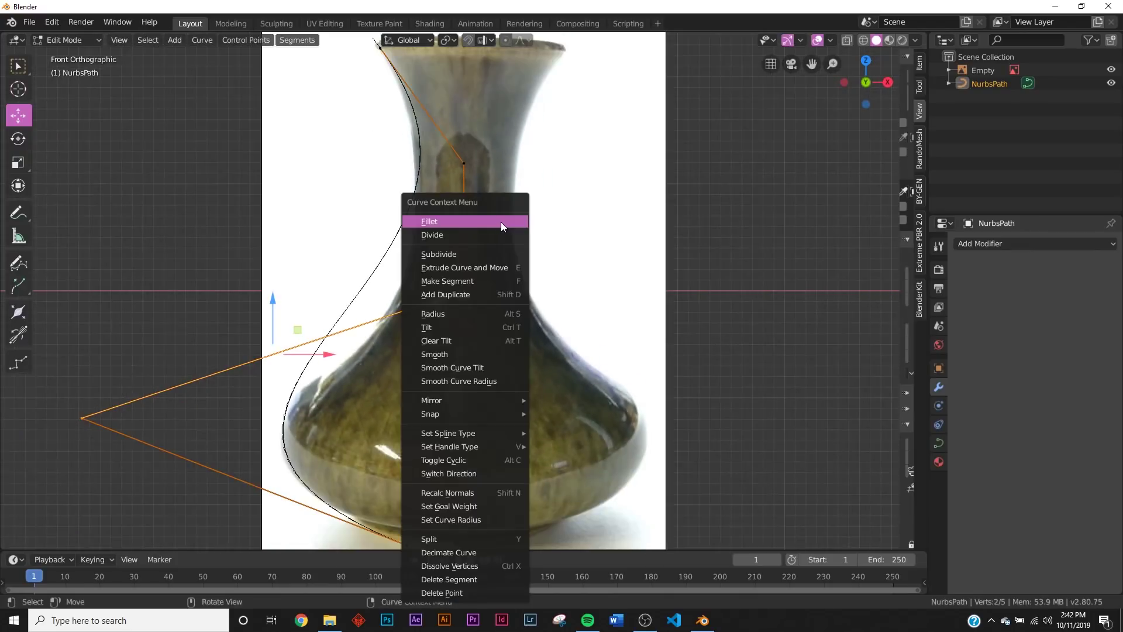
left_click(451, 253)
key("Tab")
key("Tab")
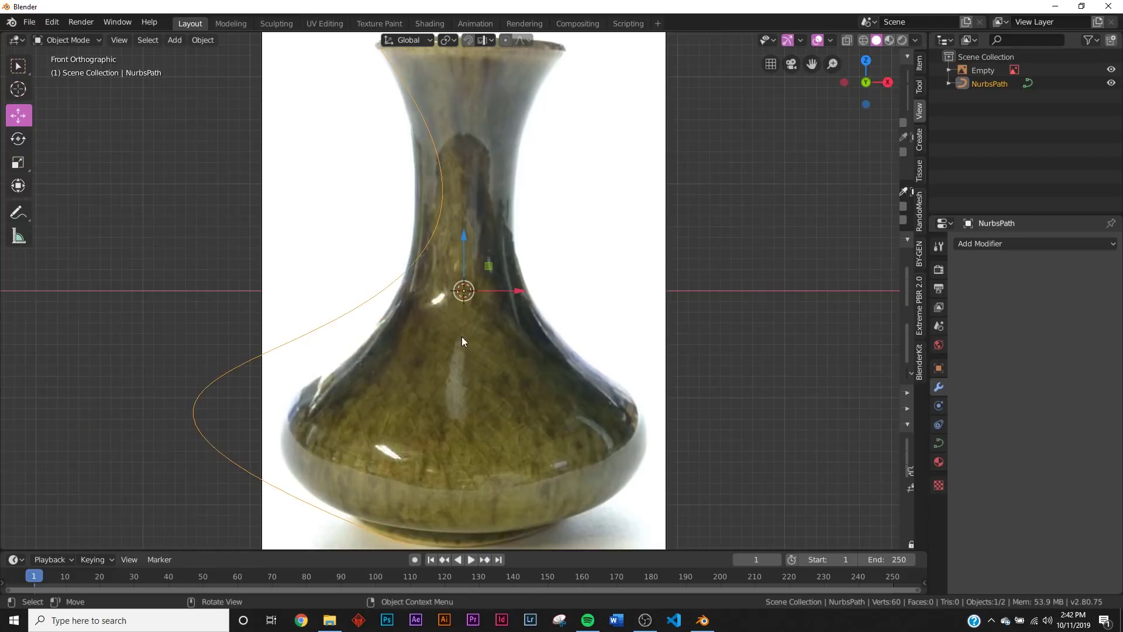
Move the outermost lower control point about 1.51 m along X, then about 0.585 m down and 0.033 m further inward
left_click(90, 415)
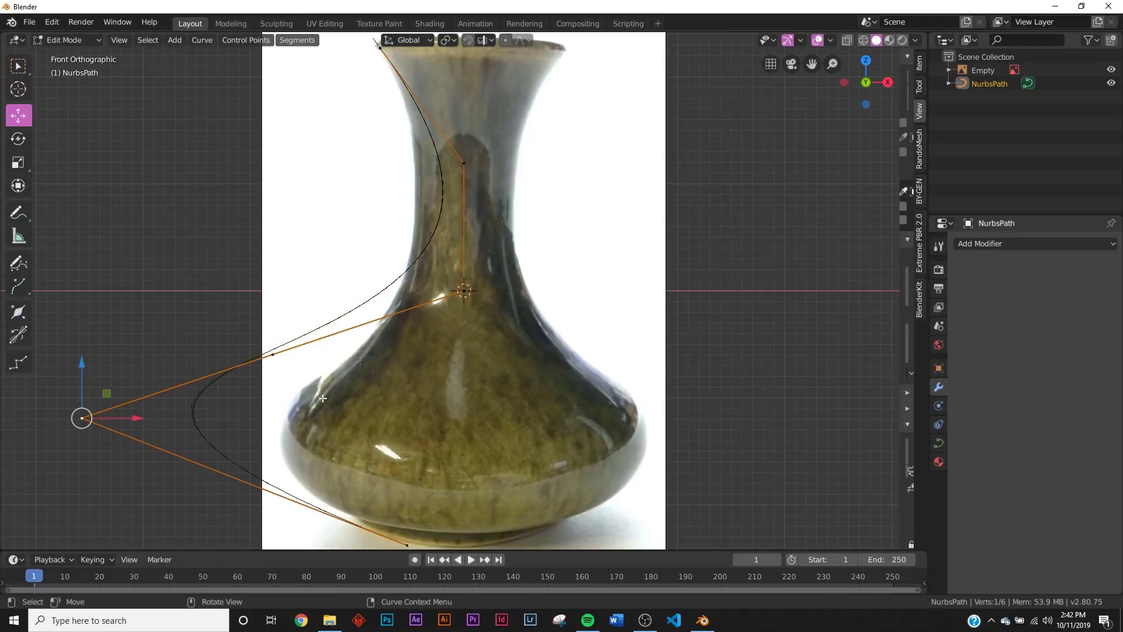
left_click_drag(125, 417, 288, 417)
key("g")
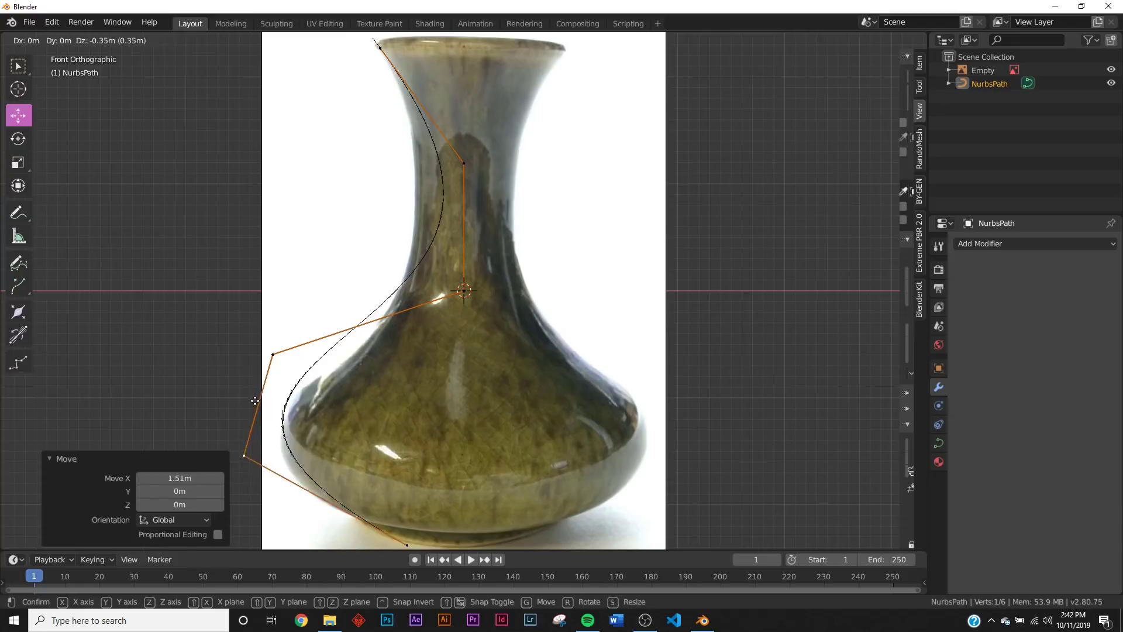
left_click(259, 424)
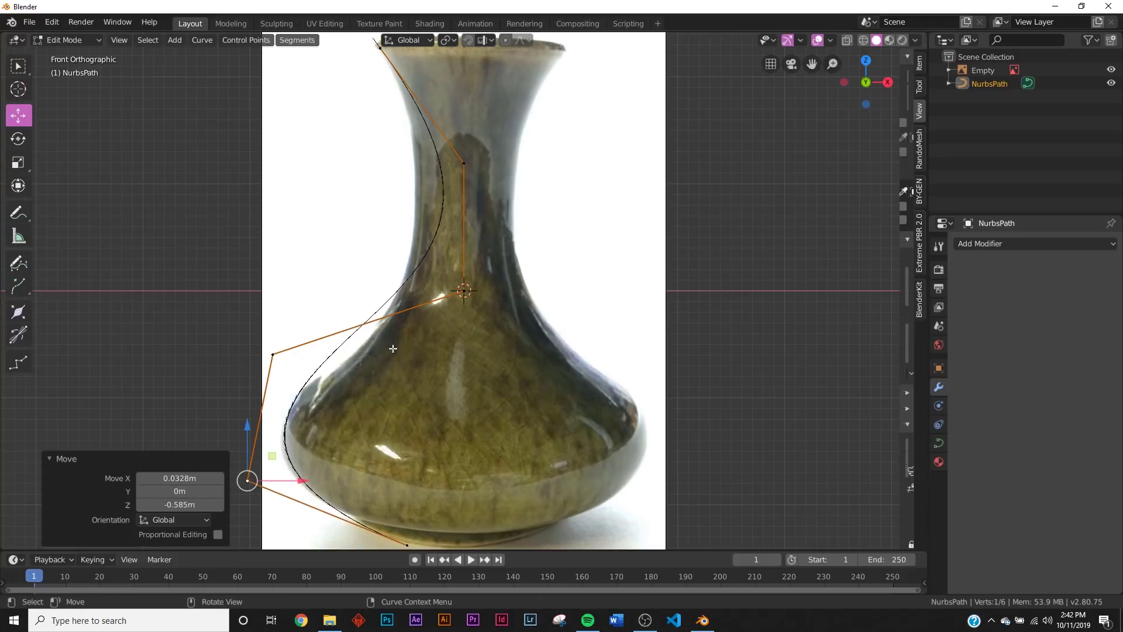
Subdivide the segment between the shoulder control point and the middle control point at the origin
left_click(275, 355)
left_click(465, 297, "shift")
right_click(546, 216)
left_click(546, 215)
key("Tab")
key("Tab")
Move the outer shoulder control point slightly inward and down to follow the vase's shoulder in the photo
left_click(274, 354)
key("g")
left_click(317, 360)
left_click_drag(287, 305, 283, 333)
Move the middle control point at the origin along negative X to the lower neck outline in the photo
left_click(464, 294)
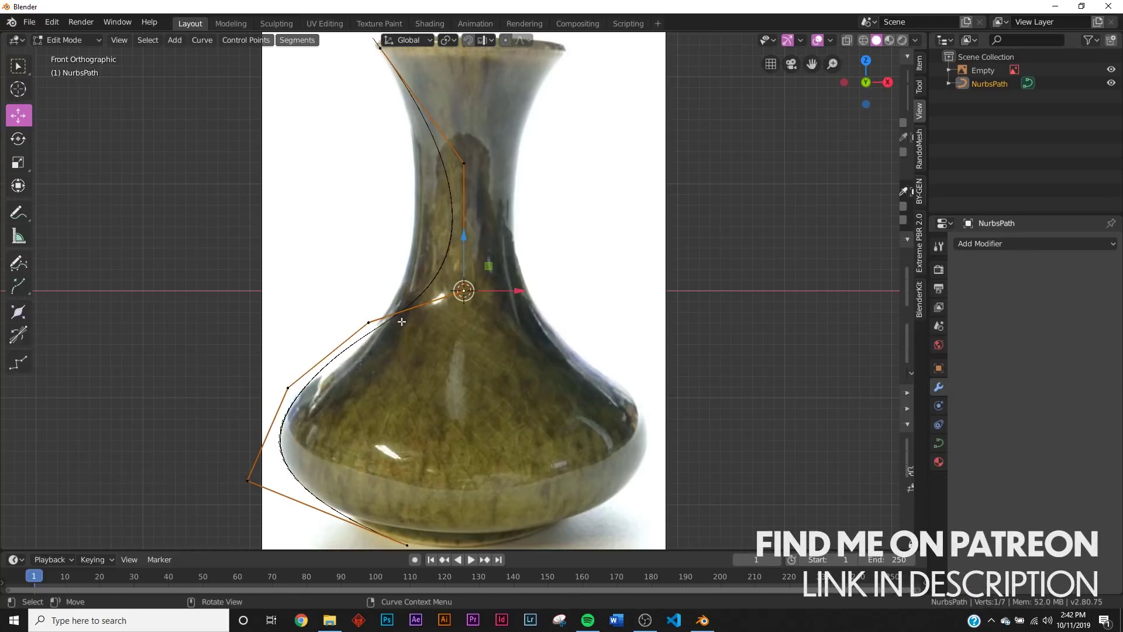
key("g")
key("x")
left_click(353, 321)
Move the control point between the neck and the shoulder about 0.213 m down along Z
left_click(369, 322)
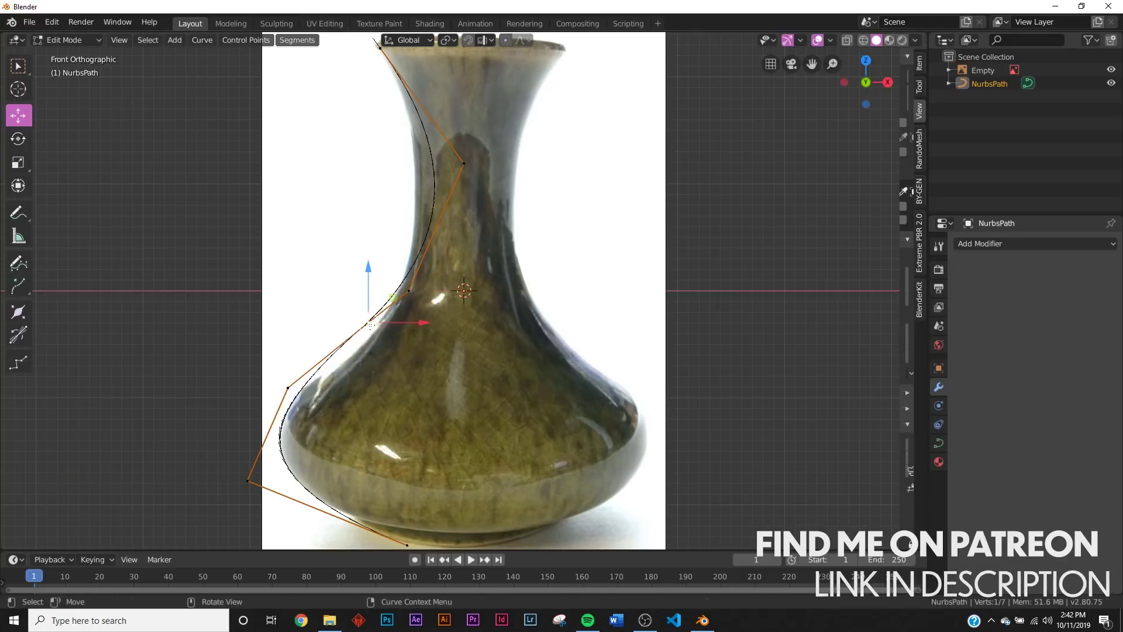
key("g")
key("z")
left_click(342, 365)
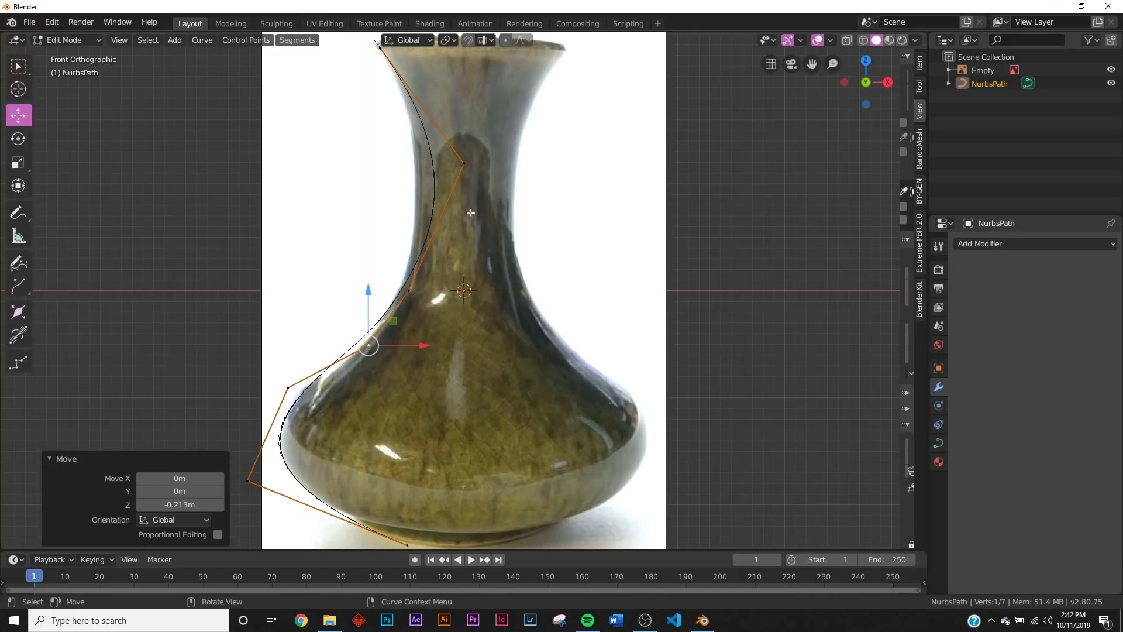
Move the upper neck control point about 0.328 m along negative X to fit the neck outline
left_click(462, 165)
key("g")
key("x")
left_click(428, 165)
scroll(497, 185, "down", 1)
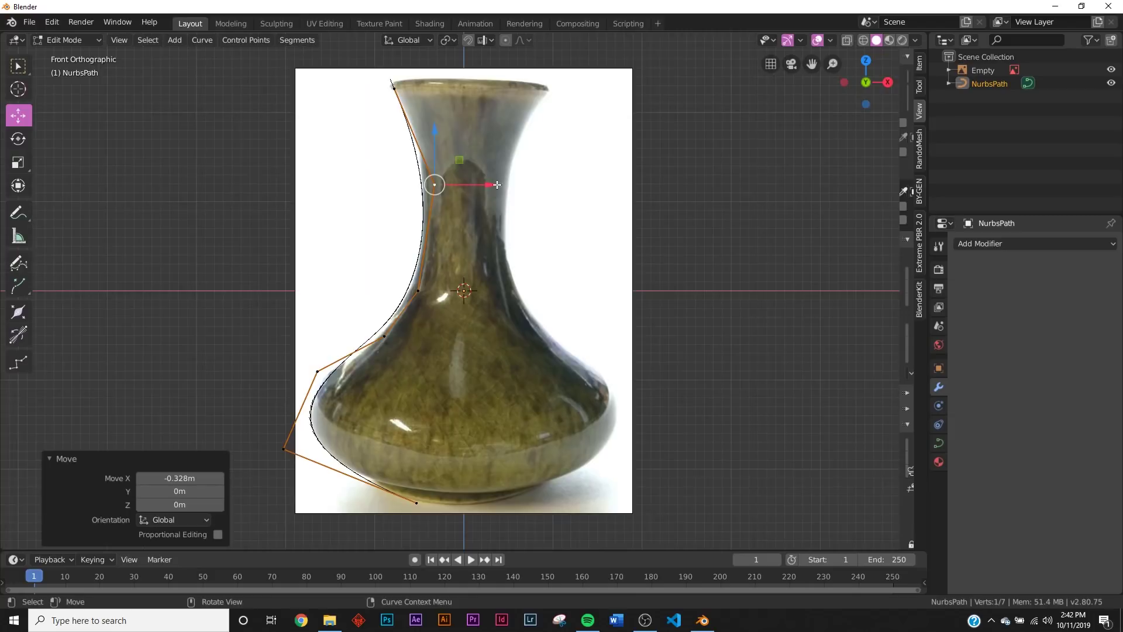
Leave Edit Mode and delete the vase reference image
key("Tab")
left_click(557, 155)
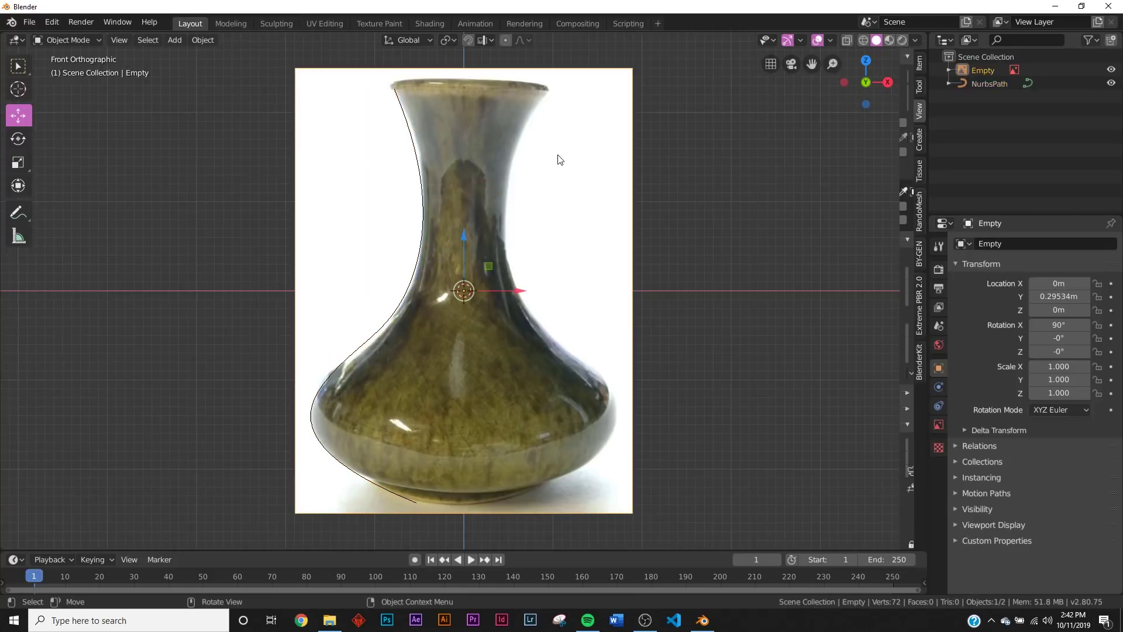
key("Delete")
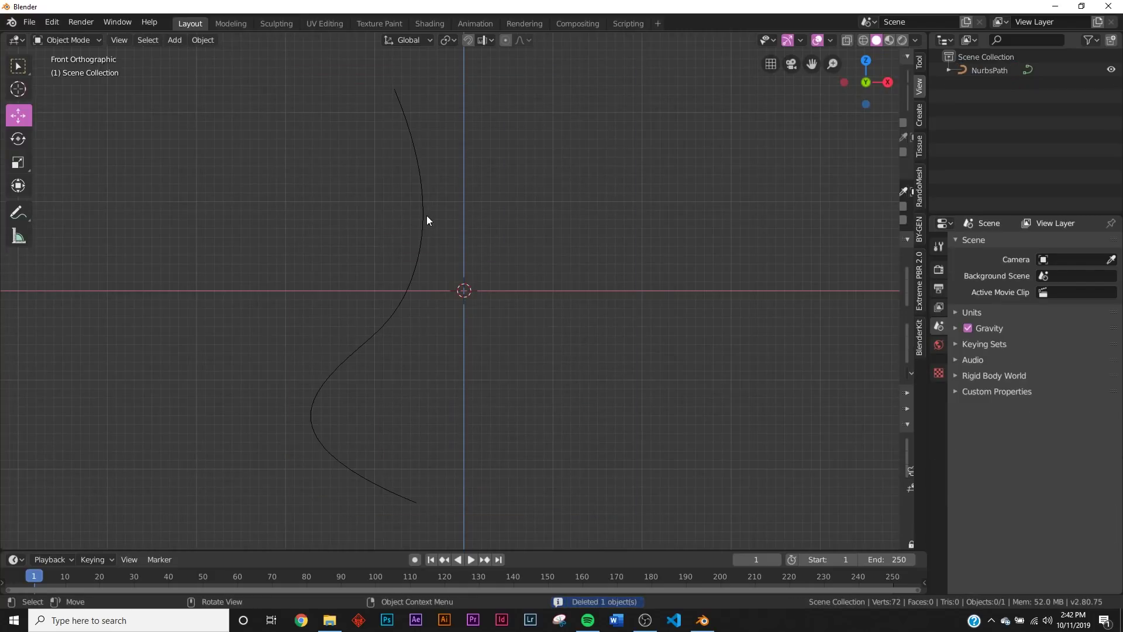
Add a Screw modifier to the path and set its axis to X to revolve the profile into a vase
left_click(423, 217)
left_click(982, 245)
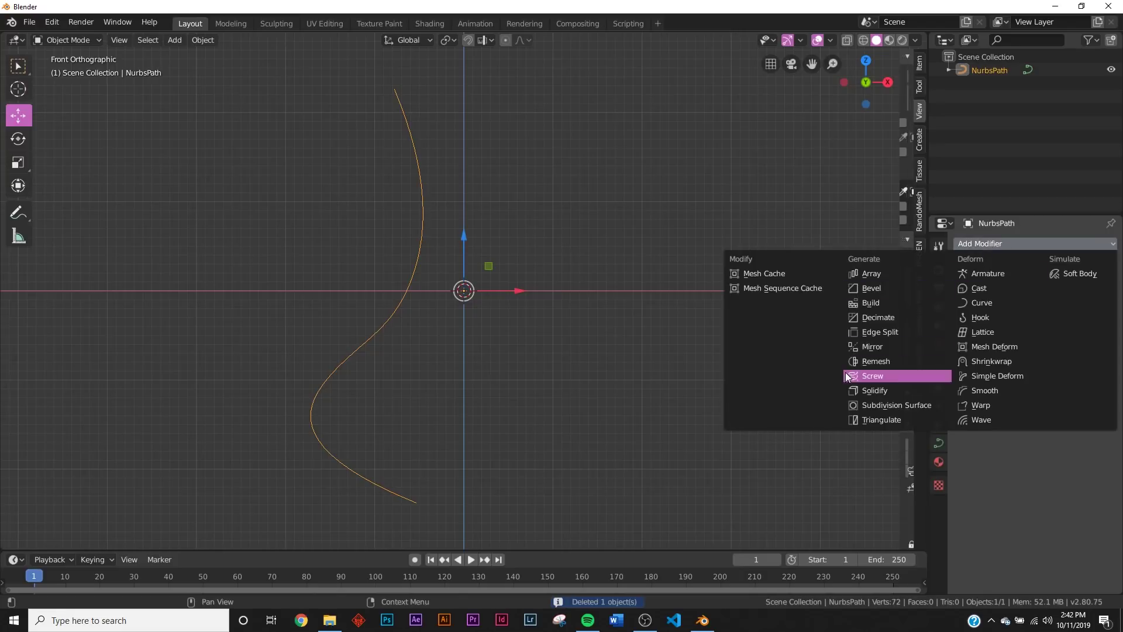
left_click(872, 376)
left_click(1001, 300)
left_click(994, 316)
mouse_move(558, 358)
middle_mouse_down()
mouse_move(559, 348)
mouse_move(548, 415)
mouse_move(546, 358)
middle_mouse_up()
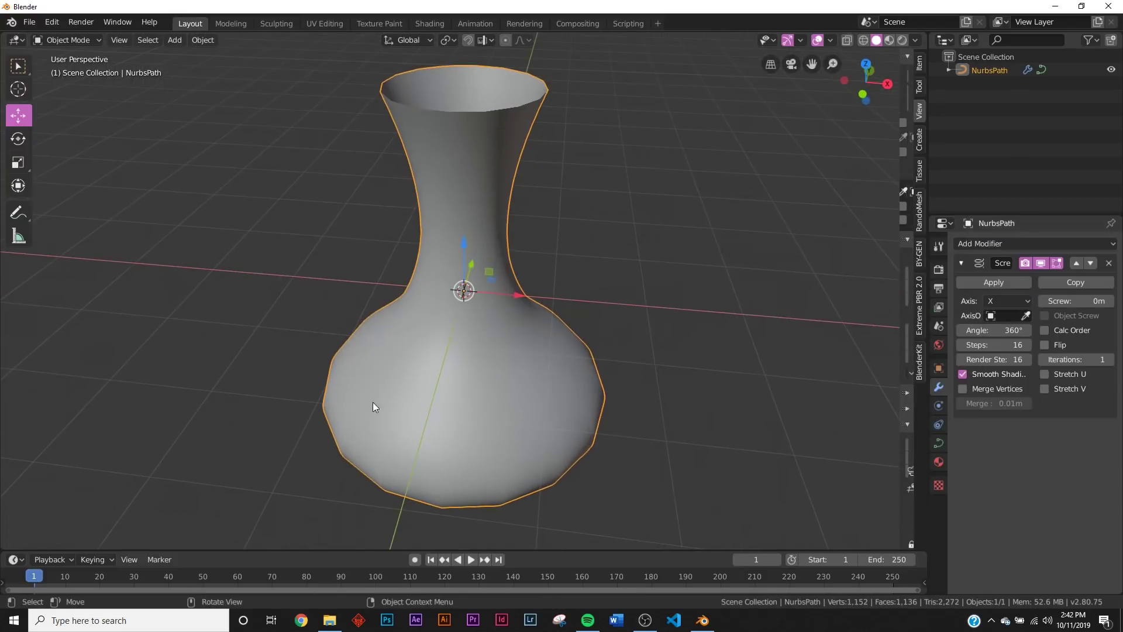
Add a Solidify modifier to the vase and set its thickness to 0.03 m
middle_click_drag(373, 405, 380, 468)
left_click(1018, 244)
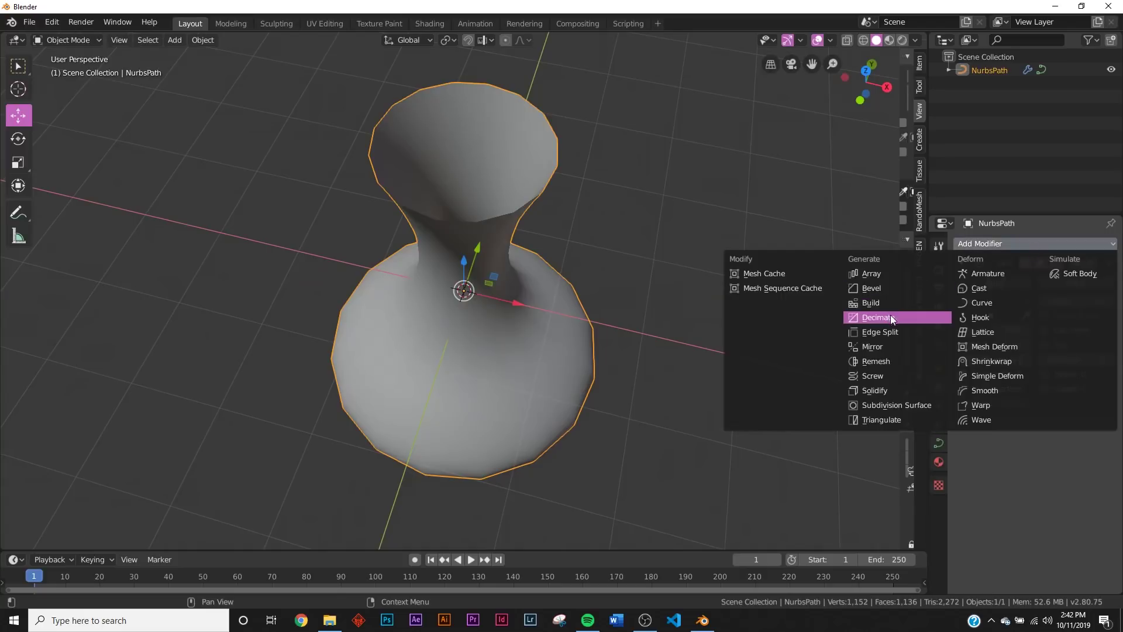
left_click(878, 390)
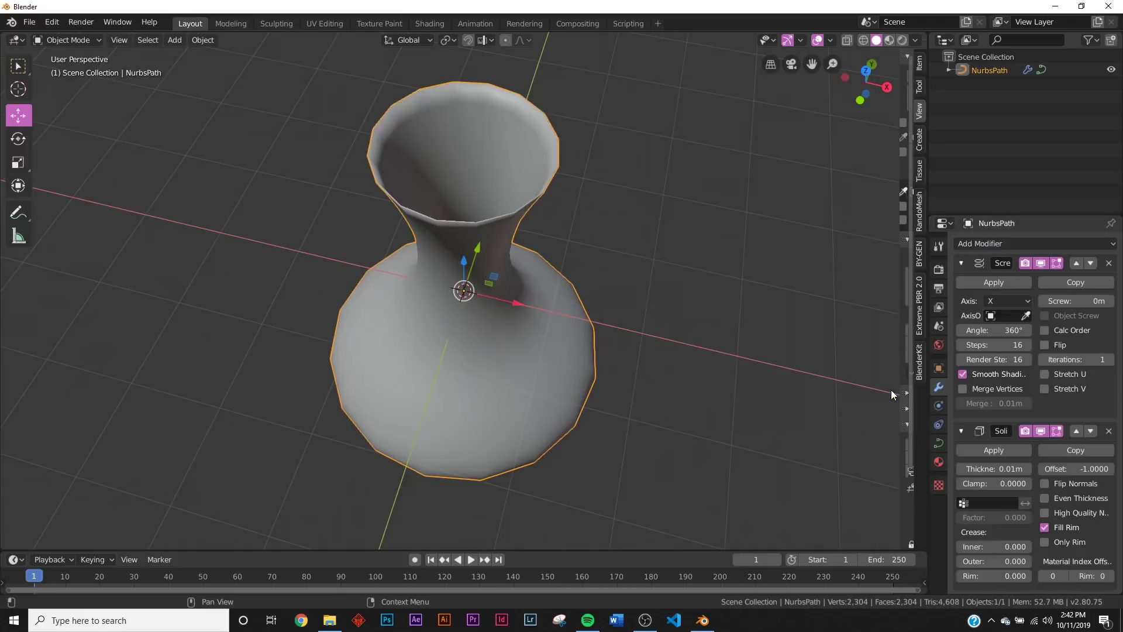
left_click(1028, 468)
left_click(1027, 469)
Add a Subdivision Surface modifier to the vase and set its viewport subdivisions to 2
middle_click_drag(638, 409, 608, 245)
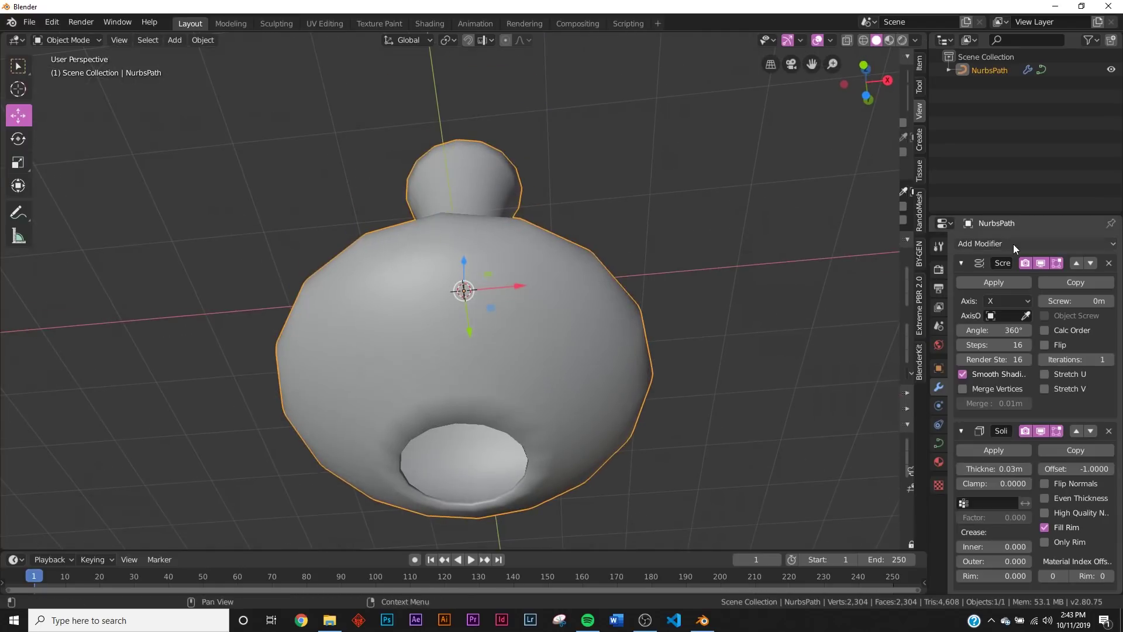
left_click(1013, 244)
left_click(891, 405)
scroll(997, 482, "down", 3)
scroll(998, 481, "down", 2)
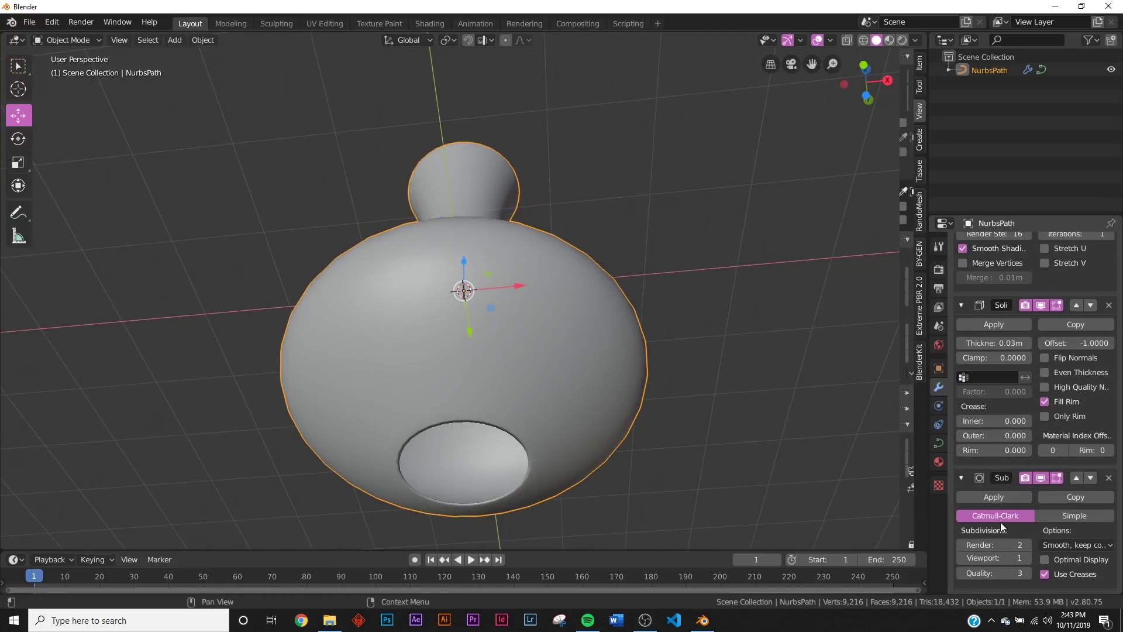
left_click(1023, 557)
middle_click_drag(526, 193, 543, 413)
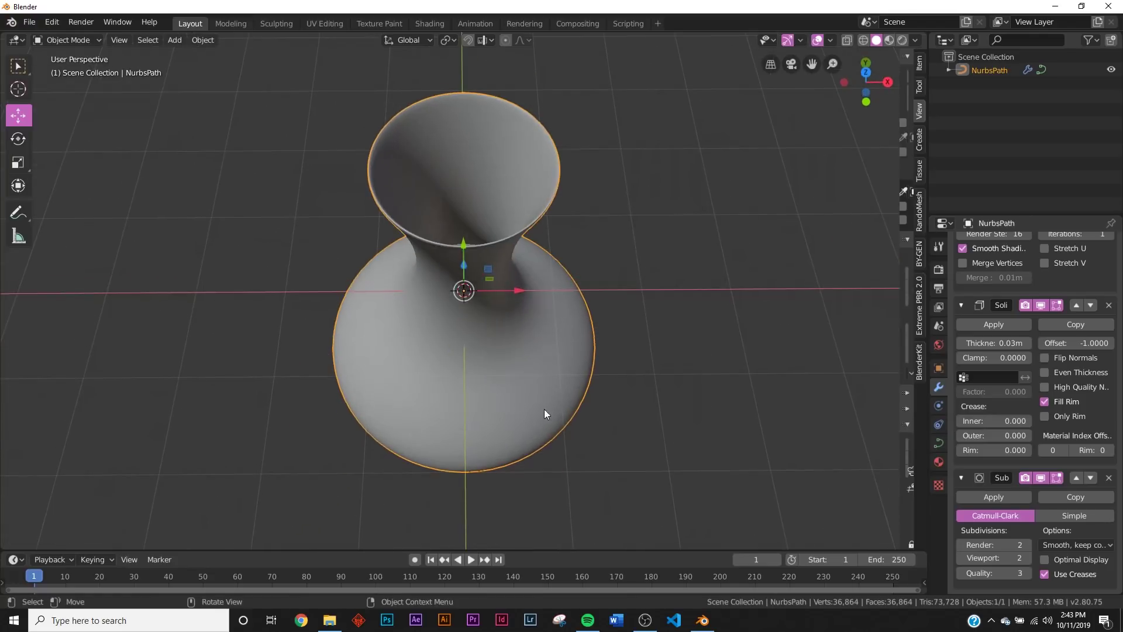
Extrude the path's bottom end point along Z twice in tiny steps, the second about 0.006 m down, to define the base edge
middle_click_drag(536, 339, 548, 258)
key("Tab")
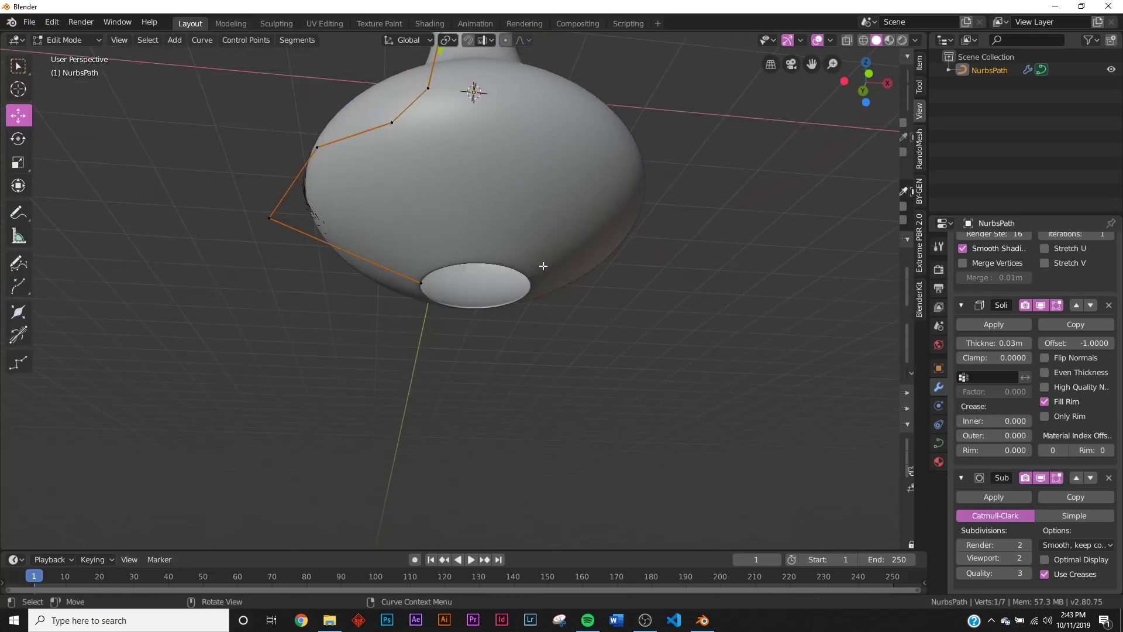
scroll(504, 330, "up", 6)
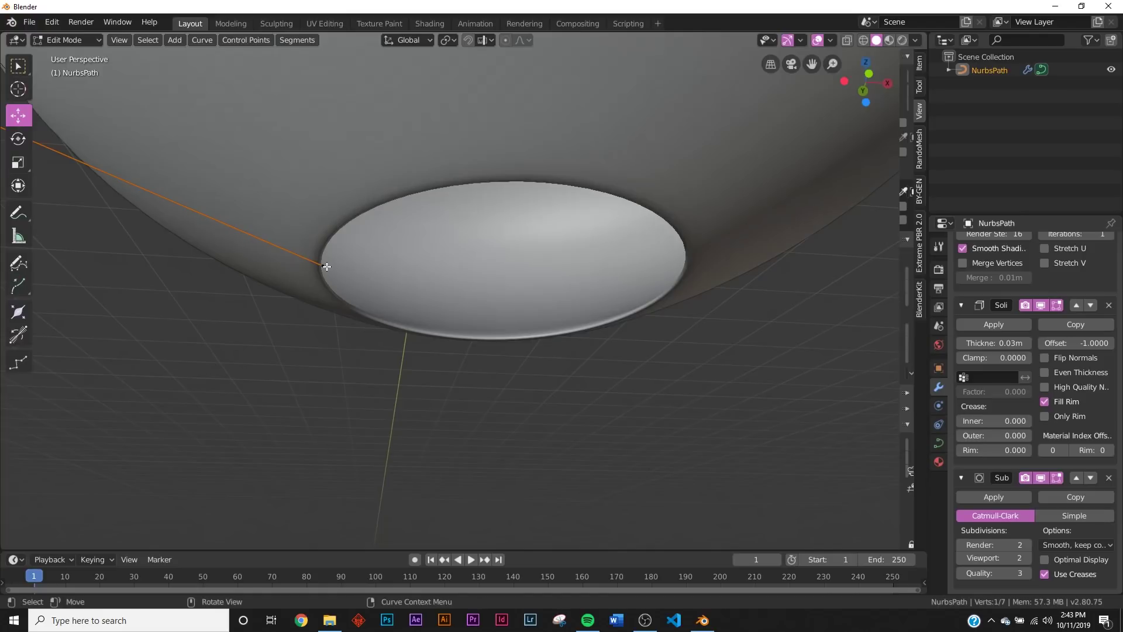
middle_click_drag(334, 266, 461, 289)
key("e")
key("z")
left_click(517, 273)
key("e")
key("z")
left_click(516, 274)
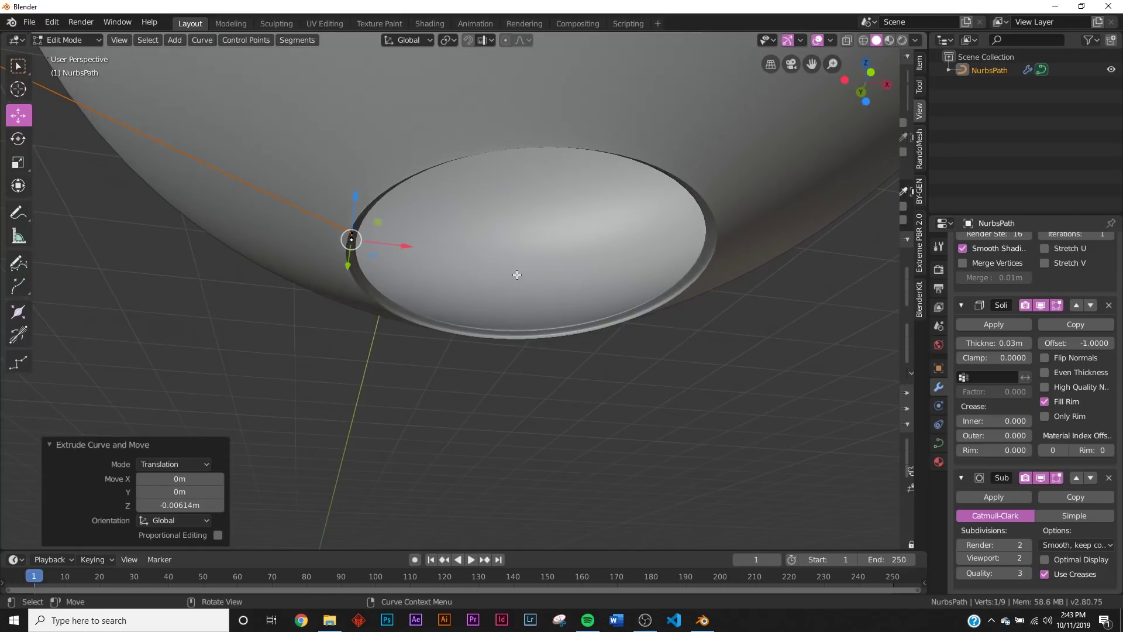
Extrude the bottom end point about 0.536 m along X to the vase's centre to close the base, and leave Edit Mode
key("e")
key("x")
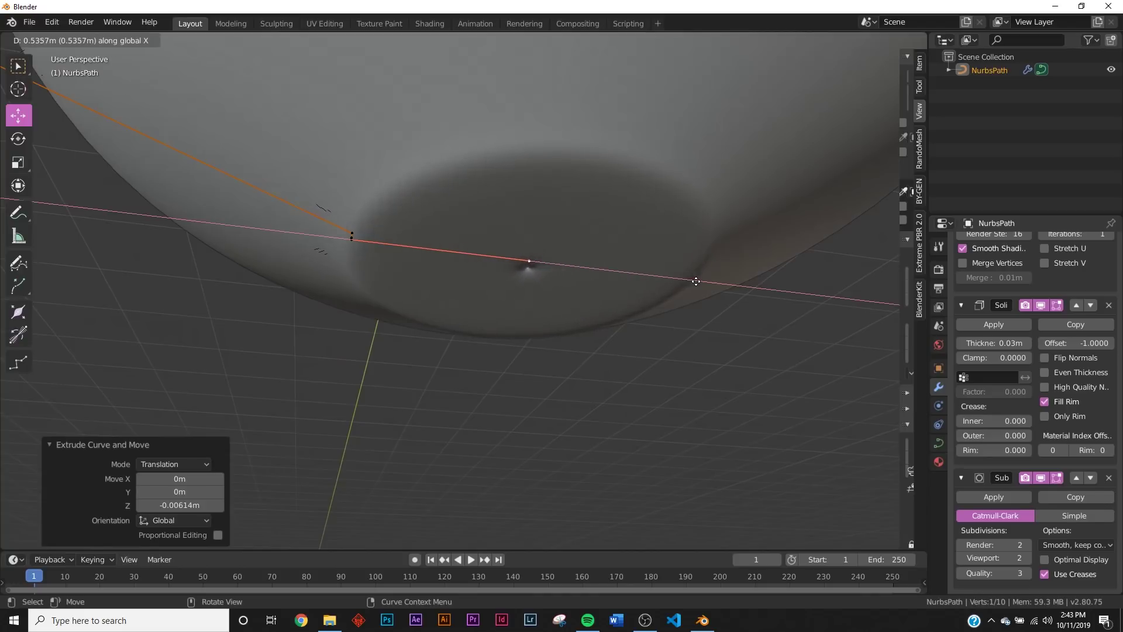
left_click(697, 281)
key("Tab")
Extrude the path's top end point up along Z twice at the rim, by about 0.024 m and 0.011 m
middle_click_drag(697, 282, 565, 203)
scroll(565, 203, "down", 7)
middle_click_drag(554, 100, 531, 318, "shift")
middle_click_drag(481, 182, 481, 234)
middle_click_drag(480, 159, 483, 222, "shift")
scroll(490, 206, "up", 4)
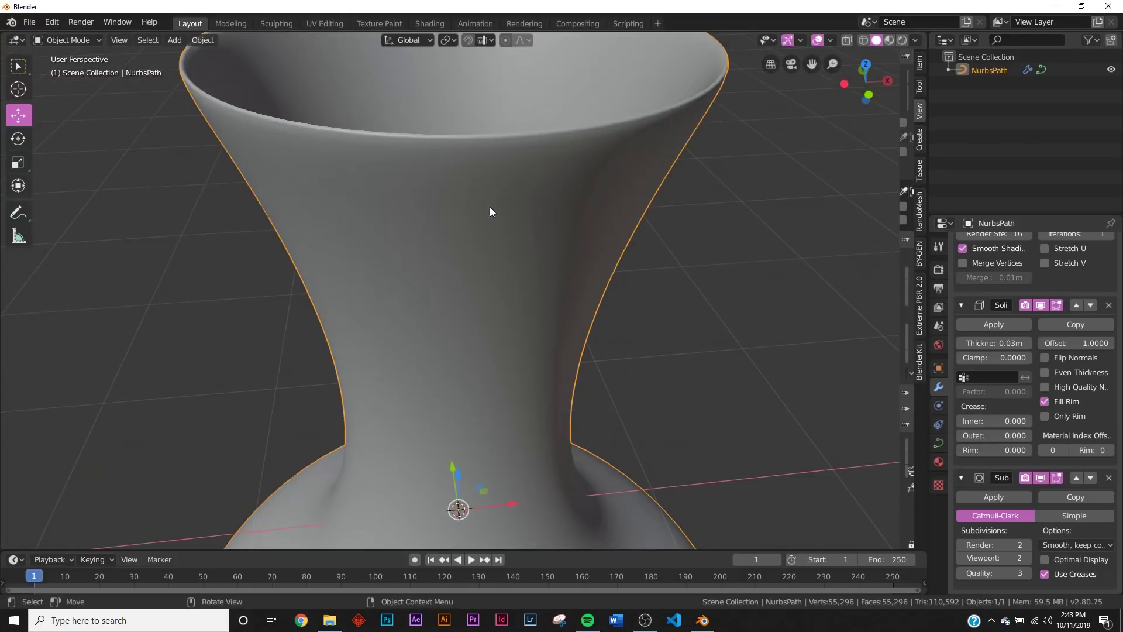
key("Tab")
middle_click_drag(451, 120, 316, 213)
middle_click_drag(521, 71, 512, 377, "shift")
key("e")
key("z")
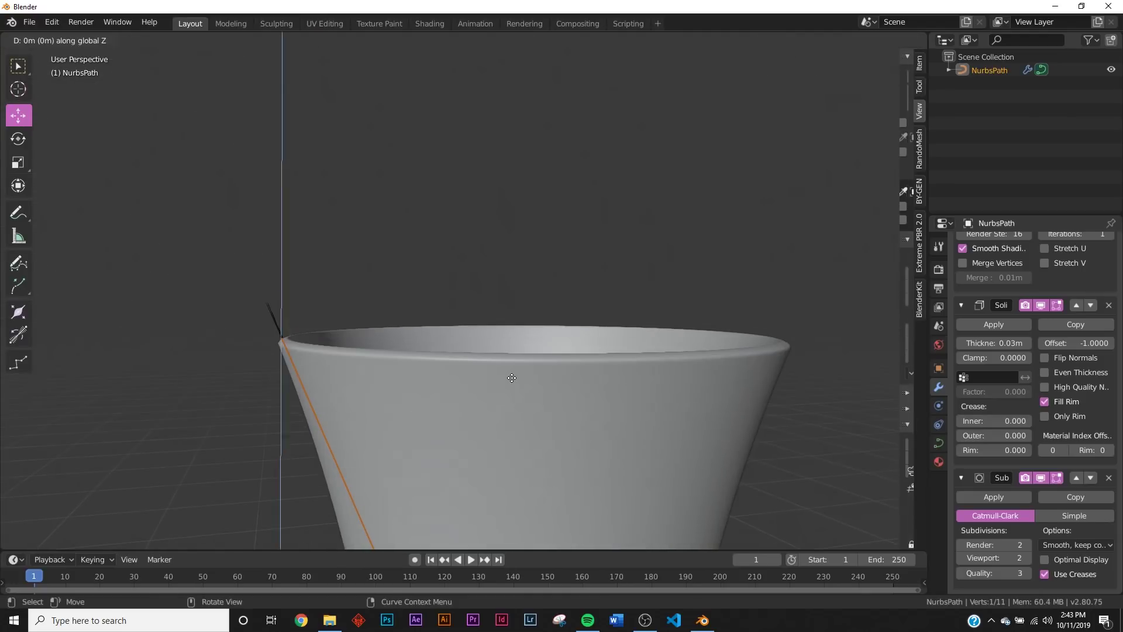
left_click(514, 370)
key("e")
key("z")
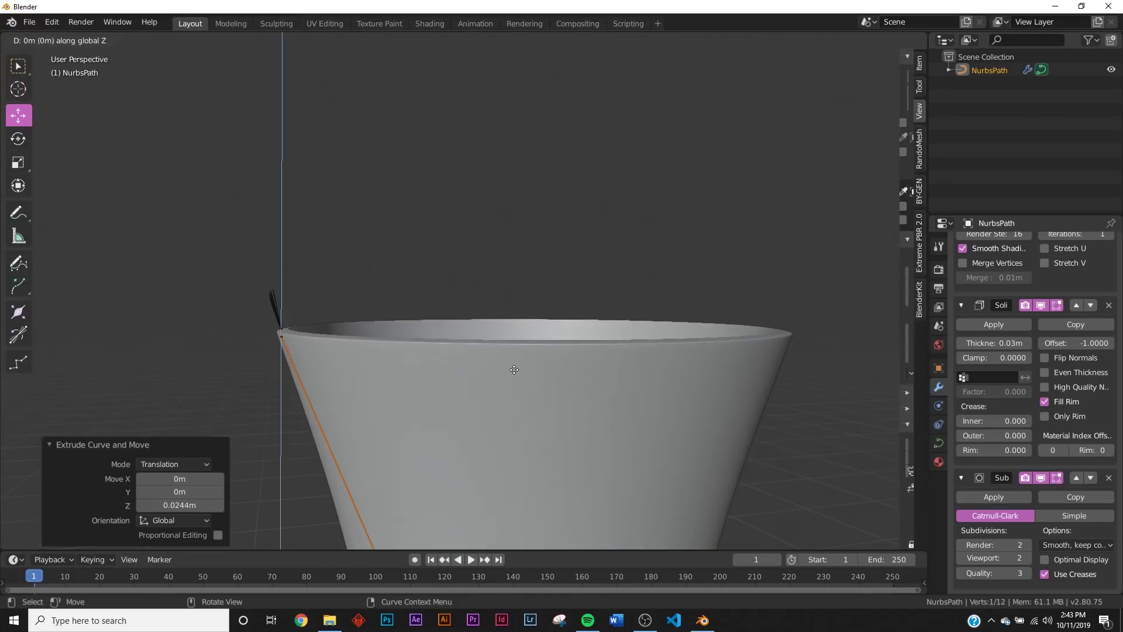
left_click(514, 369)
Extrude the rim's end point slightly inward along X to round the vase's lip
key("e")
key("x")
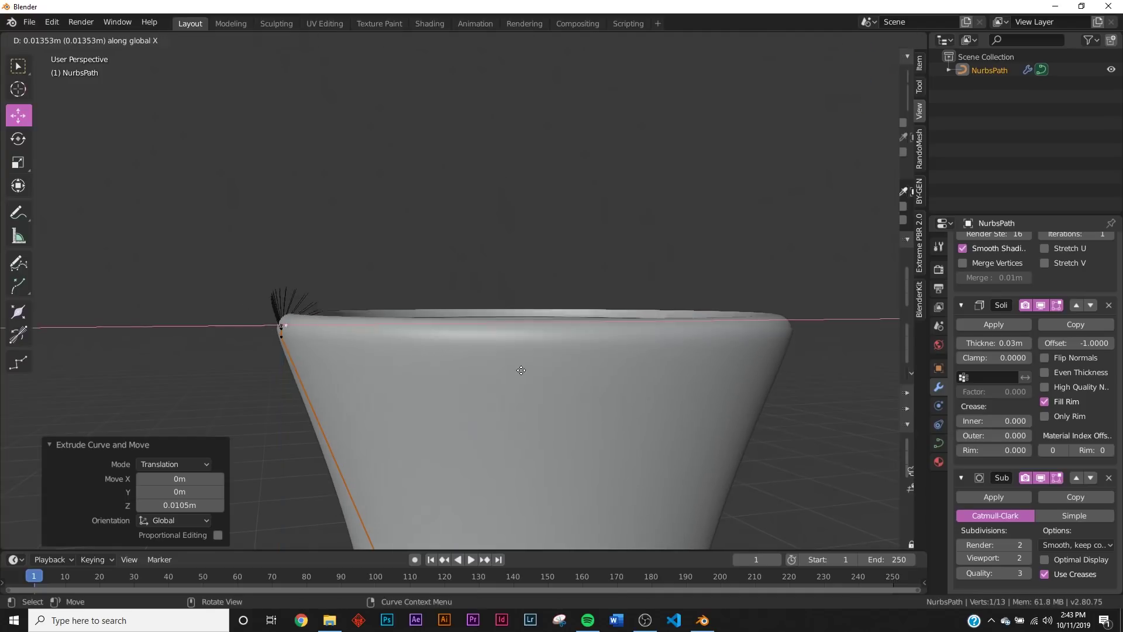
middle_click_drag(565, 348, 513, 422)
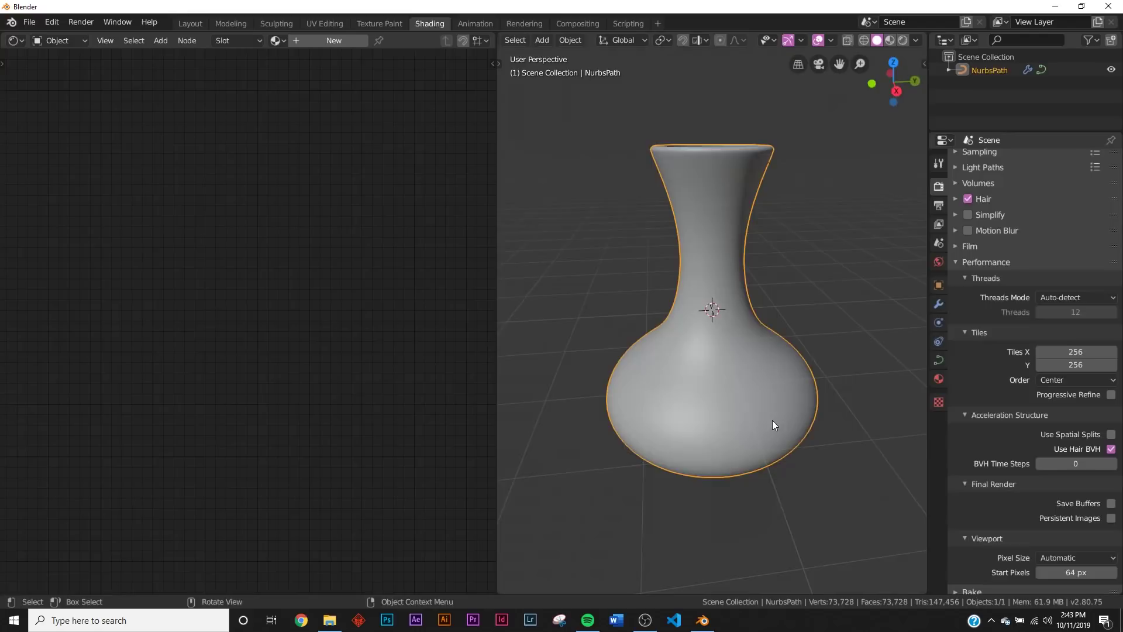
Switch the viewport shading to Look Dev and set the render engine to Eevee
mouse_move(772, 420)
middle_mouse_down()
mouse_move(732, 311)
mouse_move(745, 379)
mouse_move(728, 403)
middle_mouse_up()
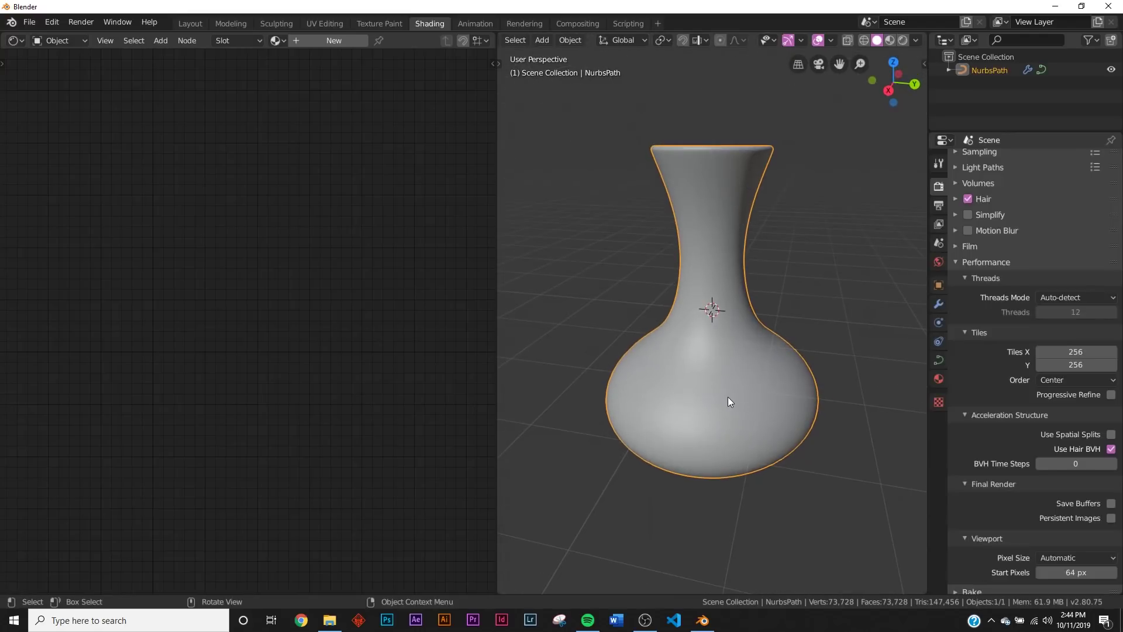
scroll(965, 222, "up", 5)
key("z")
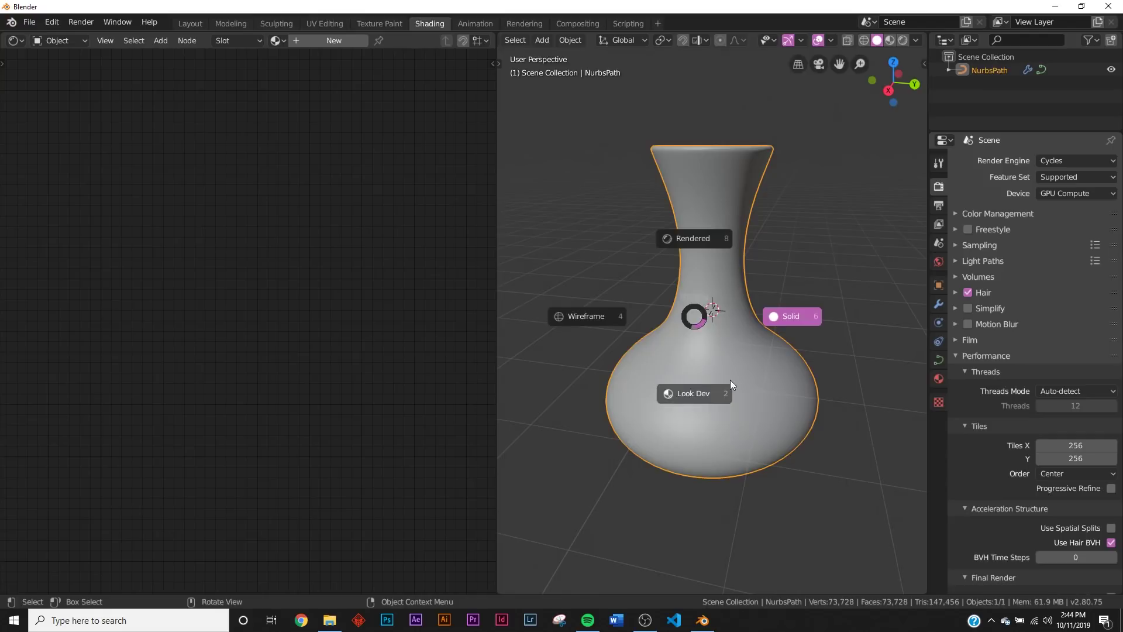
left_click(694, 393)
left_click(1088, 163)
left_click(1083, 170)
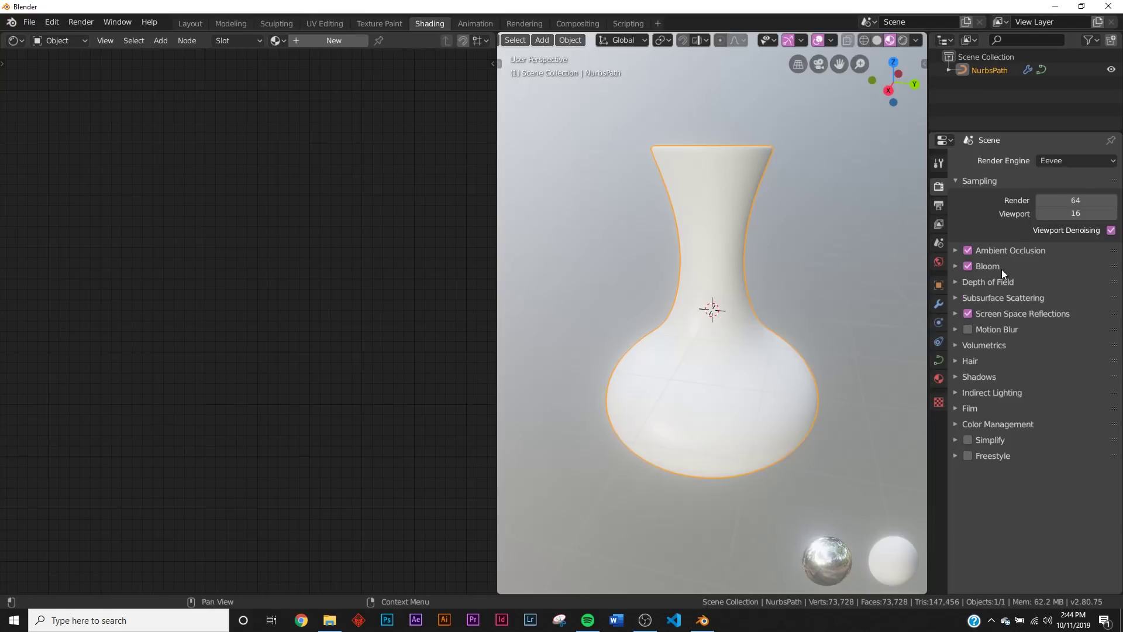
Turn off Bloom and fully fade out the environment background in the viewport shading
left_click(975, 266)
left_click(916, 40)
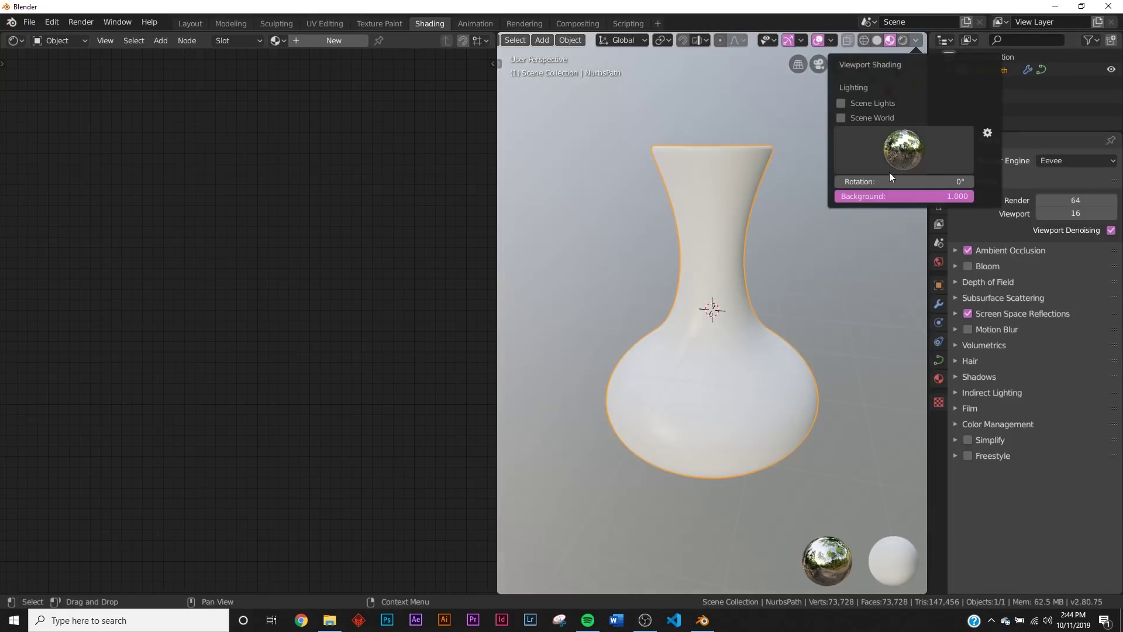
left_click_drag(903, 196, 834, 195)
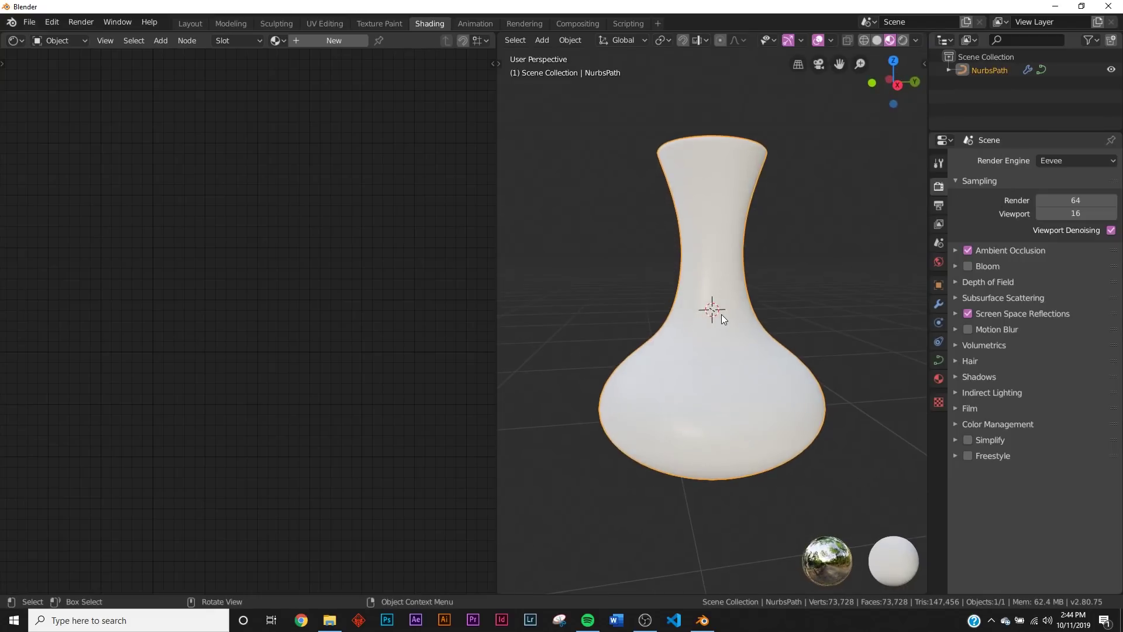
Create a new material for the vase and connect an added ColorRamp node's Color output to the Principled BSDF's Base Color
left_click(334, 40)
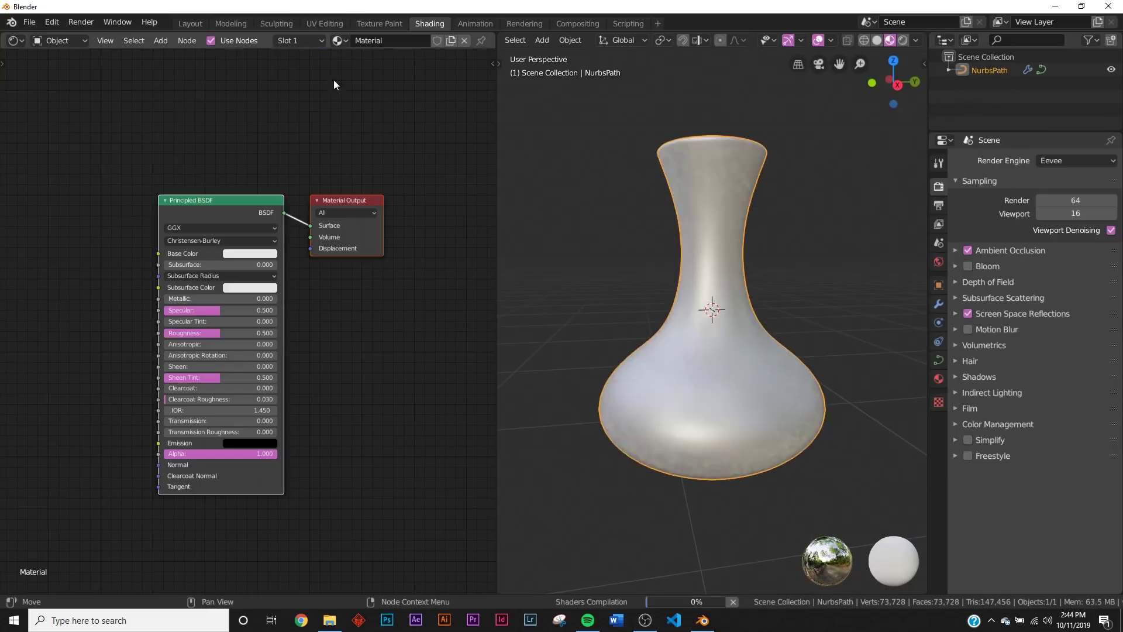
middle_click_drag(148, 228, 251, 238)
scroll(194, 247, "up", 5)
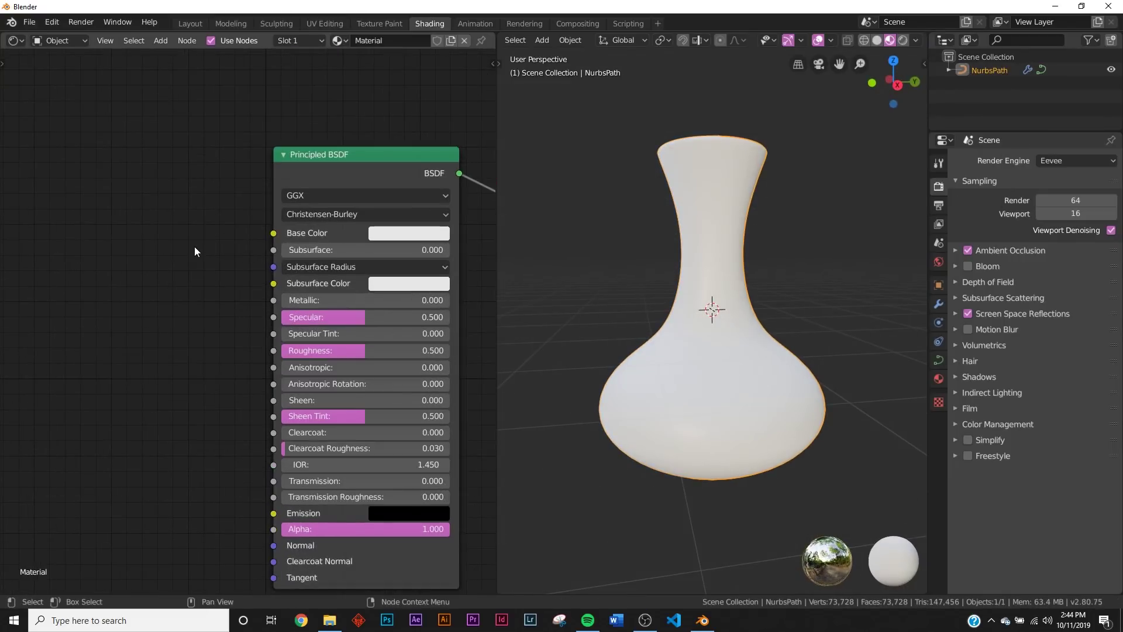
key("shift+a")
left_click(194, 247)
type("color ramp")
key("Return")
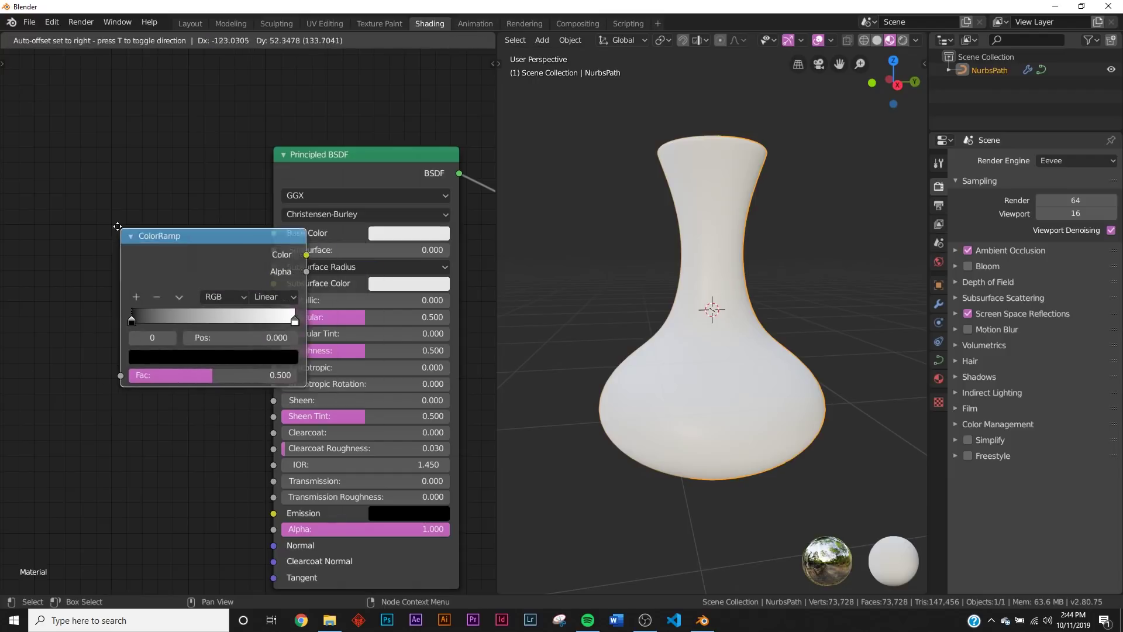
left_click(170, 249)
left_click_drag(226, 237, 273, 233)
middle_click_drag(274, 233, 368, 225)
Add a middle stop to the ColorRamp and set the first stop to a dark brown of about H 0.069, S 0.565, V 0.281
left_click(150, 271)
scroll(175, 333, "up", 2)
left_click(129, 275)
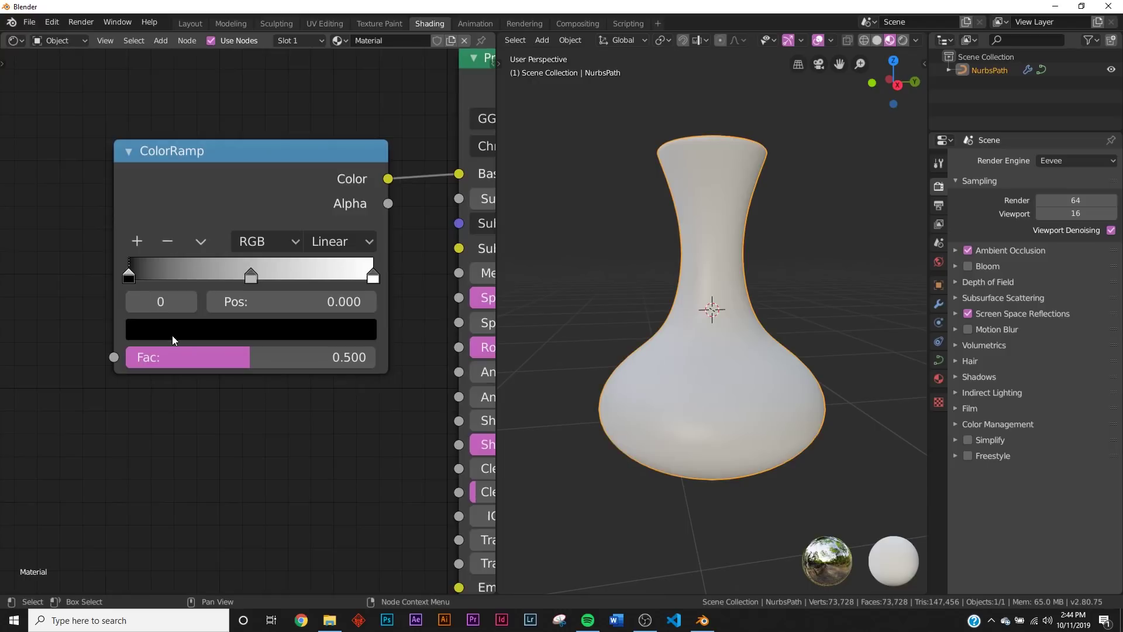
left_click(174, 335)
scroll(275, 317, "down", 2)
left_click(284, 325)
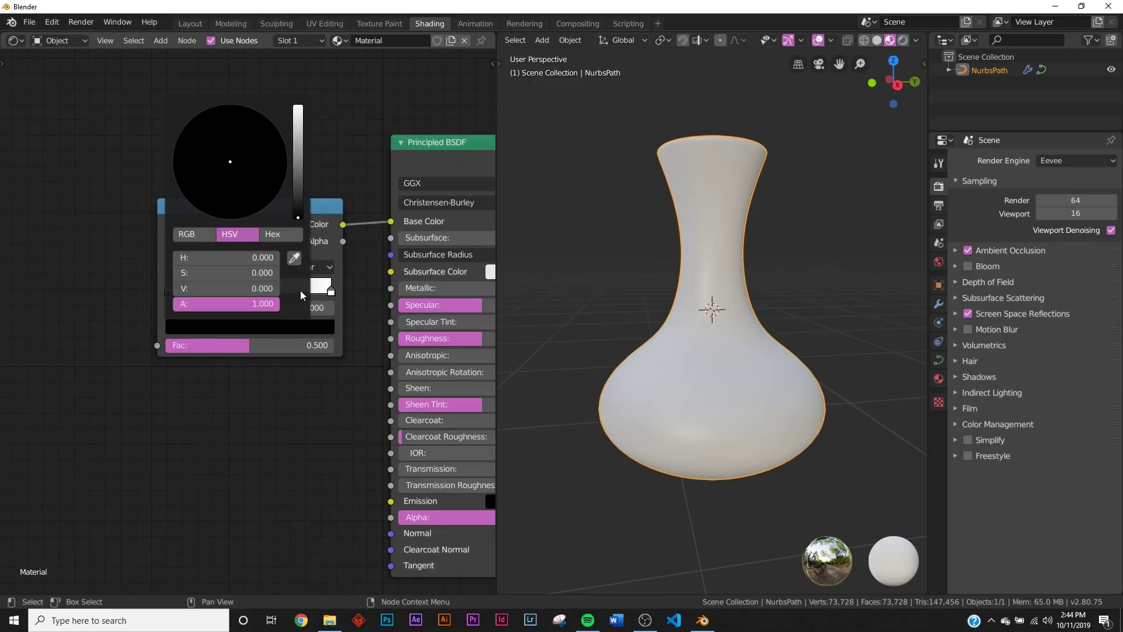
left_click(296, 187)
left_click(217, 190)
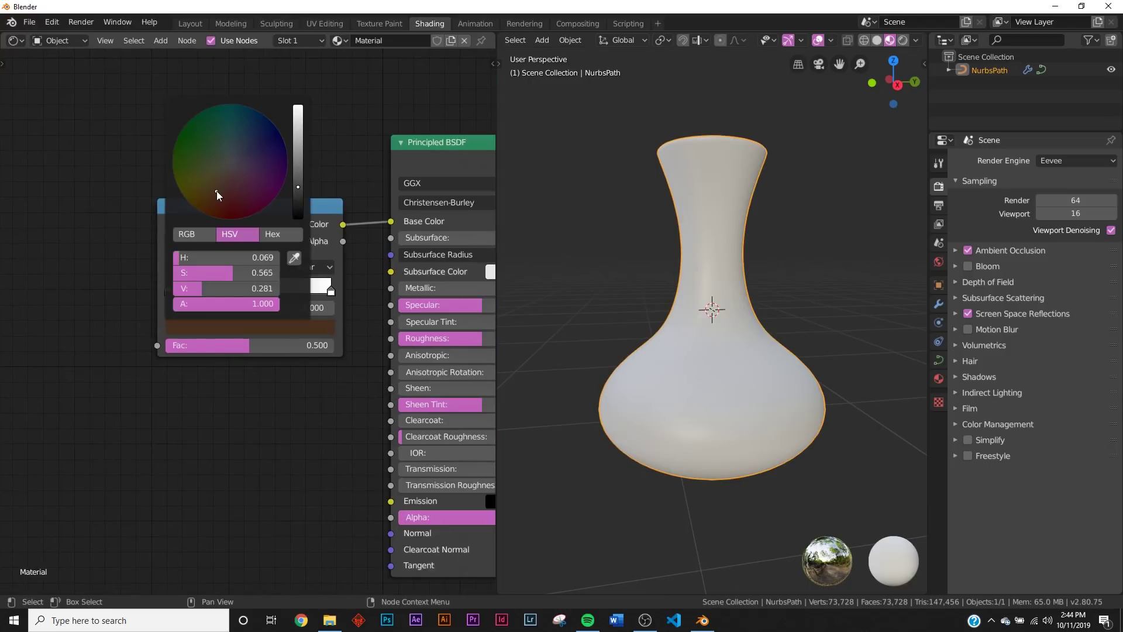
Brighten the first stop's brown to a V of about 0.332 and copy its hex code
left_click(211, 325)
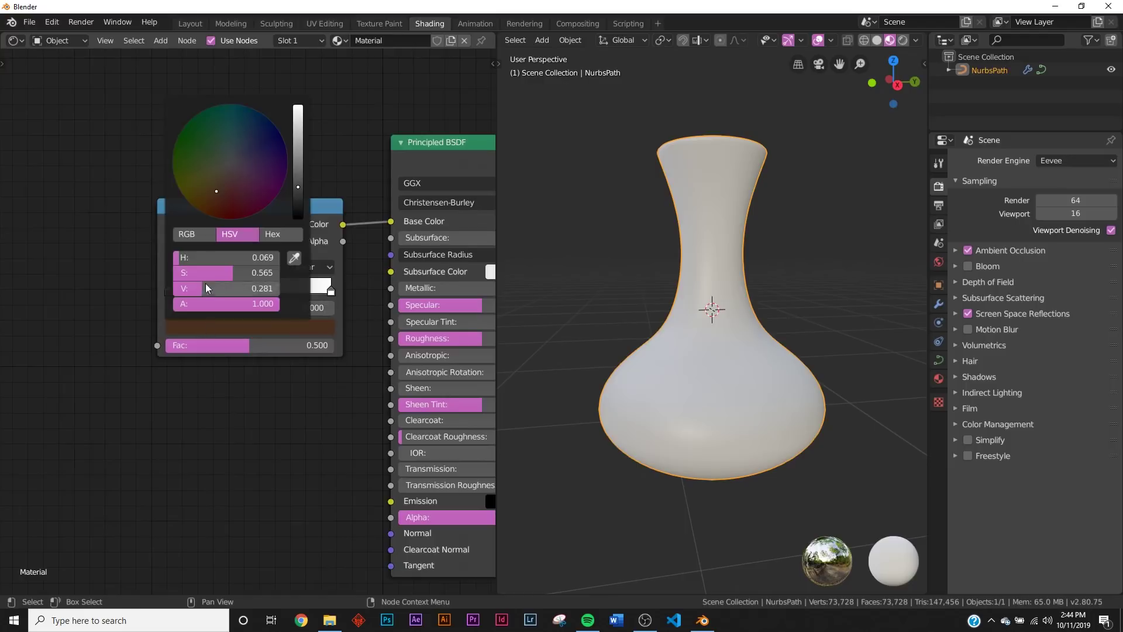
left_click_drag(298, 187, 298, 181)
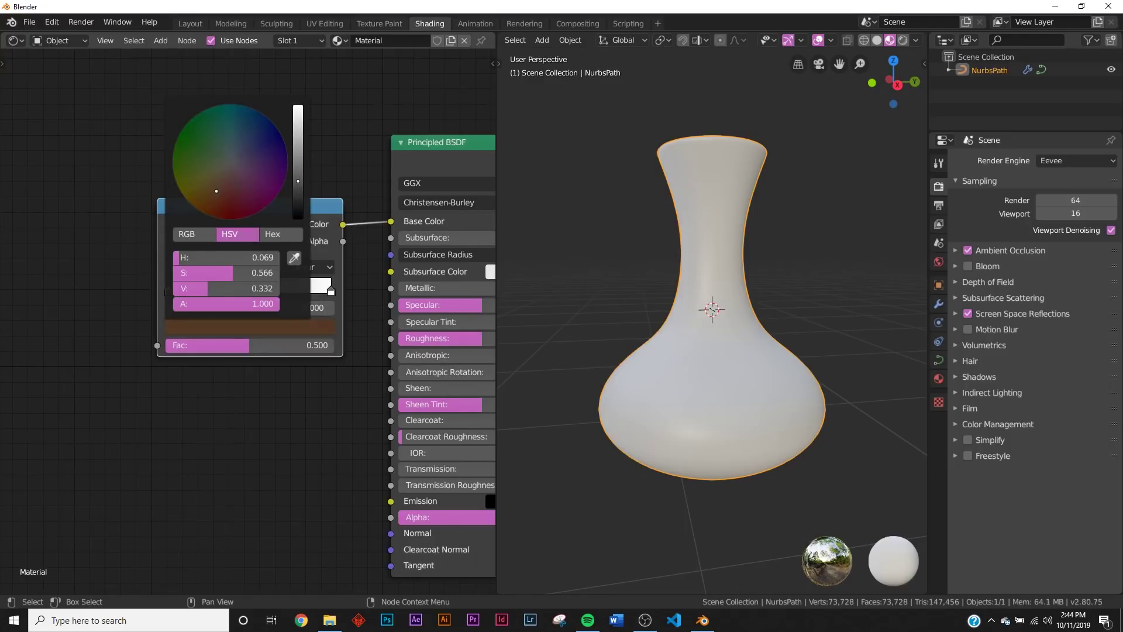
left_click(216, 330)
left_click(286, 234)
key("Return")
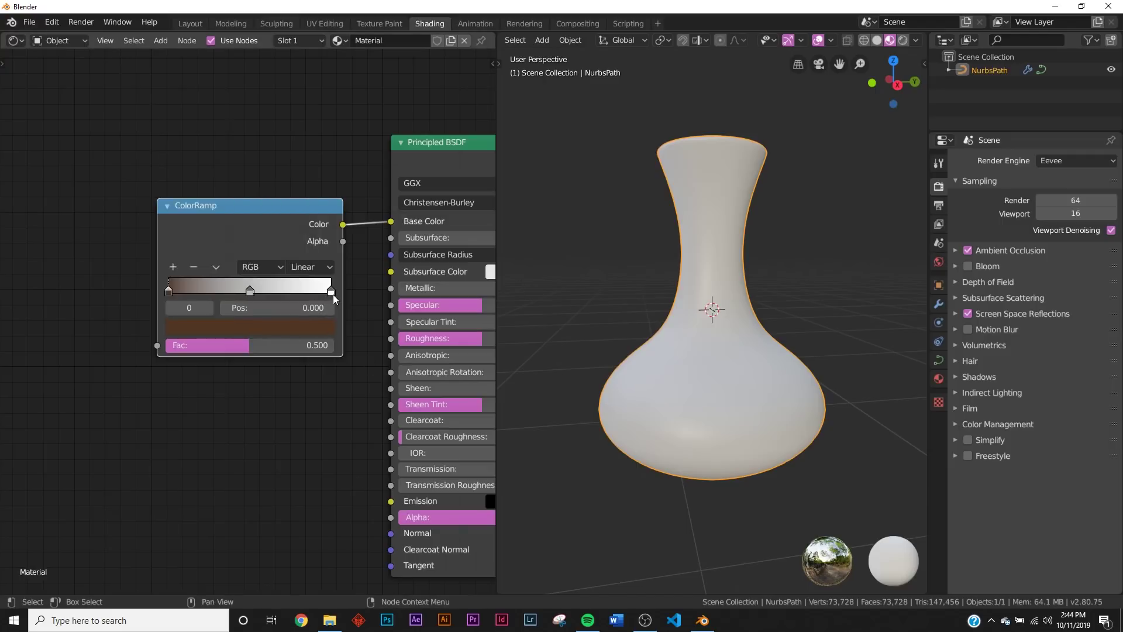
Set the ColorRamp's last stop to the same brown, hex 513623
left_click(330, 292)
left_click(282, 332)
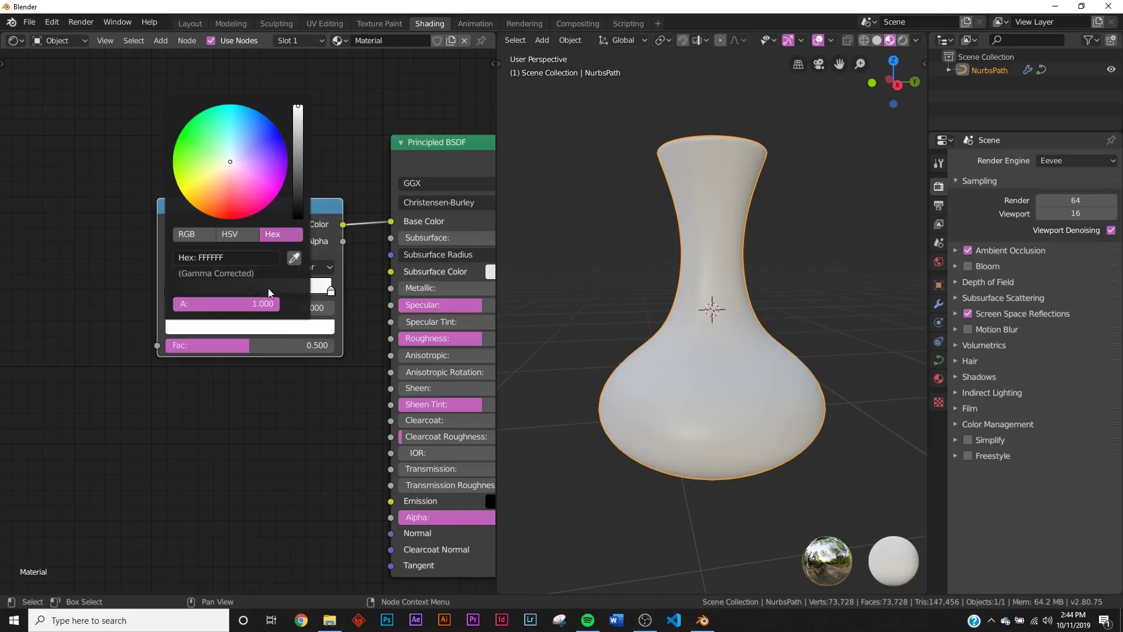
type("513623")
key("Return")
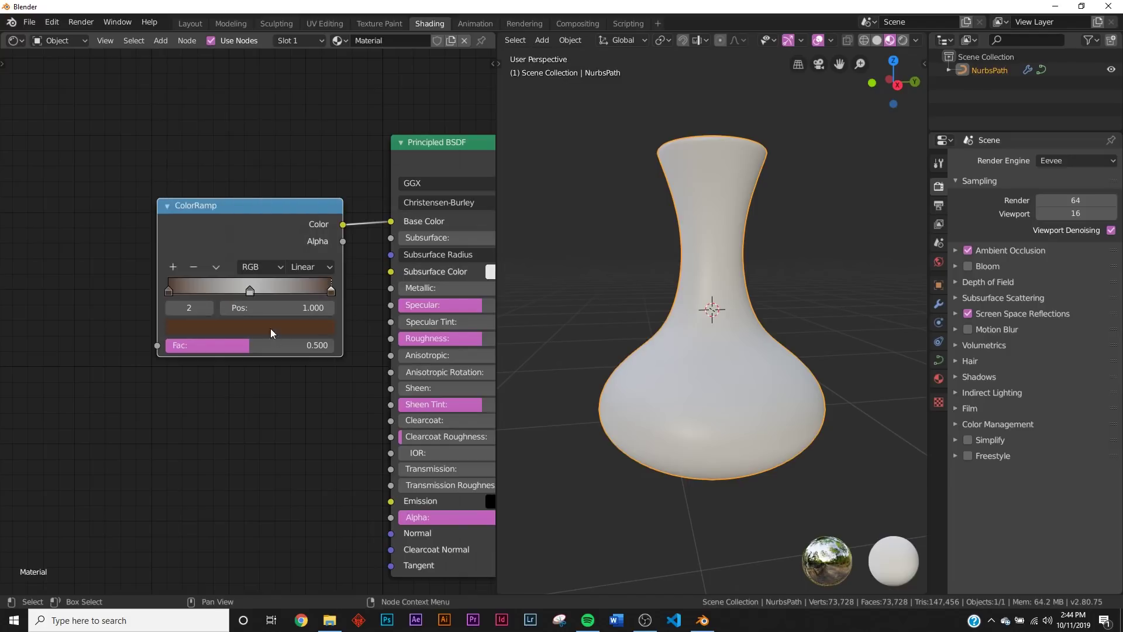
Give the ColorRamp's middle stop the hex colour 513623 and brighten it to about D68F5C
left_click(249, 292)
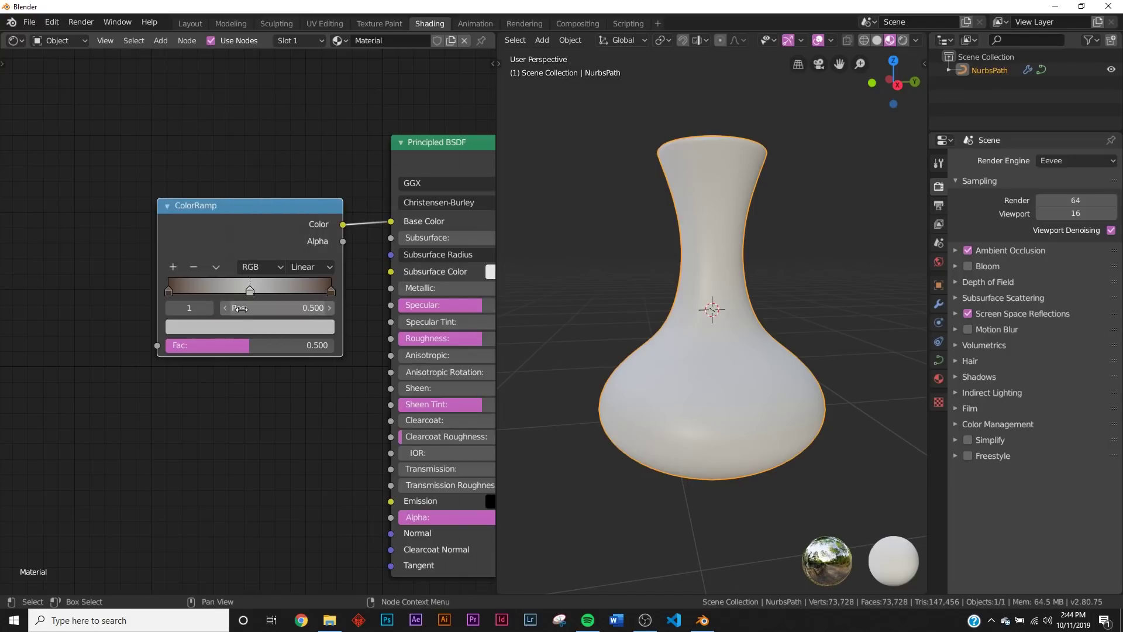
left_click(238, 323)
type("513623")
key("Return")
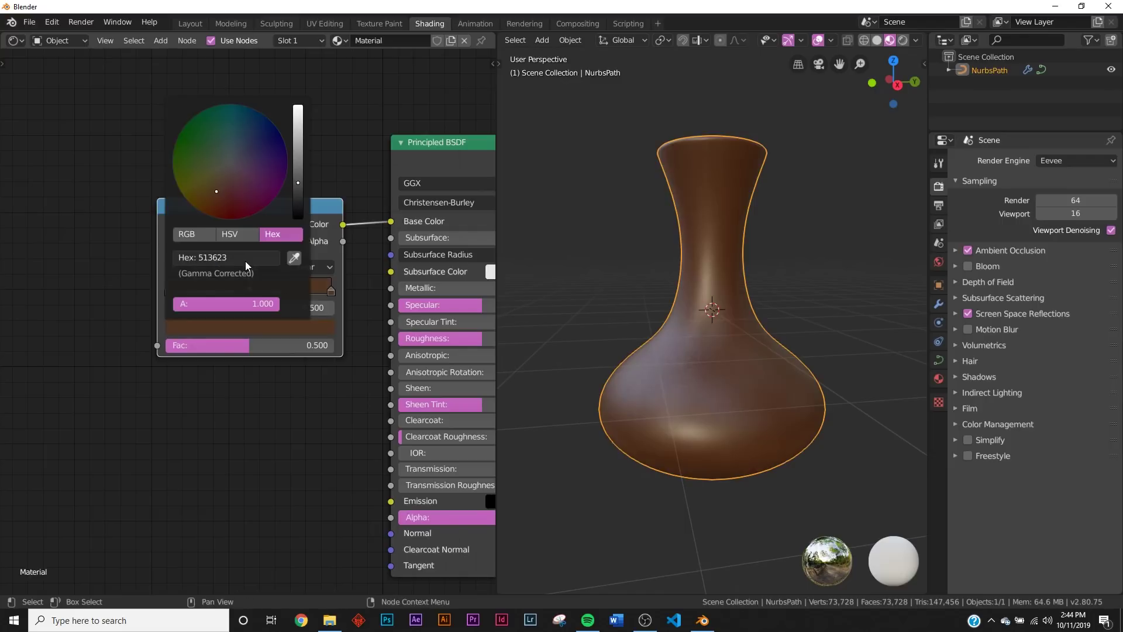
left_click_drag(295, 129, 295, 124)
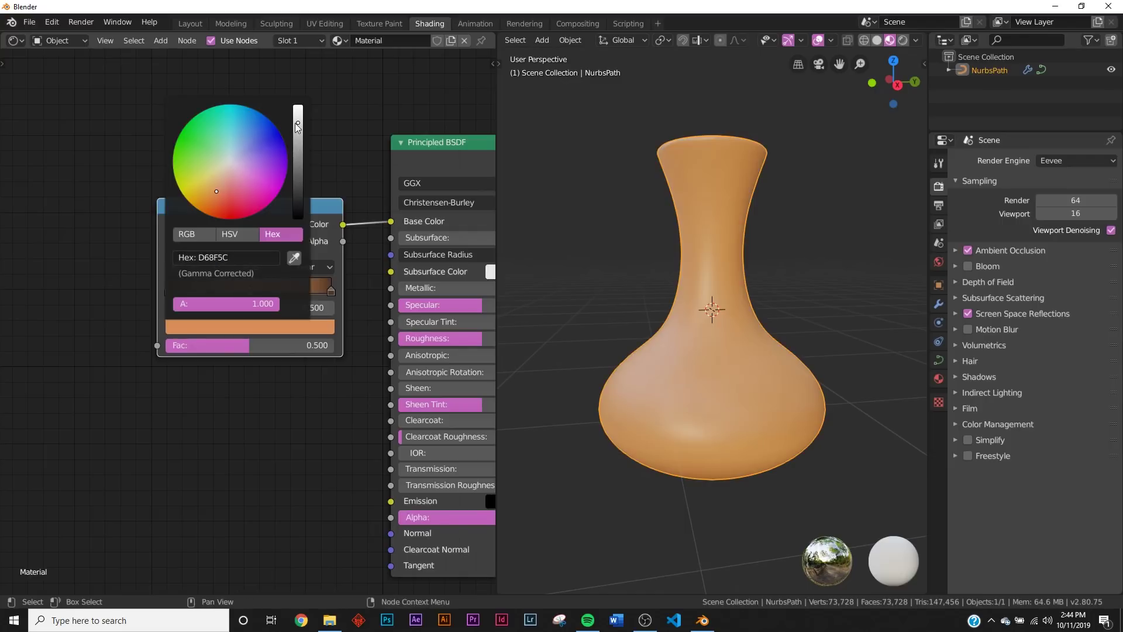
Add a Gradient Texture node and connect its Color output to the ColorRamp's Fac input
middle_click_drag(837, 296, 807, 342)
middle_click_drag(162, 354, 284, 338)
key("shift+a")
left_click(201, 289)
type("gra")
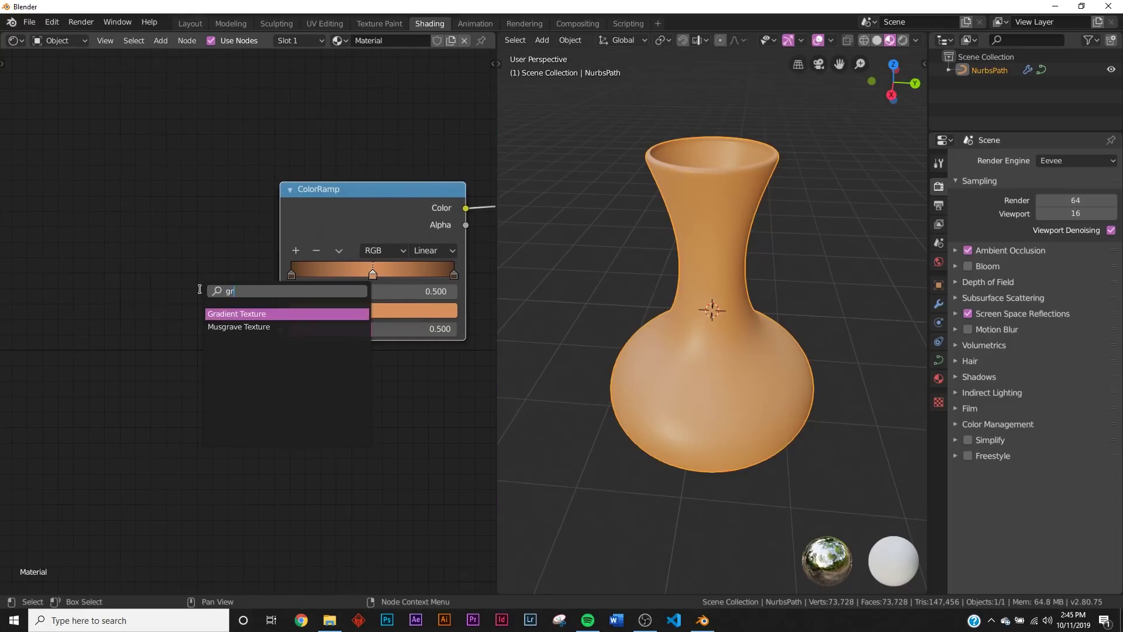
key("Return")
left_click_drag(213, 307, 279, 329)
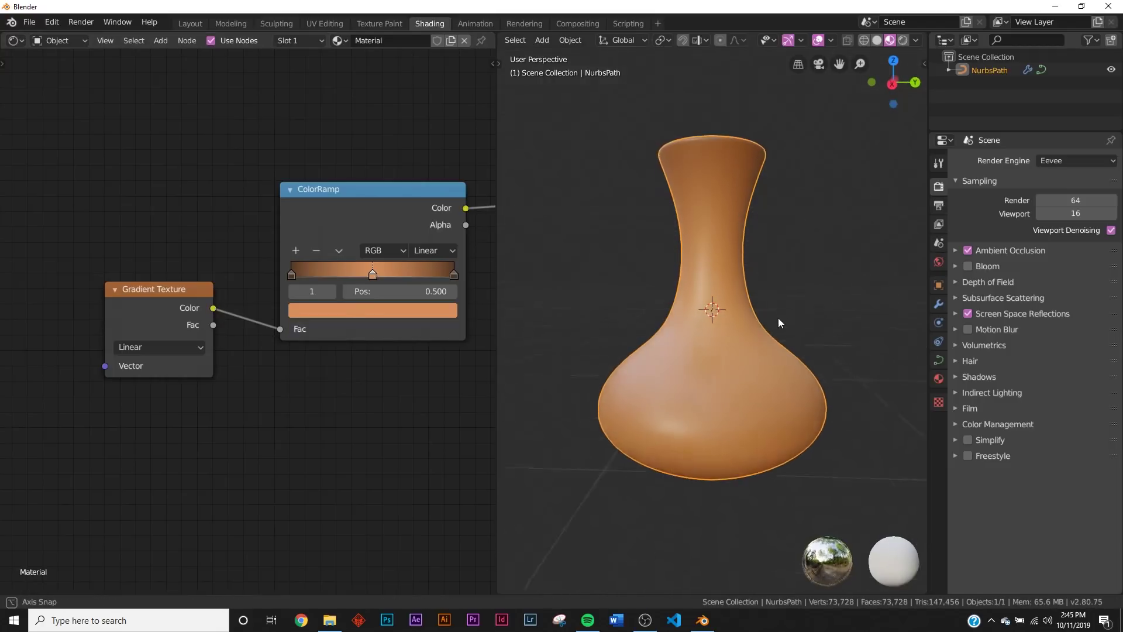
middle_click_drag(764, 313, 728, 221)
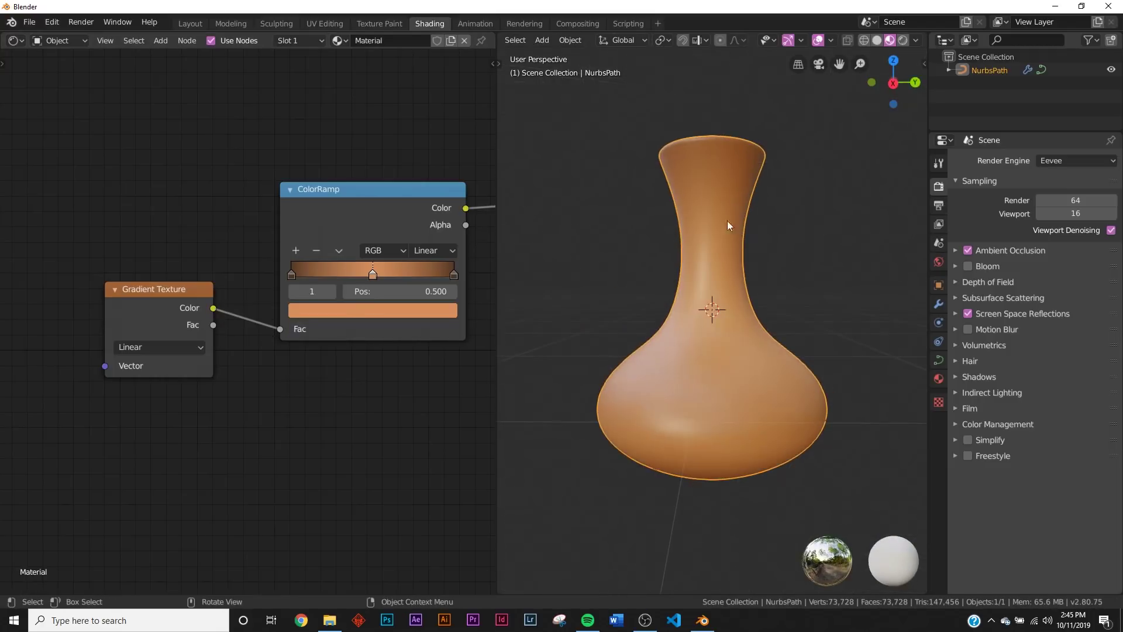
Move both dark brown stops of the ColorRamp inward, placing the last one at about 0.744, and inspect the gradient on the vase
left_click_drag(286, 274, 314, 275)
left_click_drag(447, 272, 405, 279)
middle_click_drag(796, 339, 821, 342)
middle_click_drag(706, 318, 798, 370)
middle_click_drag(702, 252, 684, 367)
scroll(684, 367, "up", 2)
middle_click_drag(727, 360, 702, 281)
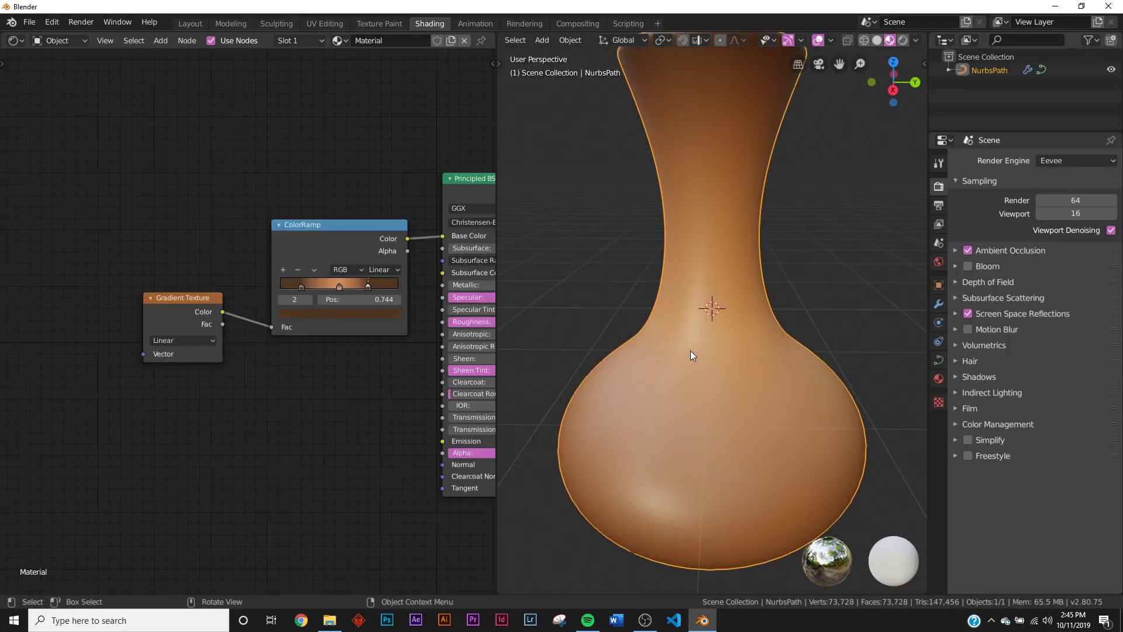
middle_click_drag(691, 351, 708, 314)
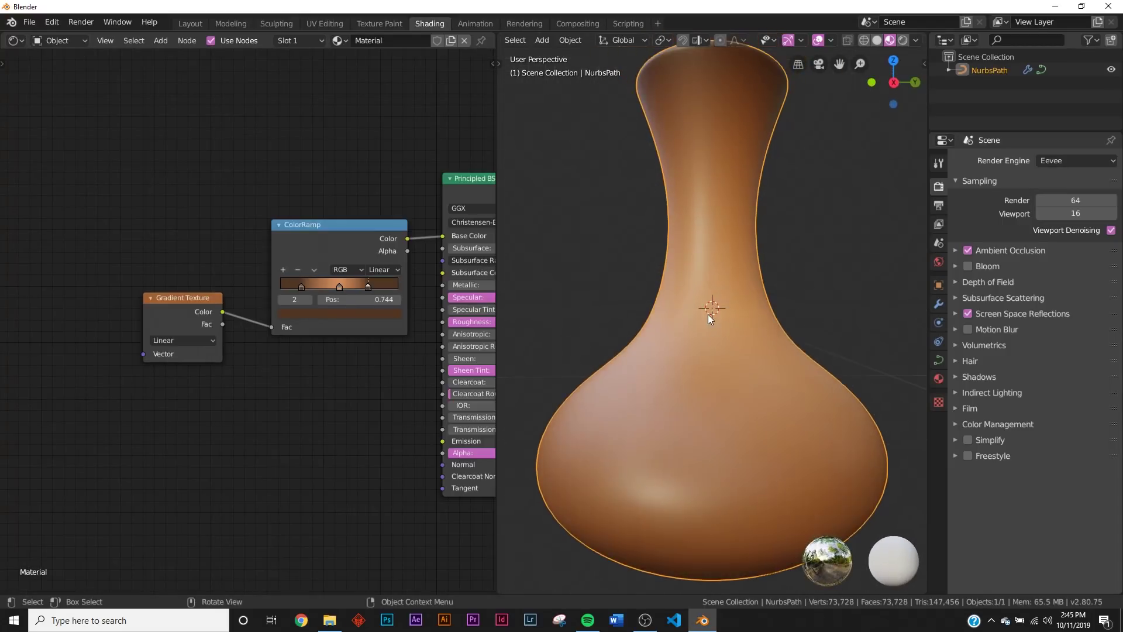
Add a Bump node below the ColorRamp and connect its Normal output to the Principled BSDF's Normal input
middle_click_drag(364, 404, 341, 322)
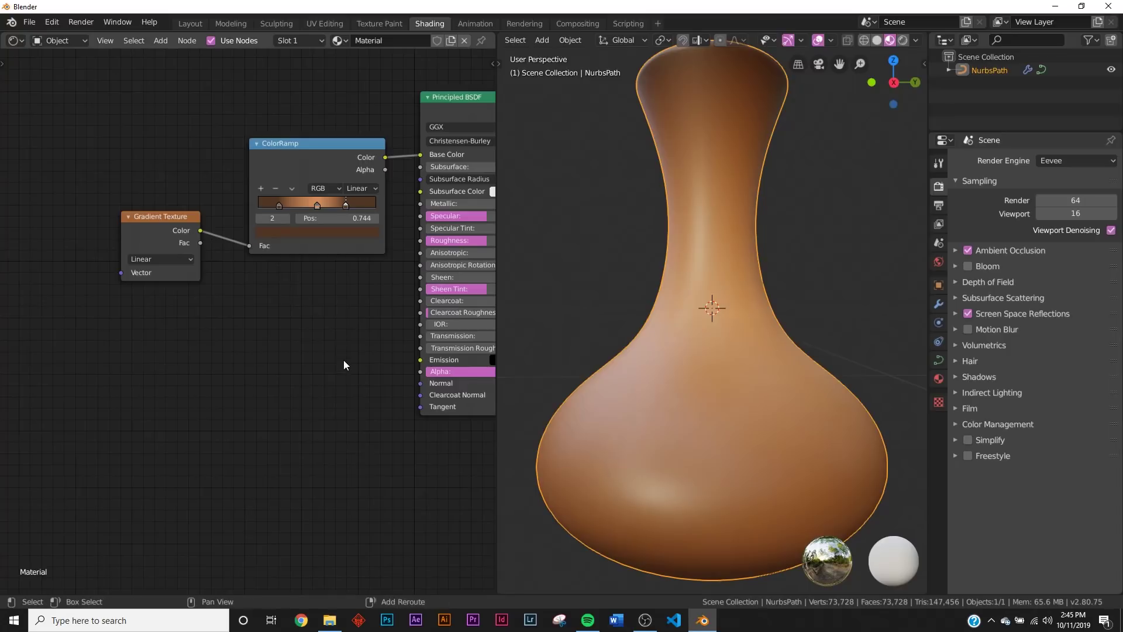
key("shift+a")
left_click(342, 360)
type("bu")
key("Return")
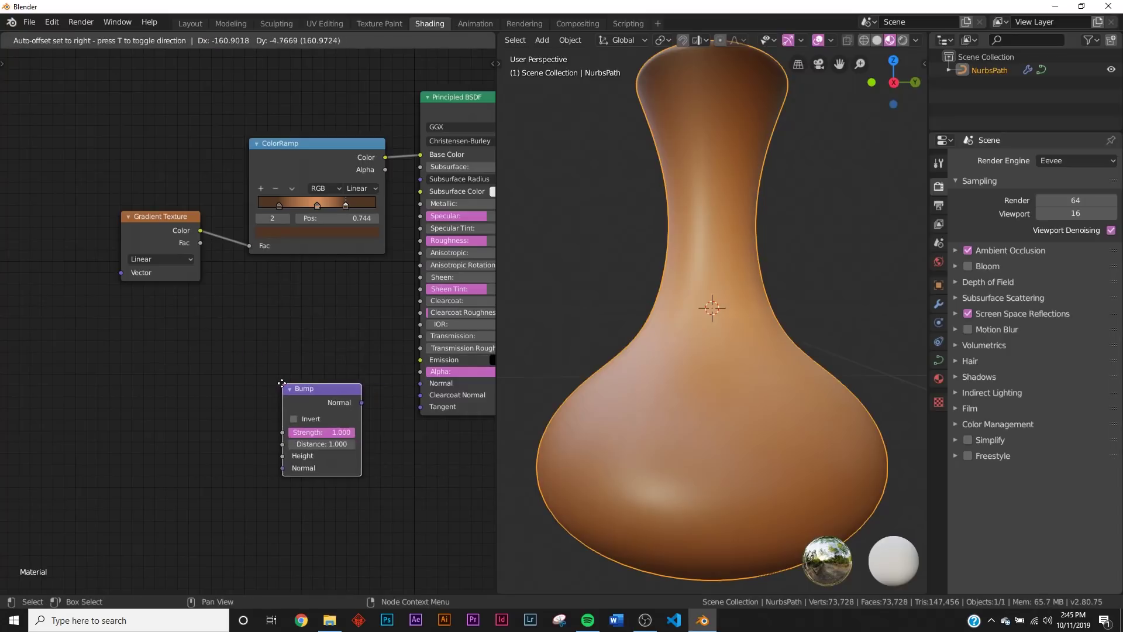
left_click(388, 393)
left_click_drag(417, 386, 246, 412)
middle_click_drag(236, 414, 286, 406)
middle_click_drag(351, 389, 261, 368)
scroll(281, 371, "up", 3)
left_click_drag(386, 375, 399, 373)
Add a second ColorRamp node and connect its Color output to the Bump node's Height input
middle_click_drag(129, 403, 205, 391)
key("shift+a")
left_click(251, 395)
type("co")
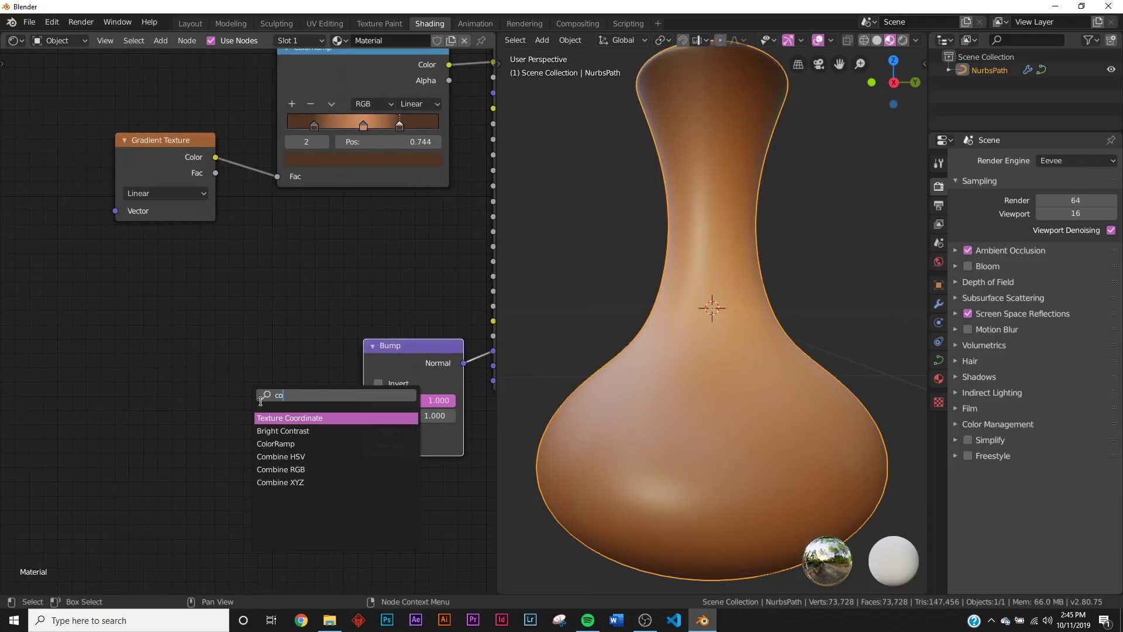
type("l")
key("Return")
left_click(180, 402)
left_click_drag(342, 420, 363, 430)
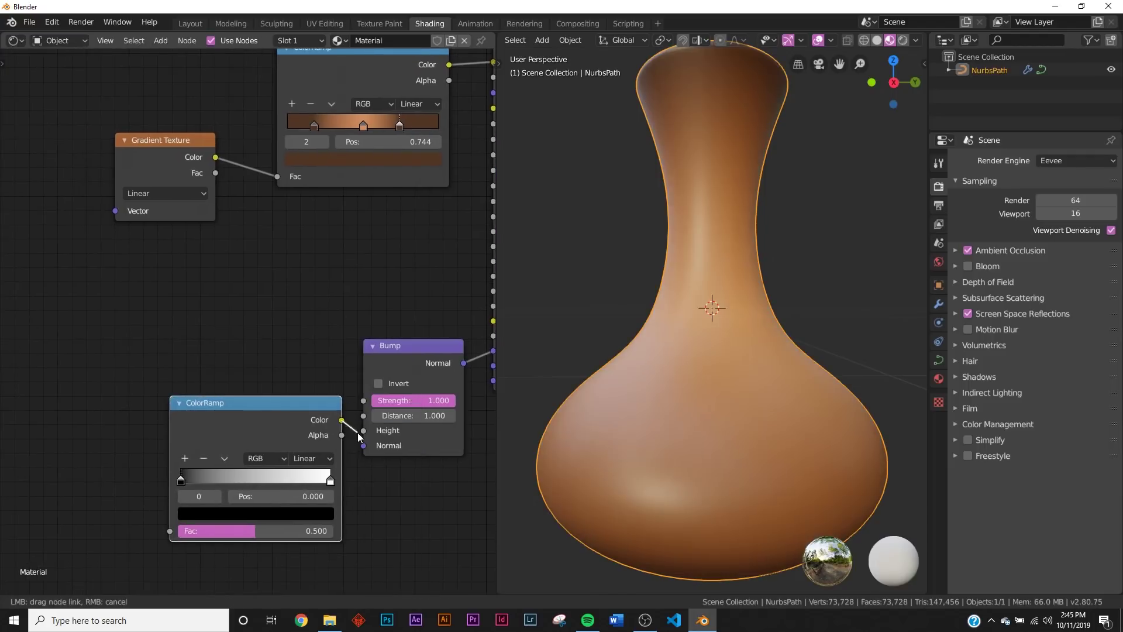
Add a Noise Texture node and connect its Color output to the second ColorRamp's Fac input
middle_click_drag(31, 466, 105, 458)
key("shift+a")
left_click(96, 431)
type("noi")
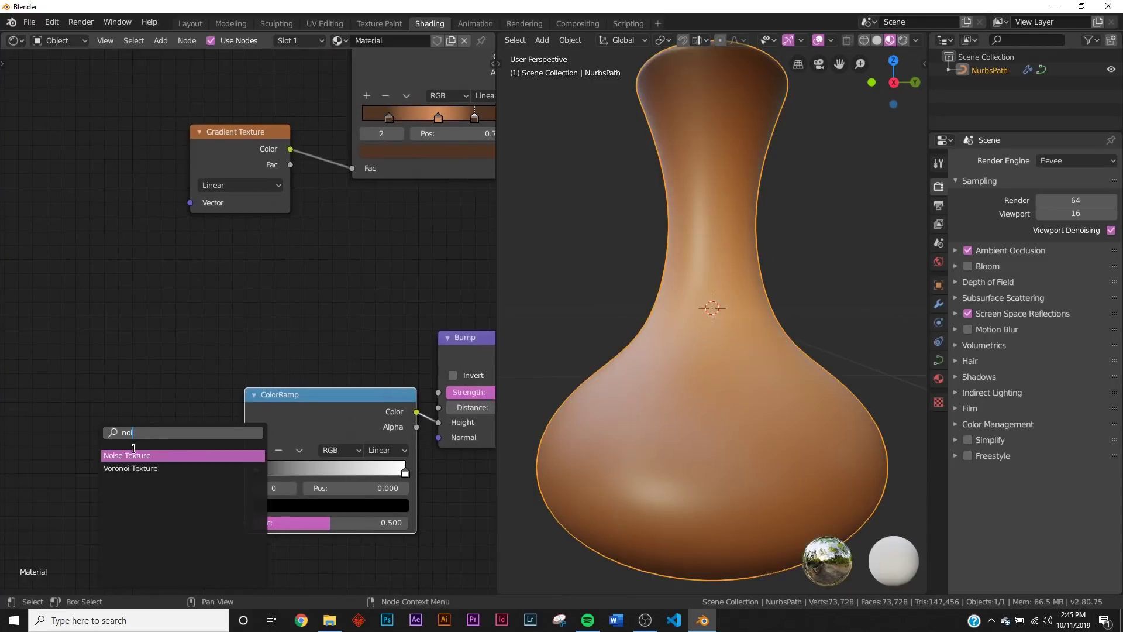
key("Return")
left_click(199, 485)
left_click_drag(194, 497, 244, 522)
Add Mapping and Texture Coordinate nodes to the Noise Texture and feed the Mapping node from the Object output
middle_click_drag(161, 477, 309, 417)
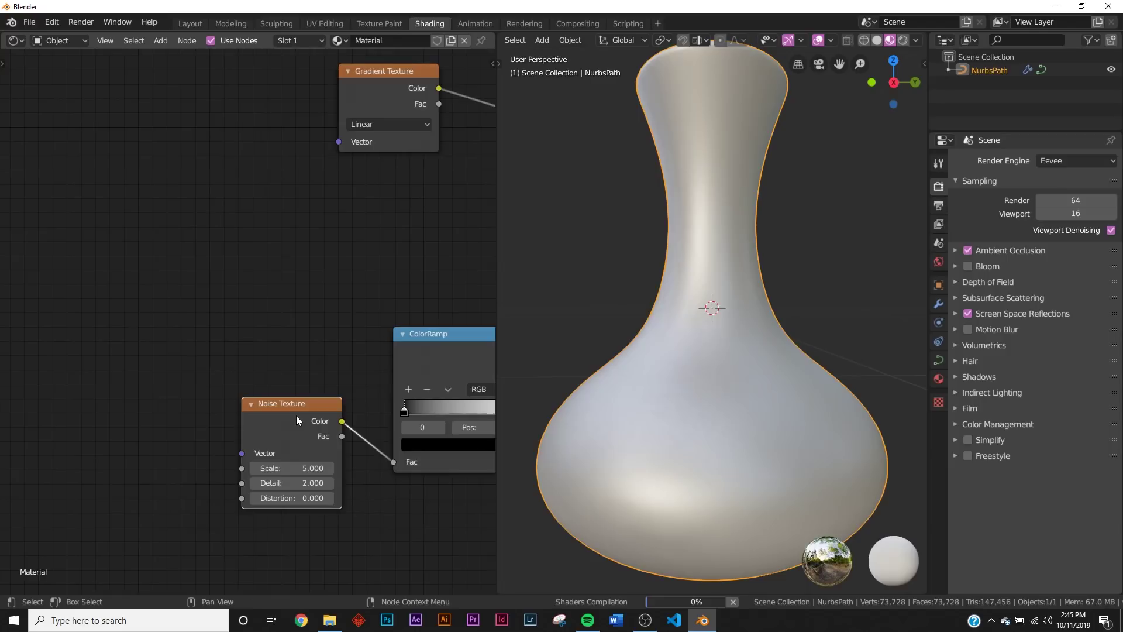
key("ctrl+t")
scroll(253, 320, "down", 2)
middle_click_drag(120, 389, 290, 343)
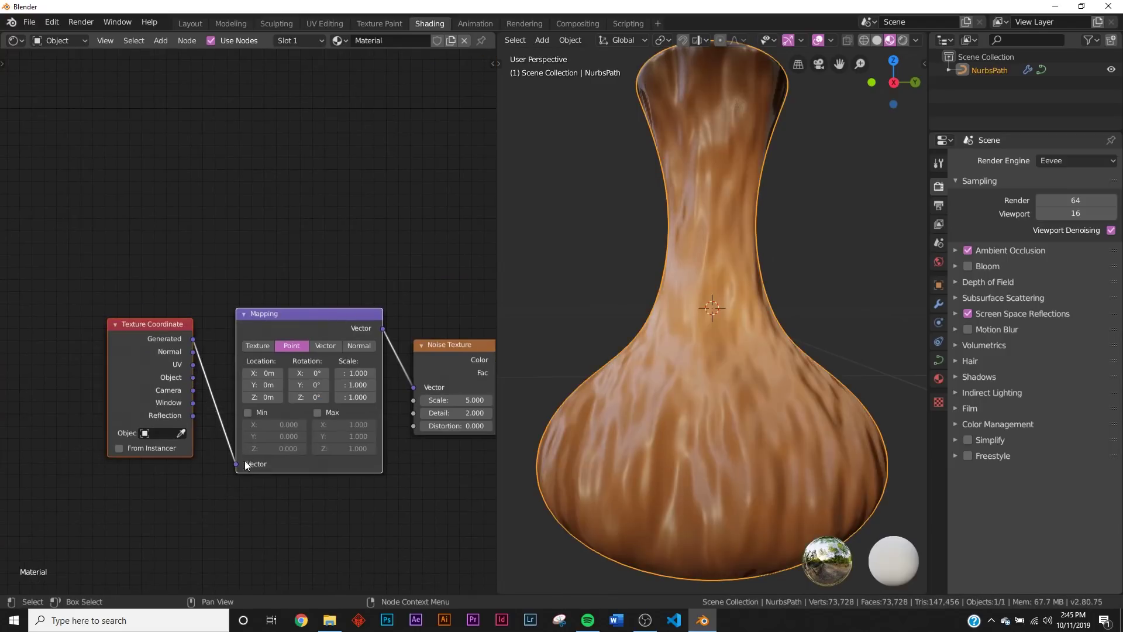
left_click_drag(192, 377, 237, 463)
Insert a Separate XYZ node between the Mapping and Noise Texture nodes and check the resulting bump pattern on the vase
middle_click_drag(417, 325, 249, 313)
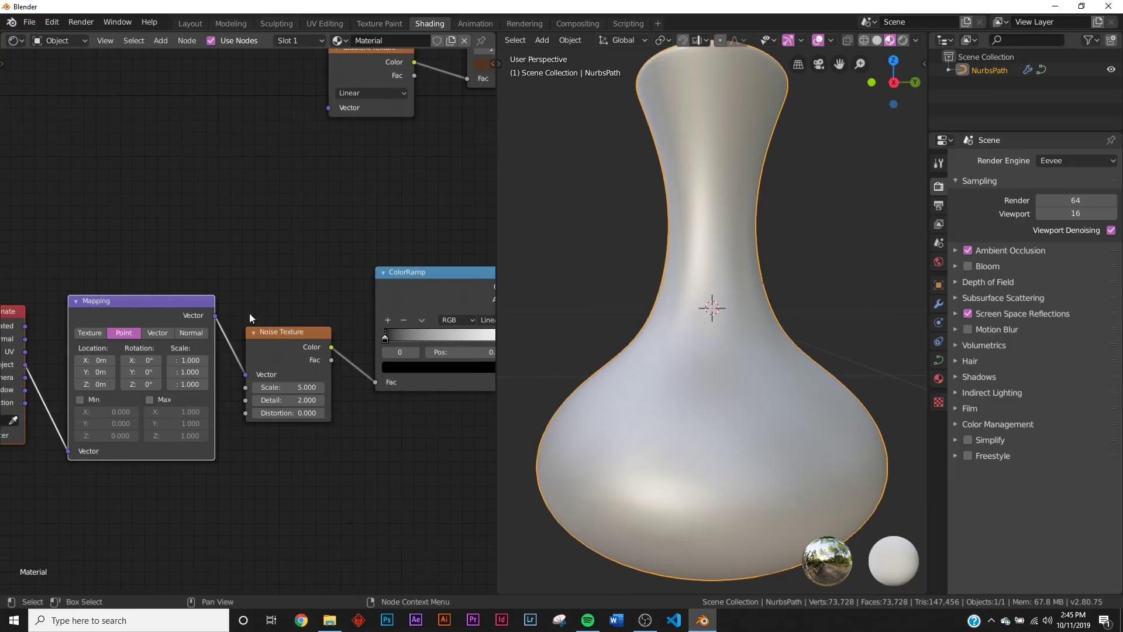
key("shift+a")
left_click(291, 276)
type("s")
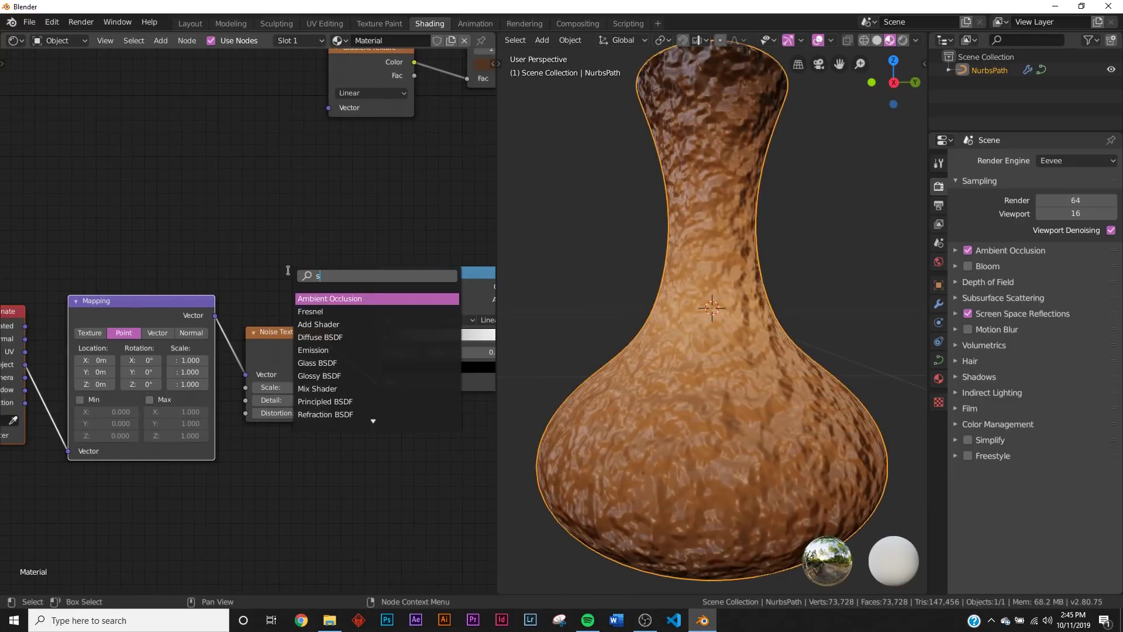
type("e")
left_click(320, 324)
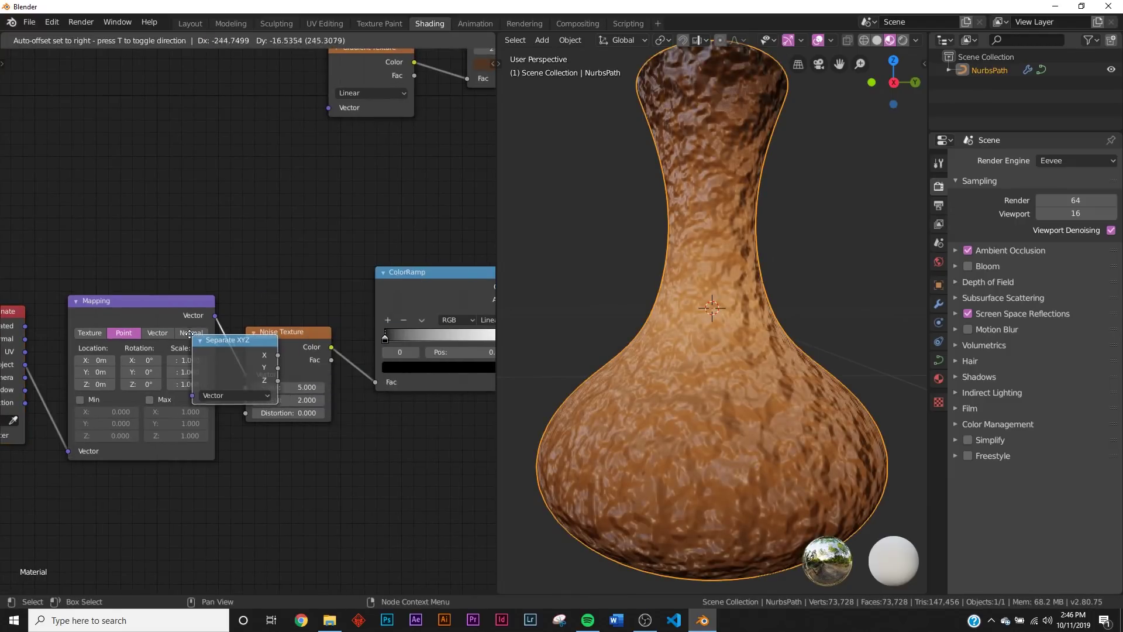
left_click(208, 374)
middle_click_drag(382, 355, 296, 347)
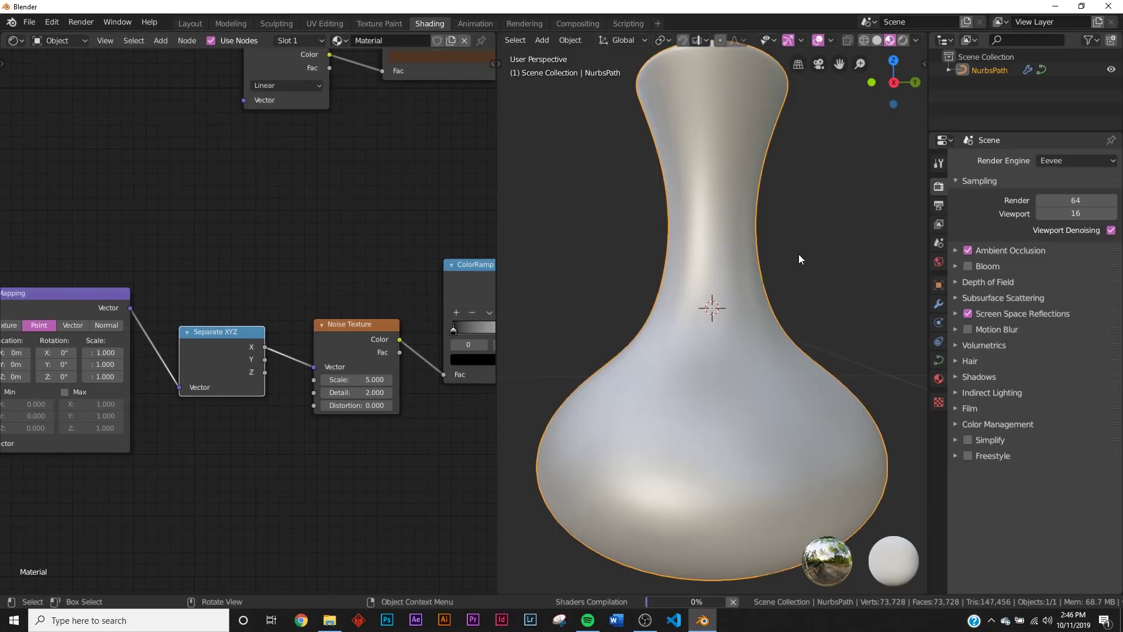
middle_click_drag(801, 261, 602, 283)
Lower the Bump node's Strength to about 0.145 and raise the Noise Texture's Detail to 16
middle_click_drag(403, 350, 216, 284)
middle_click_drag(456, 221, 376, 248)
scroll(376, 248, "up", 2)
left_click_drag(415, 215, 367, 215)
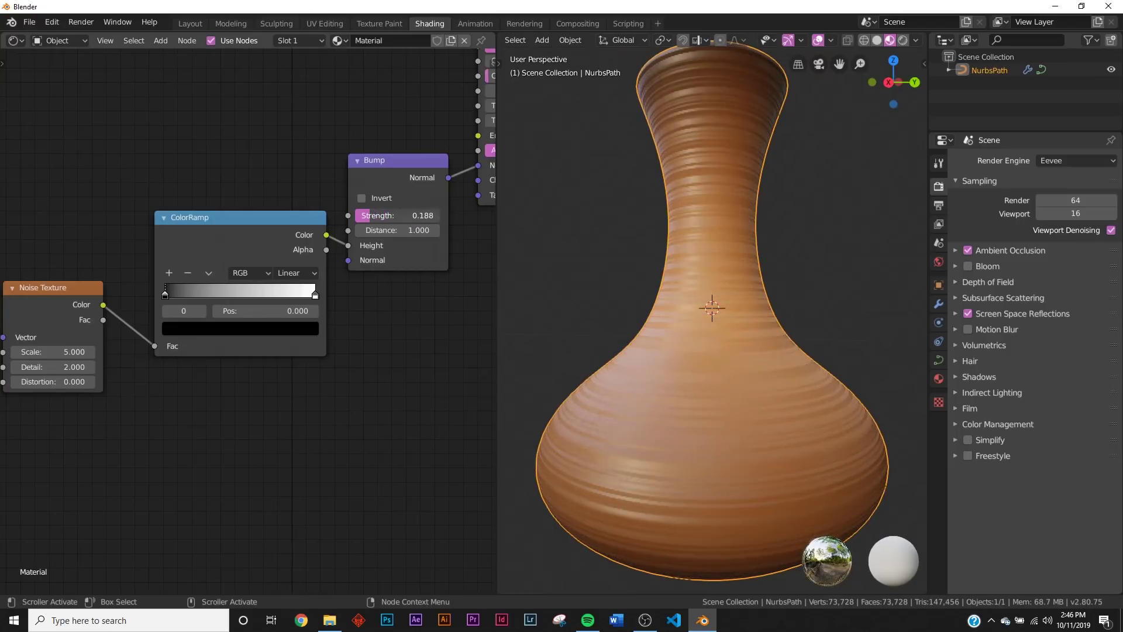
mouse_move(753, 286)
middle_mouse_down()
mouse_move(750, 381)
mouse_move(753, 293)
middle_mouse_up()
scroll(755, 293, "up", 2)
scroll(755, 297, "up", 1)
scroll(755, 297, "down", 3)
left_click_drag(67, 367, 93, 367)
left_click_drag(398, 216, 362, 216)
middle_click_drag(762, 285, 763, 318)
Add another ColorRamp node between the colour ramp and the bump ramp, left of the Principled BSDF
scroll(301, 321, "down", 4)
middle_click_drag(364, 200, 322, 376)
key("shift+a")
left_click(311, 284)
type("color ramp")
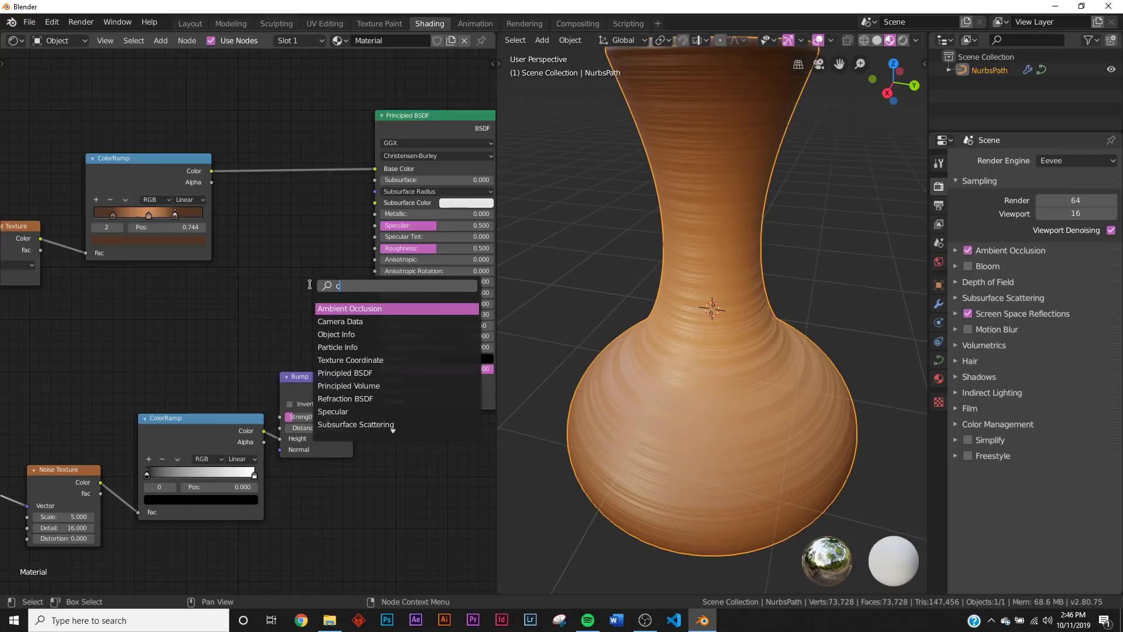
key("Return")
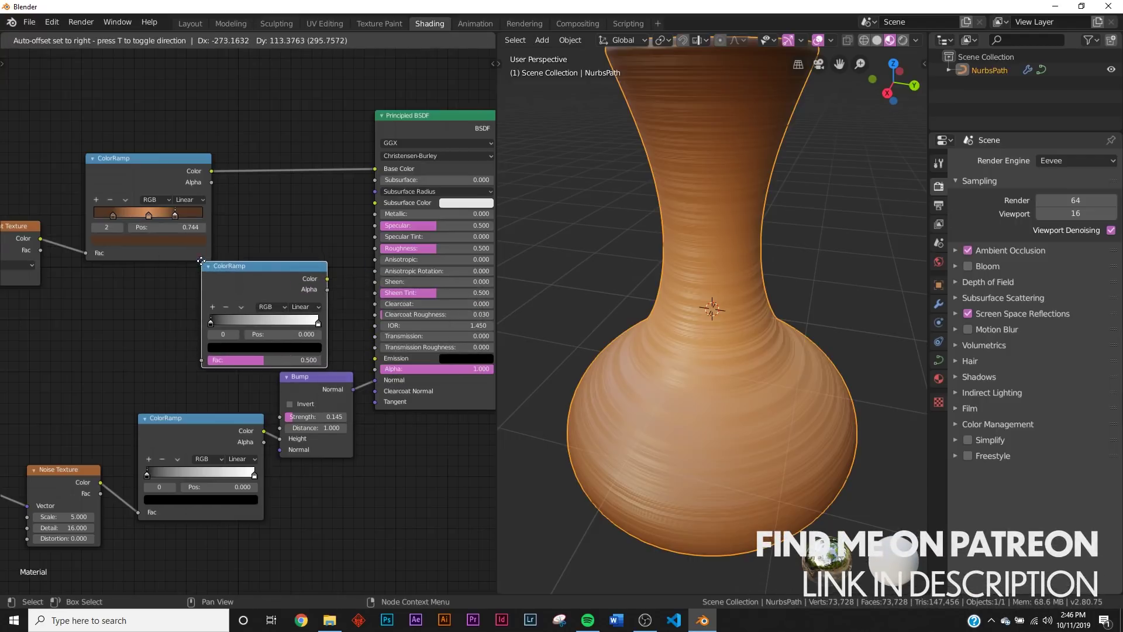
left_click(201, 261)
left_click(314, 286)
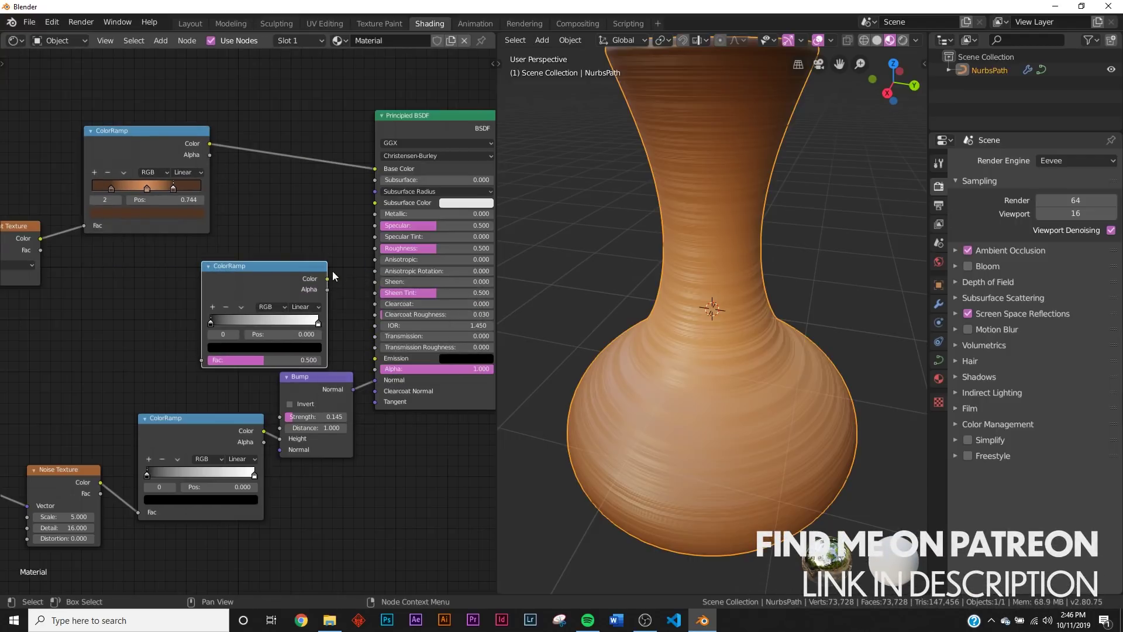
Connect the new ColorRamp's Color output to the Principled BSDF Roughness and feed its Fac from the Noise Texture's Color output
left_click_drag(373, 248, 374, 248)
left_click_drag(100, 482, 200, 360)
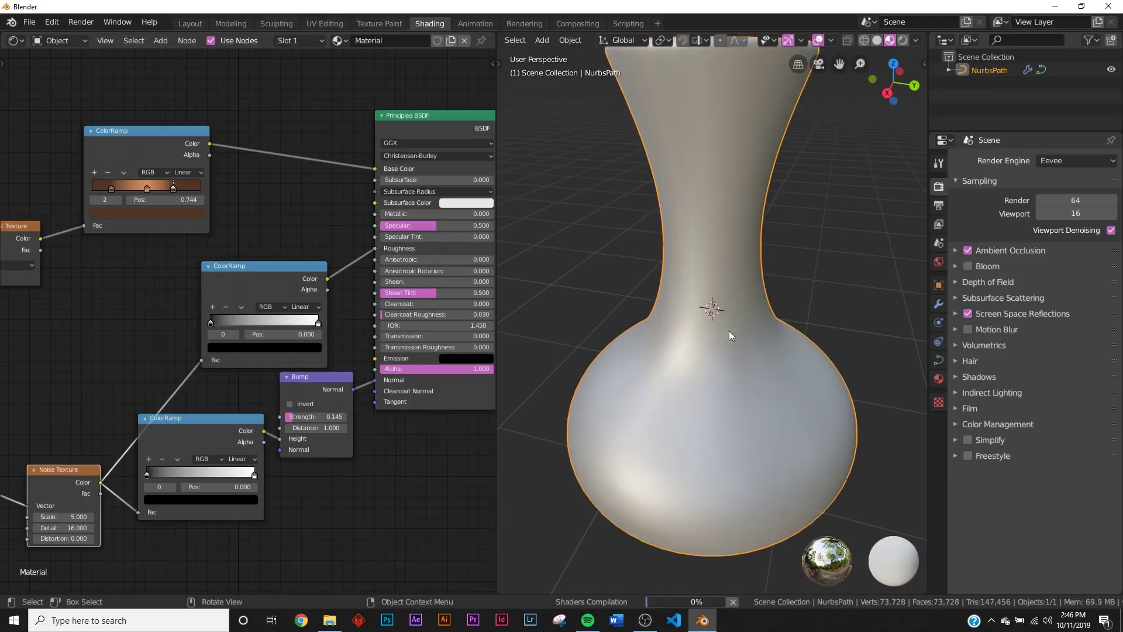
middle_click_drag(759, 321, 774, 270)
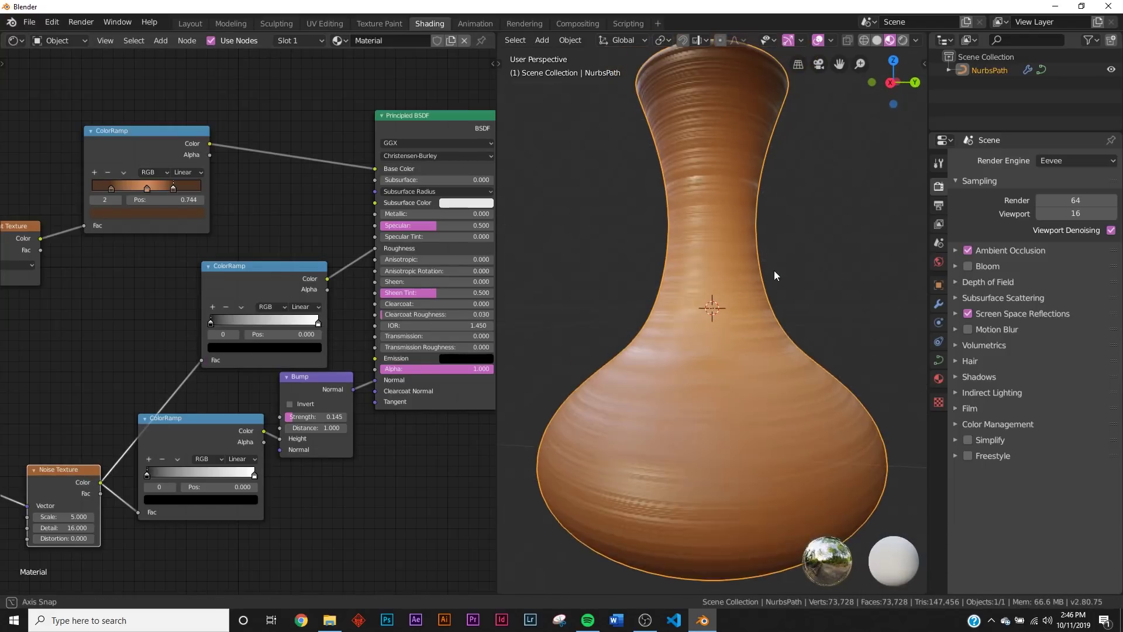
Move the roughness ColorRamp's black and white stops inward toward the middle of the gradient
left_click_drag(210, 323, 241, 323)
left_click_drag(319, 322, 282, 322)
mouse_move(585, 403)
middle_mouse_down()
mouse_move(662, 373)
mouse_move(598, 414)
mouse_move(621, 333)
mouse_move(690, 358)
mouse_move(675, 408)
mouse_move(614, 377)
middle_mouse_up()
Switch to the Layout workspace and raise the vase 2.26 m along Z
left_click(190, 23)
scroll(533, 356, "down", 5)
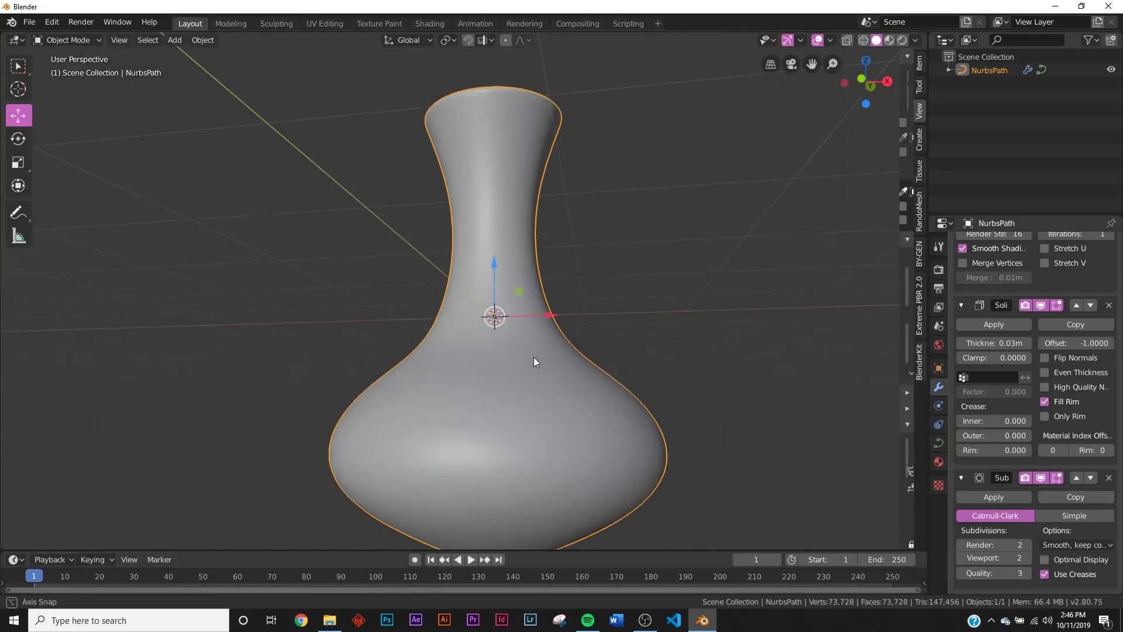
left_click_drag(471, 240, 474, 158)
Add a cube and position it directly beneath the vase as a pedestal touching its base
key("shift+a")
mouse_move(608, 233)
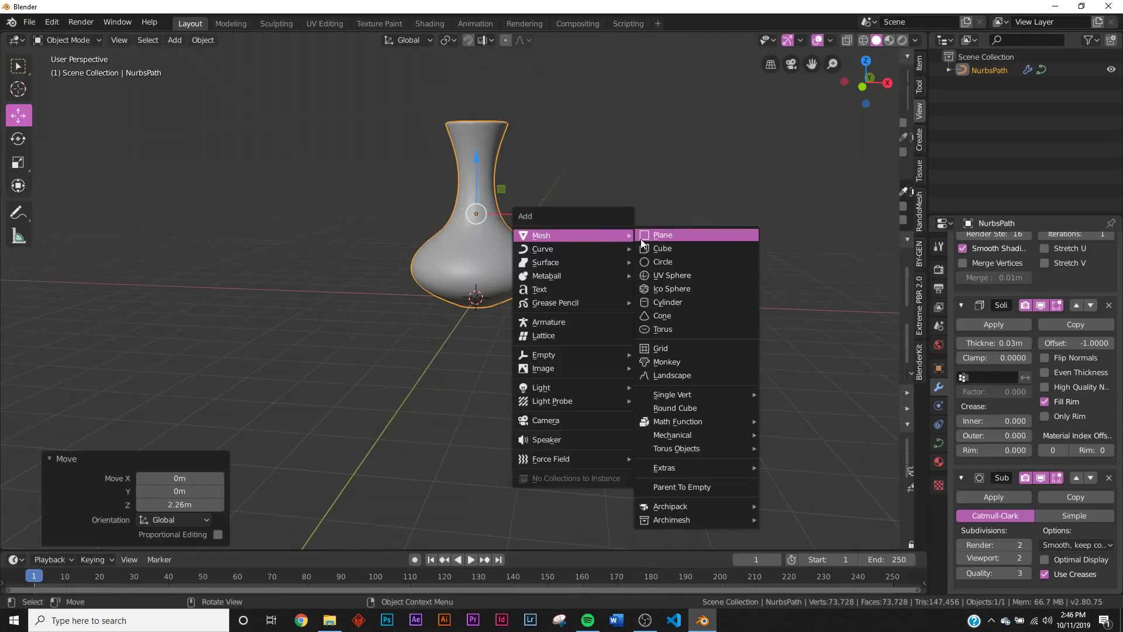
left_click(655, 248)
scroll(501, 234, "up", 3)
left_click_drag(482, 251, 477, 312)
scroll(477, 312, "up", 4)
left_click_drag(496, 418, 501, 392)
middle_click_drag(541, 331, 542, 350)
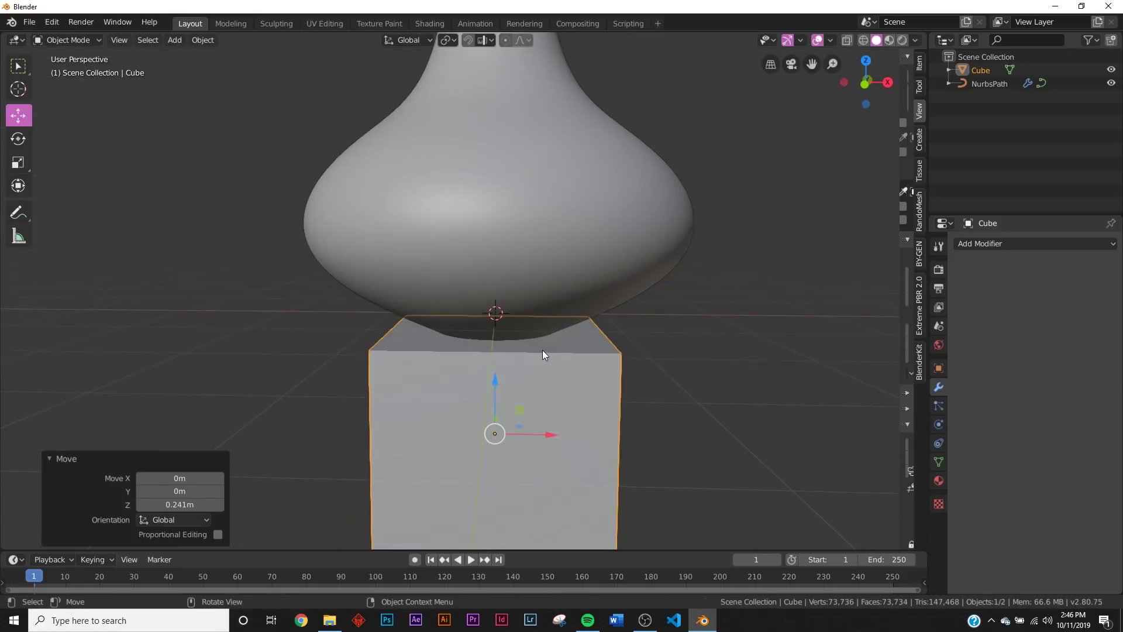
Add a camera aligned to the front view and shift it about 0.19 m in X and 1.39 m in Z
key("grave")
left_click(469, 304)
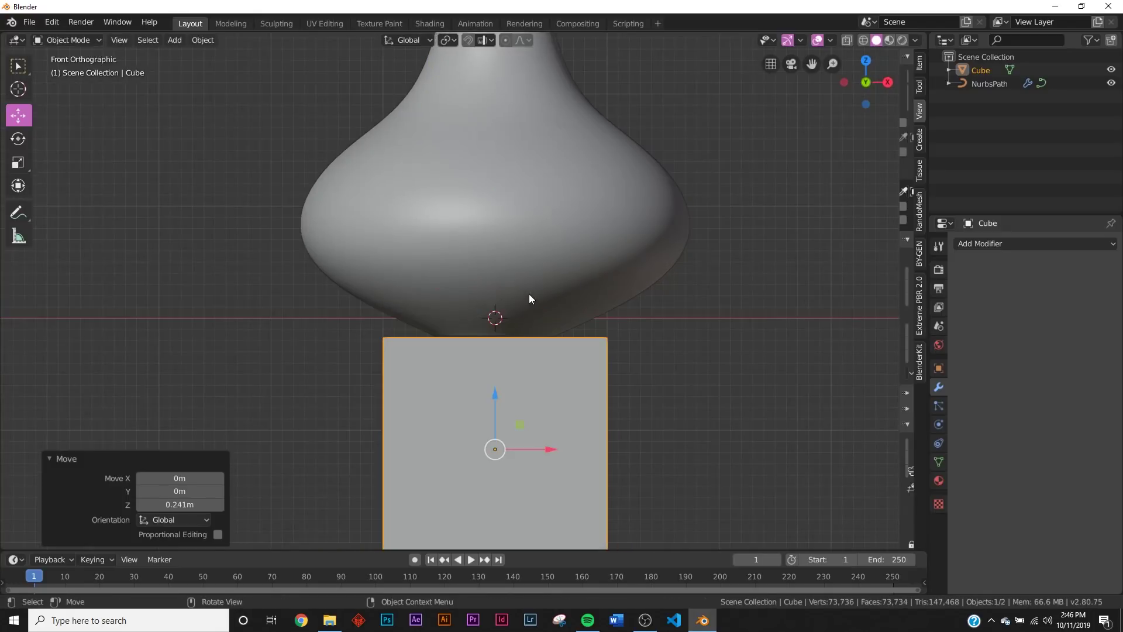
scroll(530, 293, "down", 4)
key("shift+a")
left_click(506, 447)
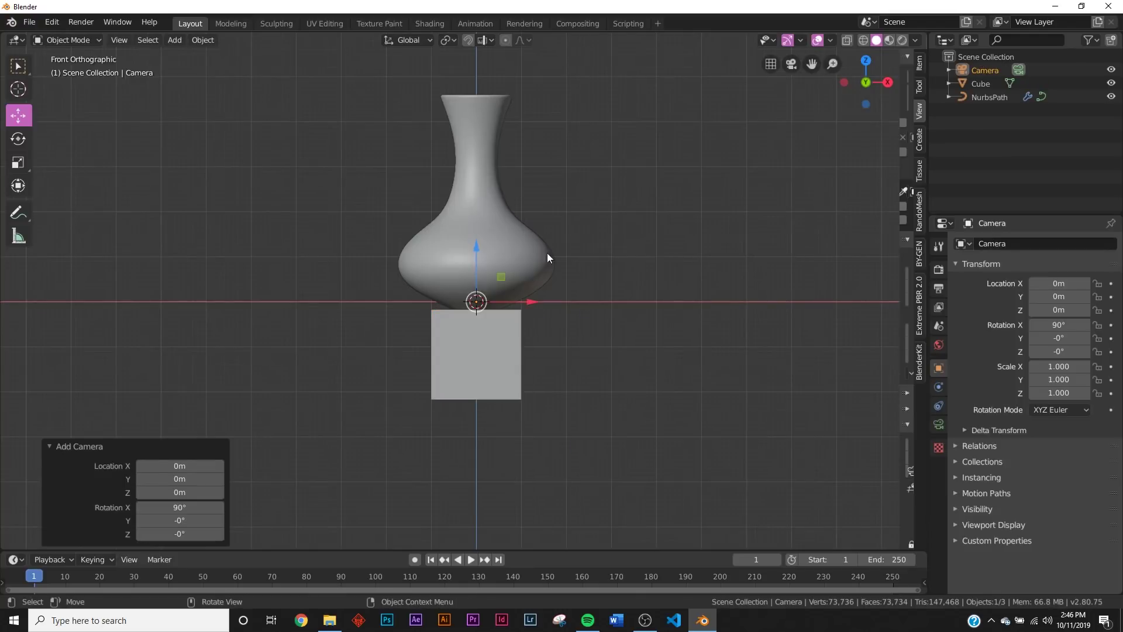
key("ctrl+alt+KP_0")
key("g")
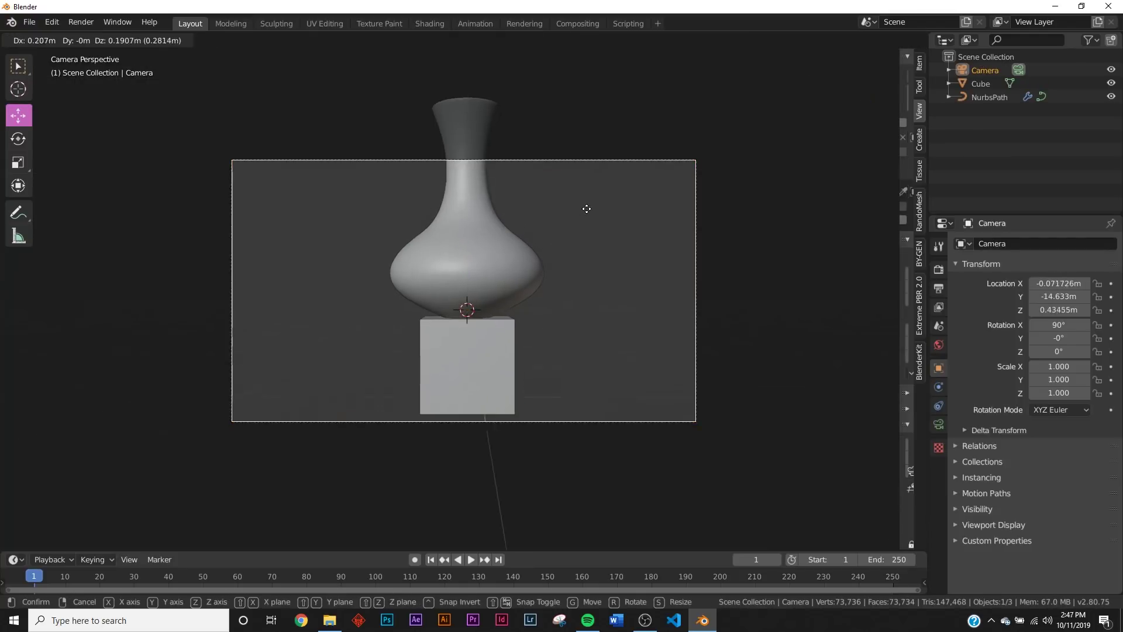
left_click(583, 82)
Set the camera's focal length to 85 mm
left_click(980, 73)
left_click(938, 423)
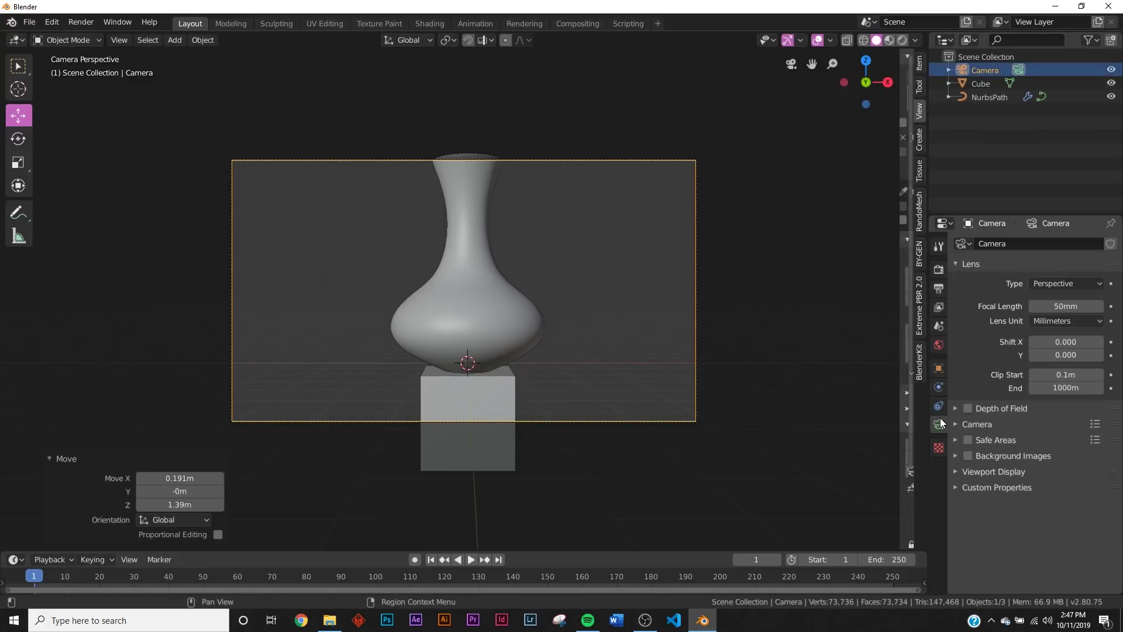
left_click(1063, 301)
type("85")
key("Return")
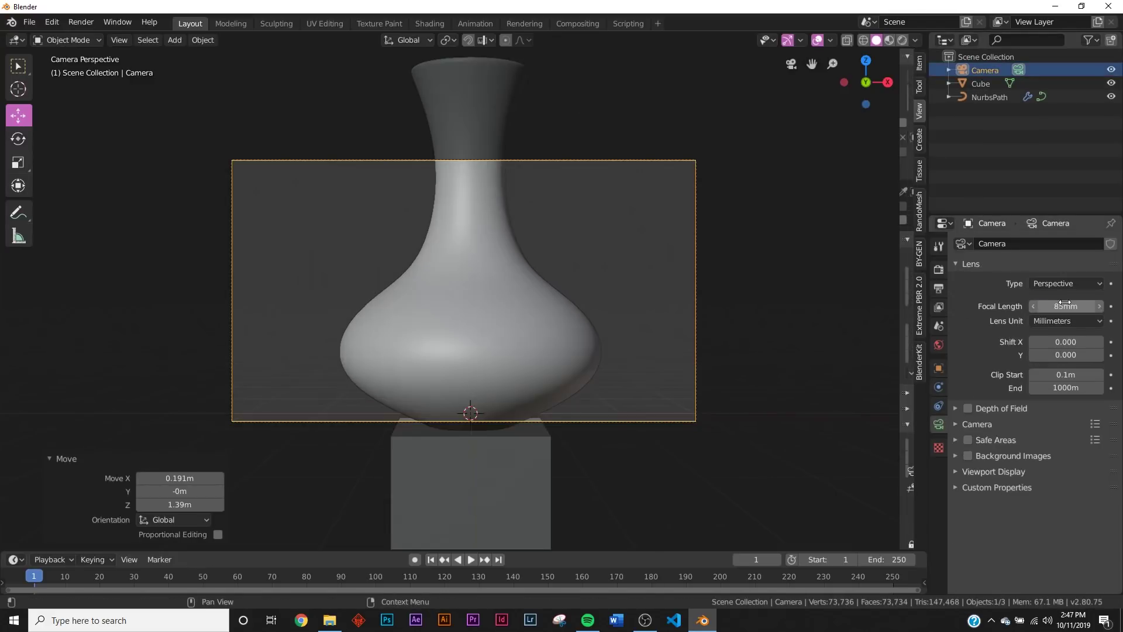
Move the camera back along its local Z axis and raise it about 0.3 m to frame the whole vase
key("g")
key("z")
key("z")
left_click(659, 188)
key("g")
left_click(549, 300)
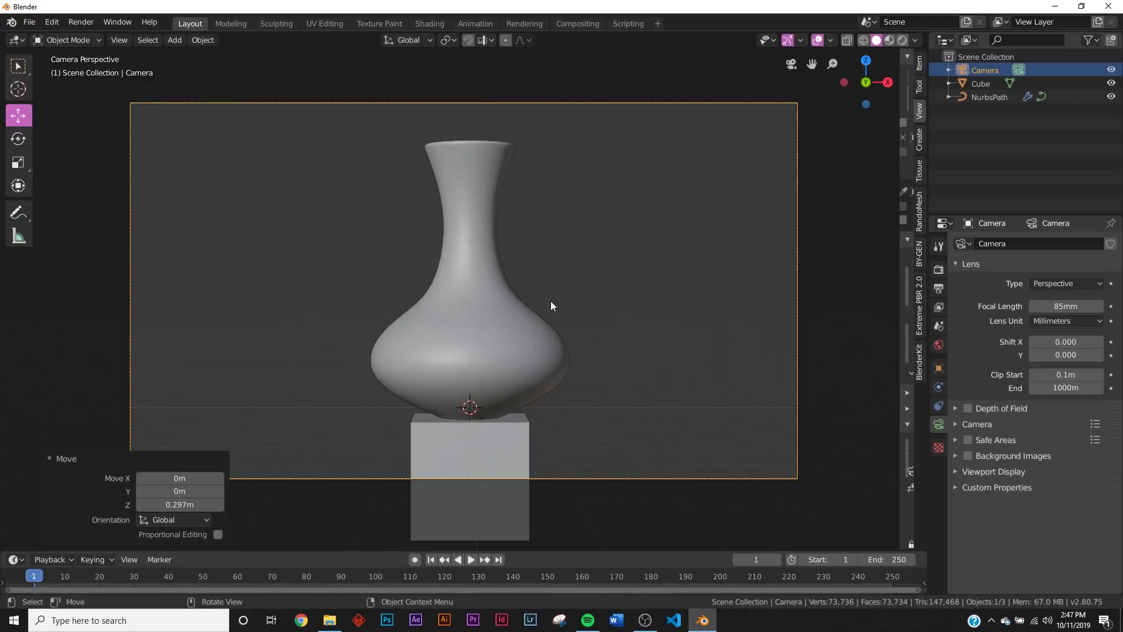
Add a plane rotated 90° about X and move it about 4.63 m along Y behind the vase
key("shift+a")
mouse_move(535, 117)
left_click(610, 112)
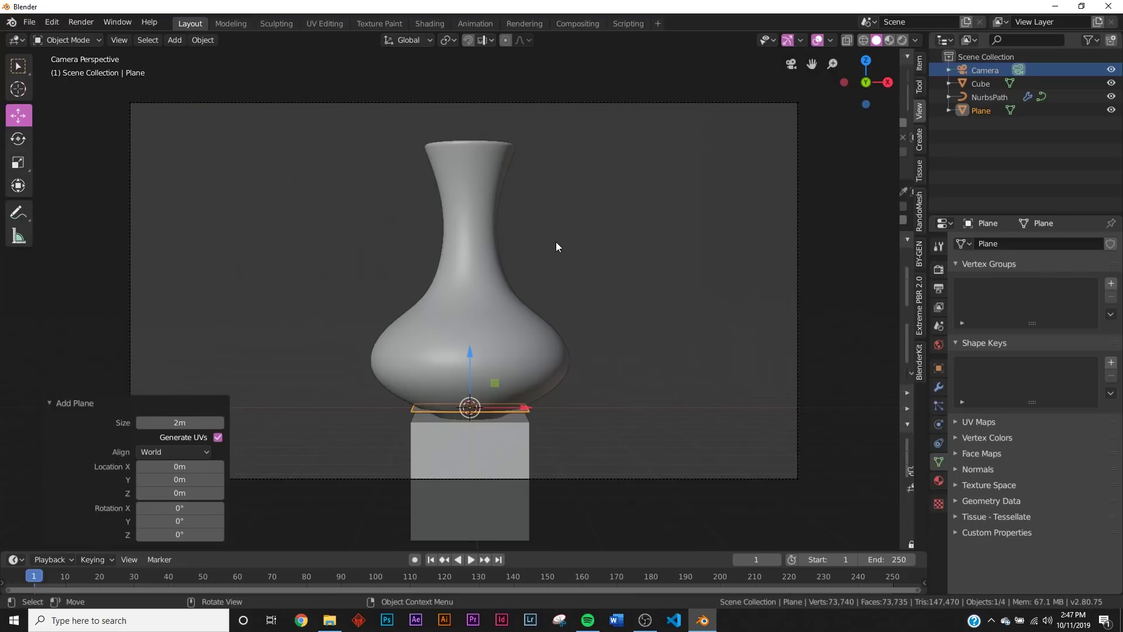
type("rx90")
key("Return")
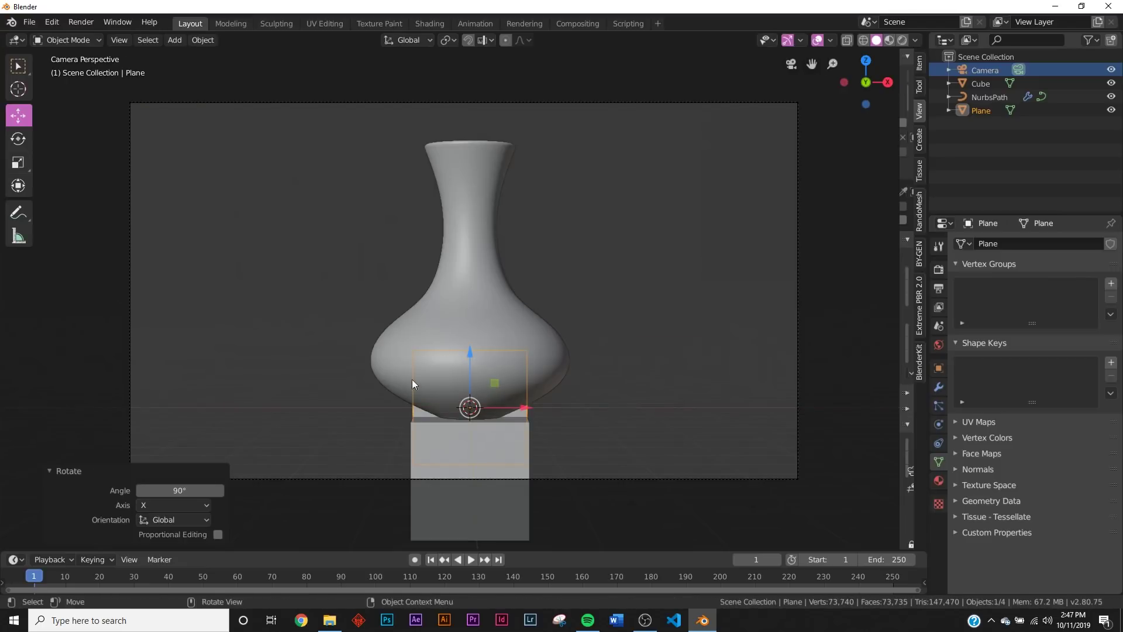
key("KP_0")
left_click_drag(401, 333, 294, 340)
key("KP_0")
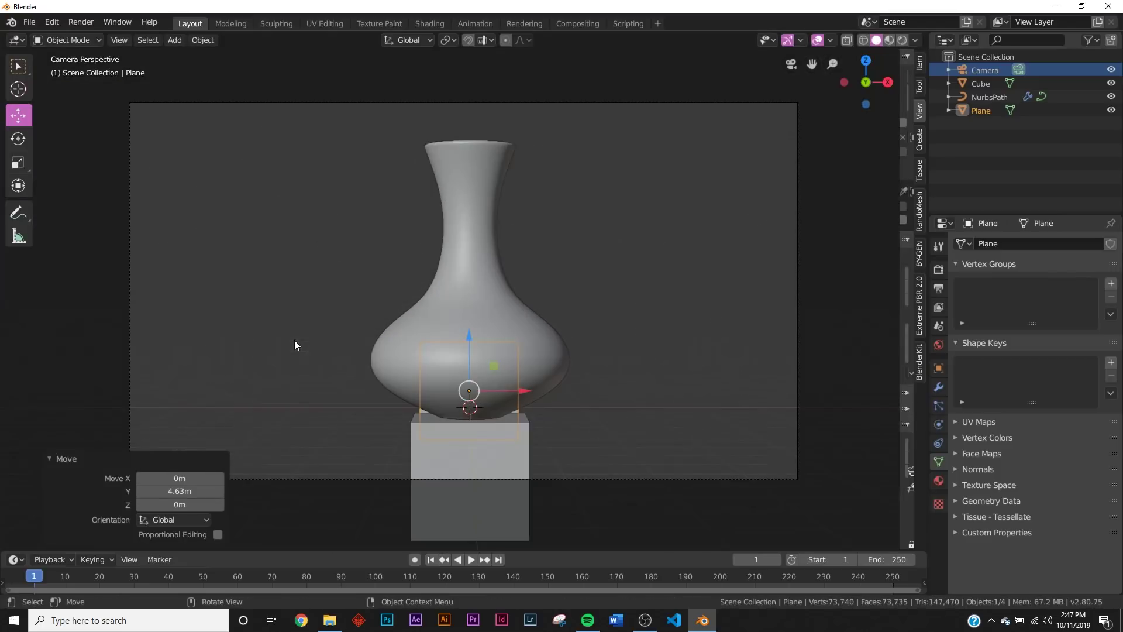
Raise and enlarge the backdrop plane, moving it another 6.01 m along Y and scaling it by a final 1.15 to fill the camera frame
left_click_drag(471, 334, 470, 220)
key("s")
left_click(411, 303)
middle_click_drag(605, 294, 763, 337)
left_click_drag(321, 308, 184, 342)
key("KP_0")
key("s")
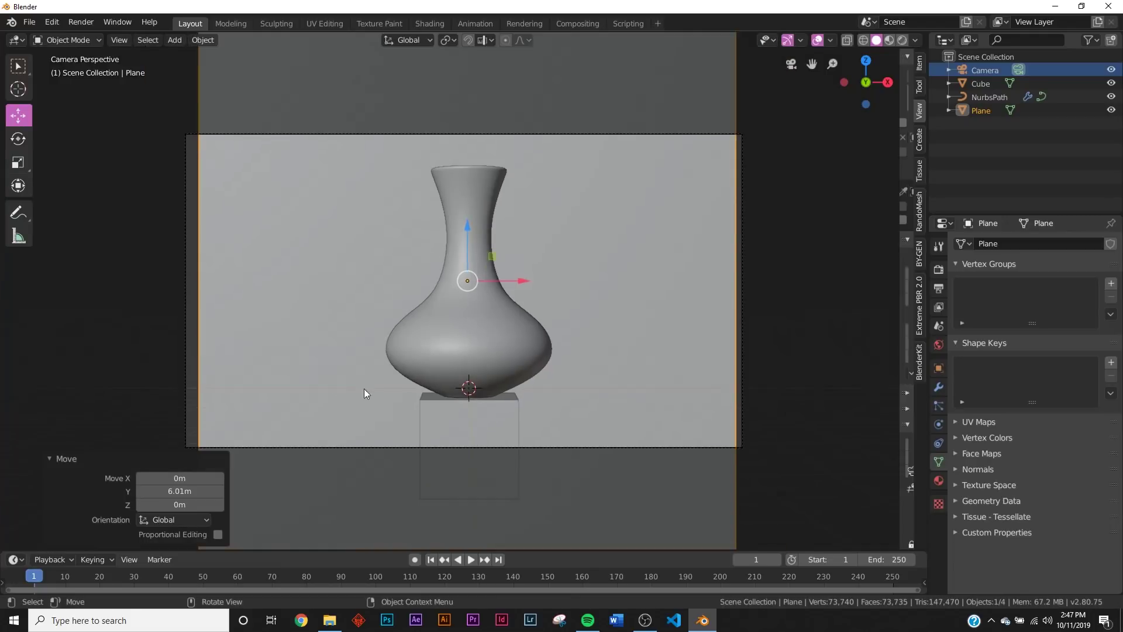
left_click(562, 360)
key("Home")
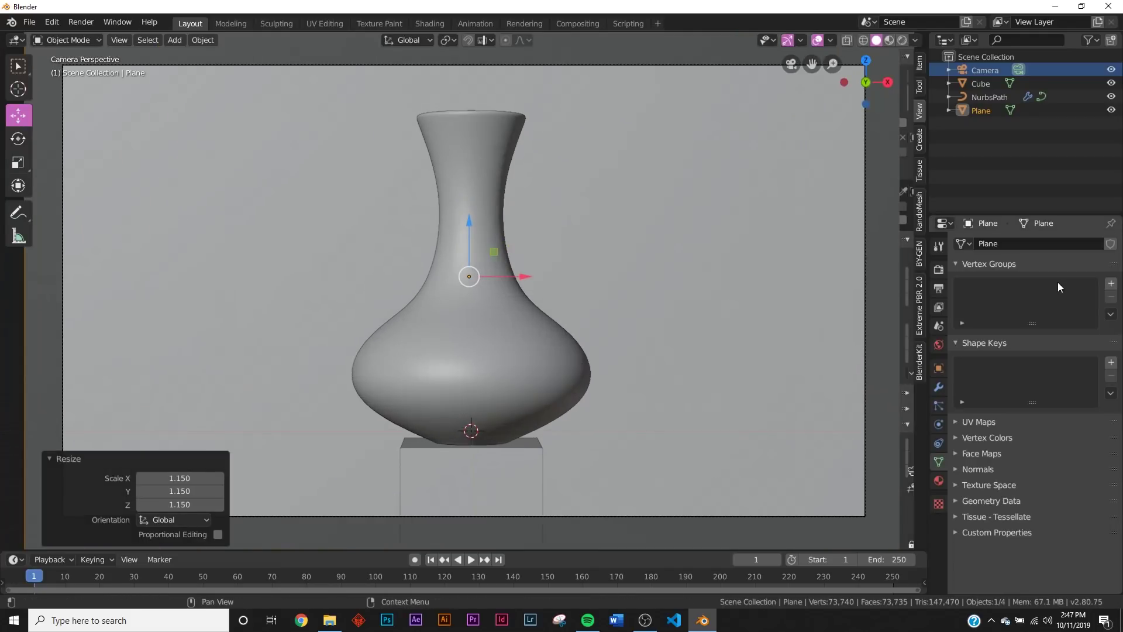
Change the render engine to Cycles
left_click(938, 269)
left_click(1073, 244)
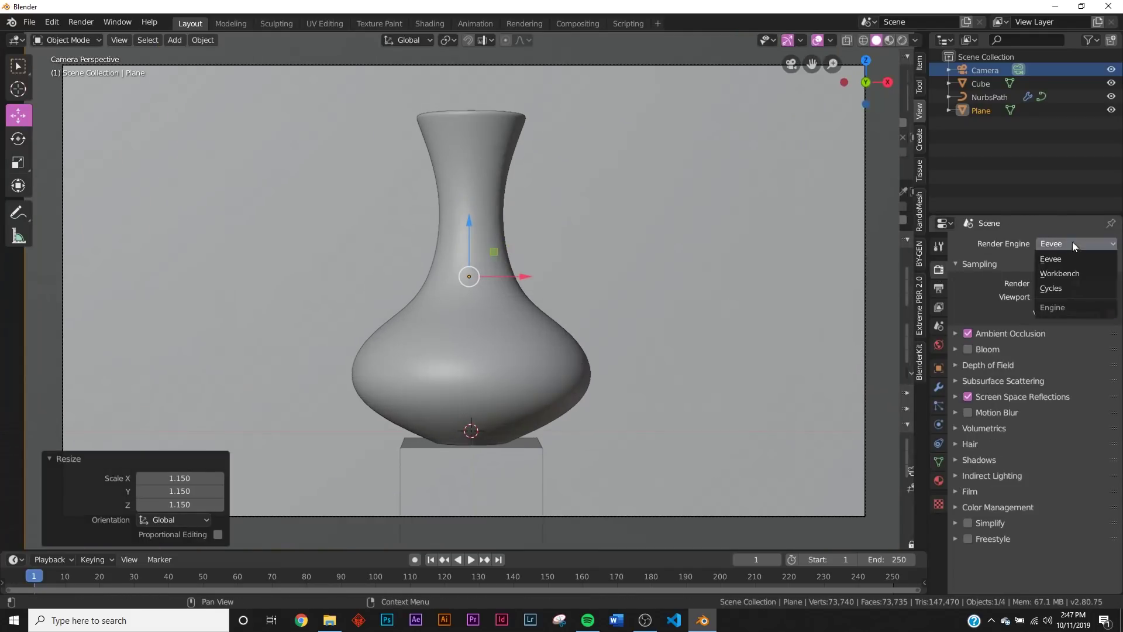
left_click(1060, 286)
Add an area light, raise it above the vase along Z and scale it up by about 9.05
middle_click_drag(503, 320, 530, 328)
key("shift+a")
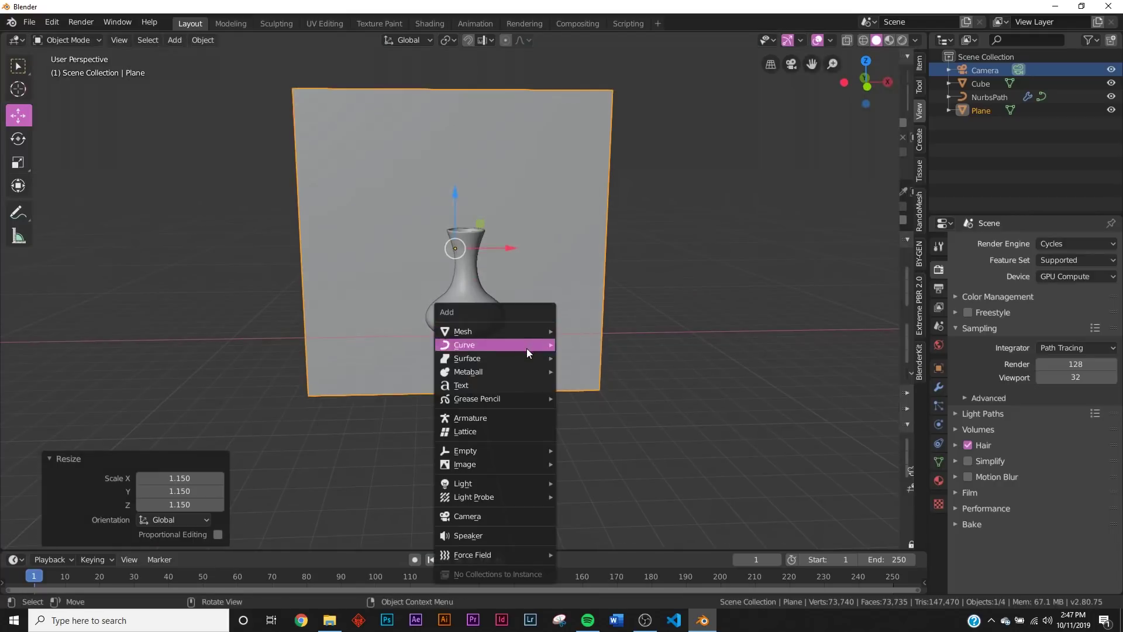
mouse_move(490, 481)
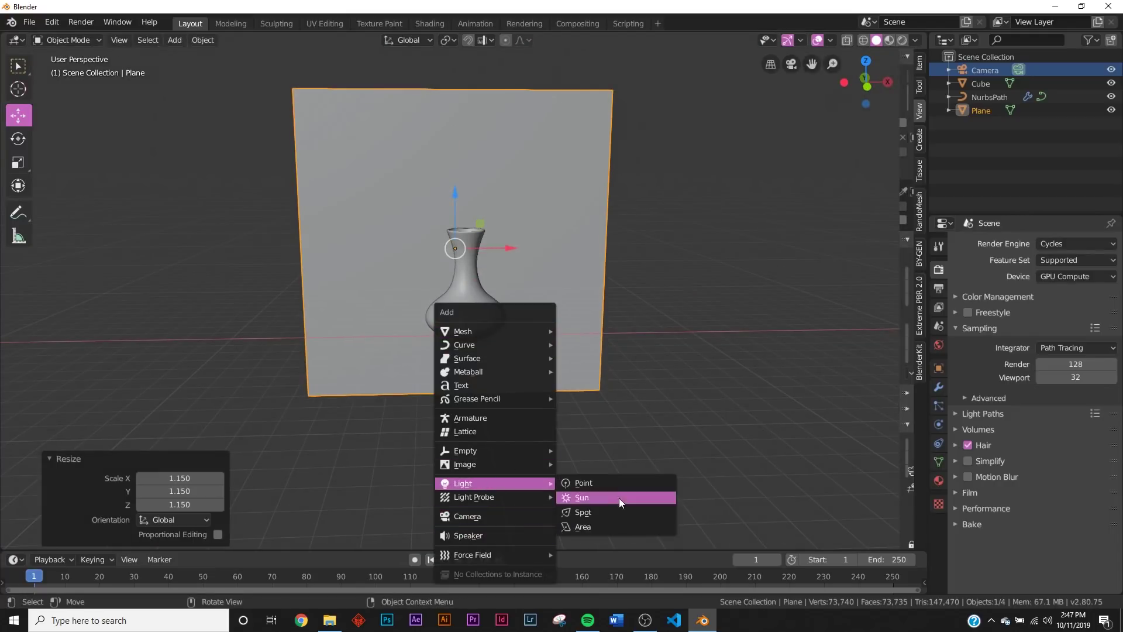
left_click(623, 525)
key("g")
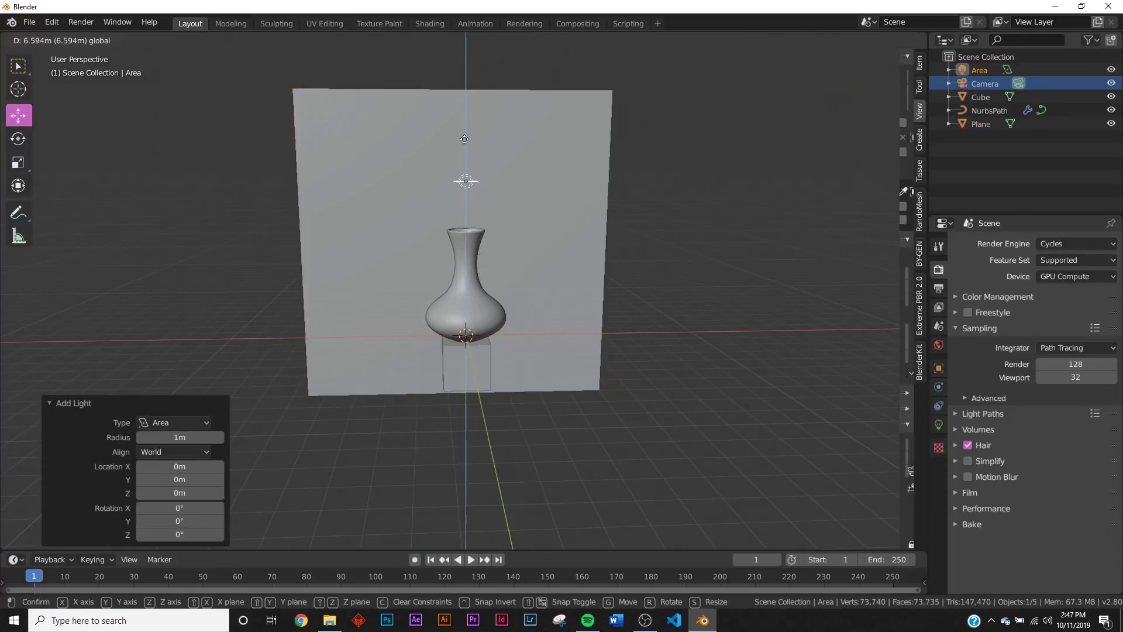
left_click(464, 134)
key("s")
left_click(519, 249)
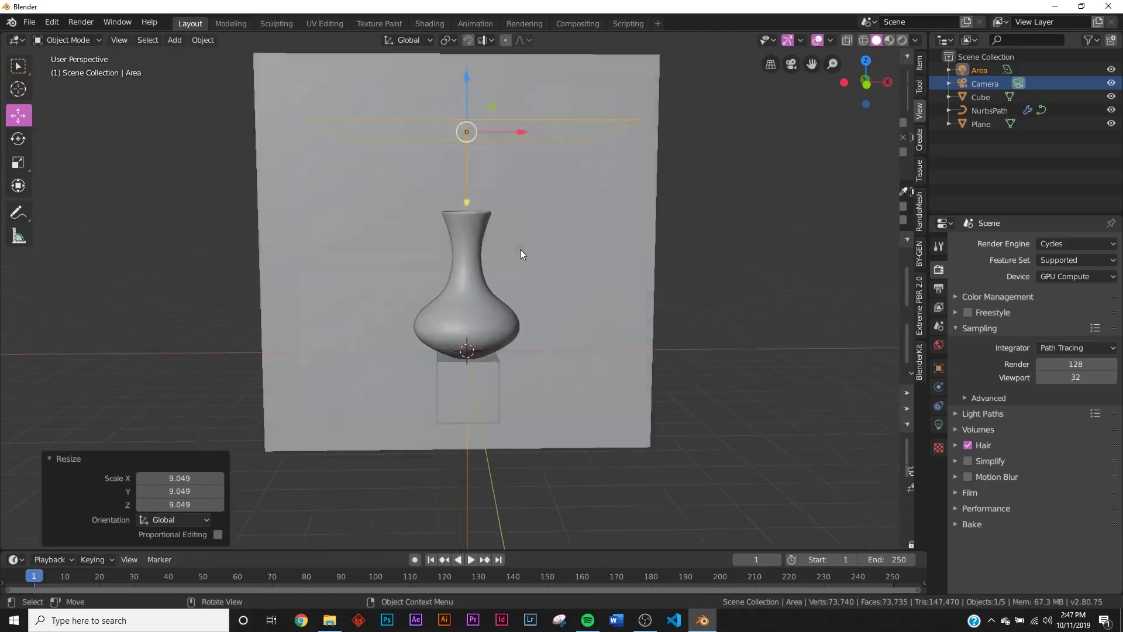
Show the camera view in Rendered shading and darken the world background colour to black
key("KP_0")
scroll(521, 249, "up", 2)
key("z")
left_click(570, 231)
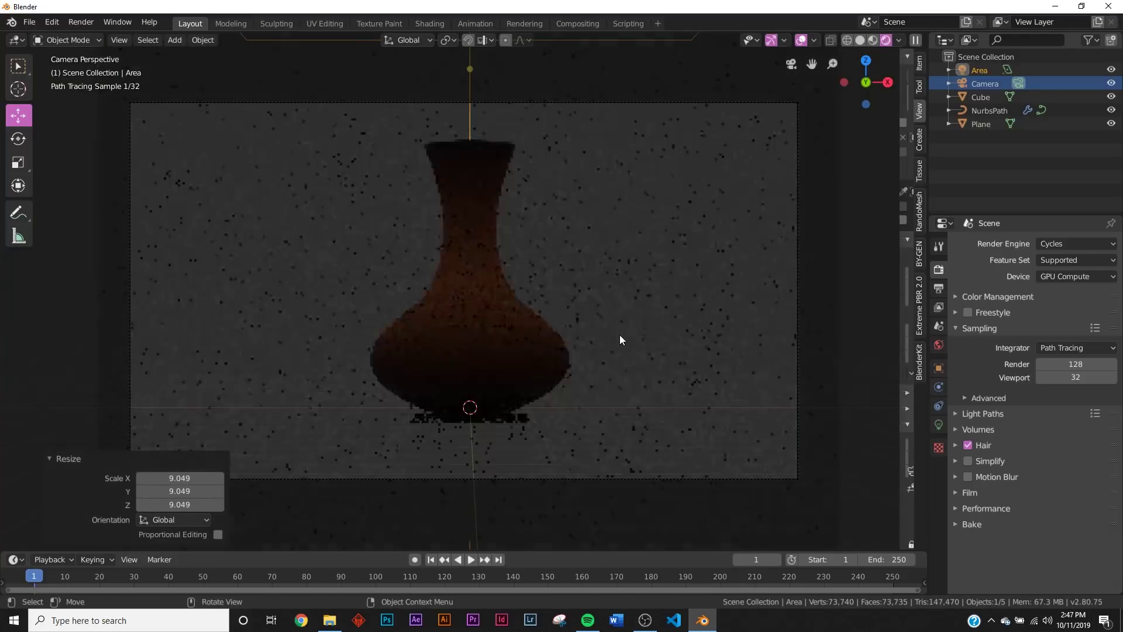
left_click(939, 344)
left_click(1080, 323)
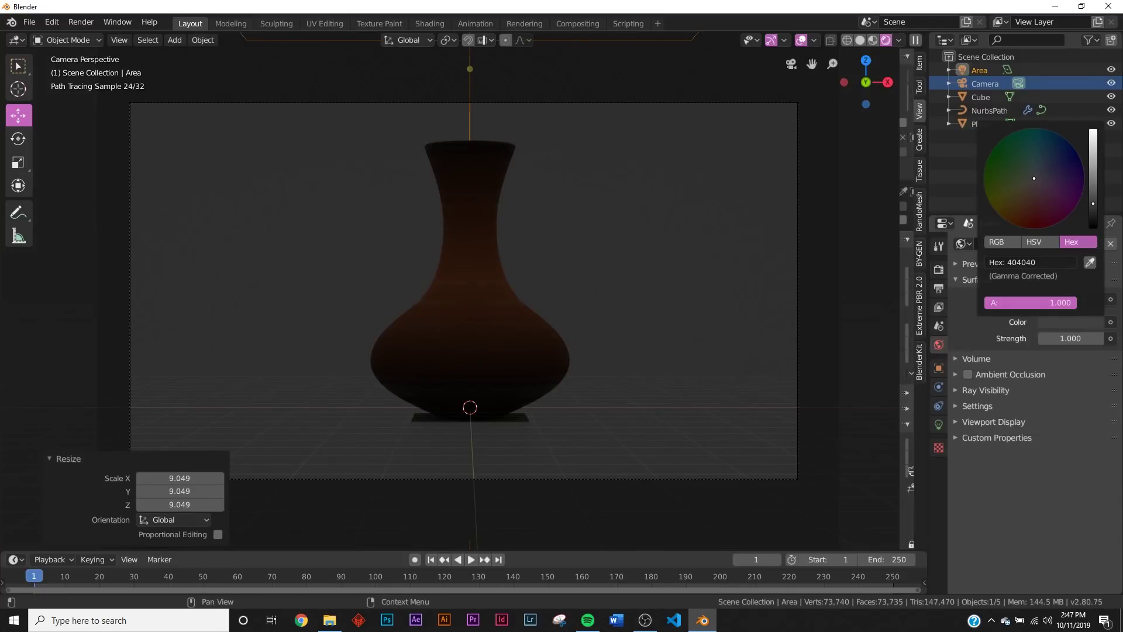
left_click_drag(1093, 203, 1092, 228)
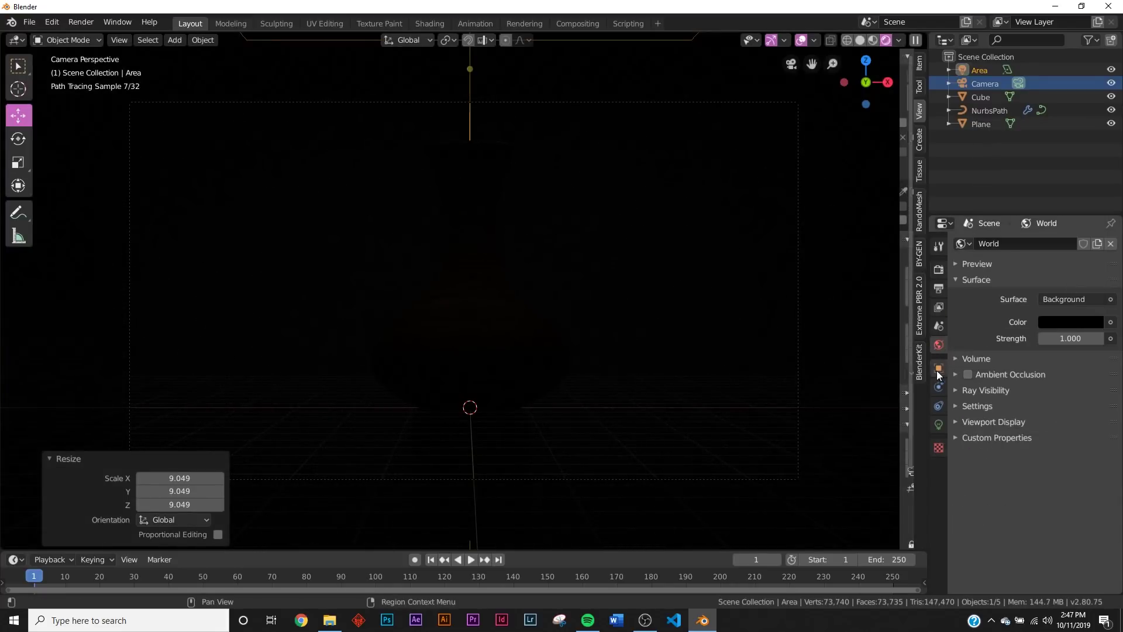
Set the overhead area light's power to 300 W
left_click(938, 424)
left_click(1056, 331)
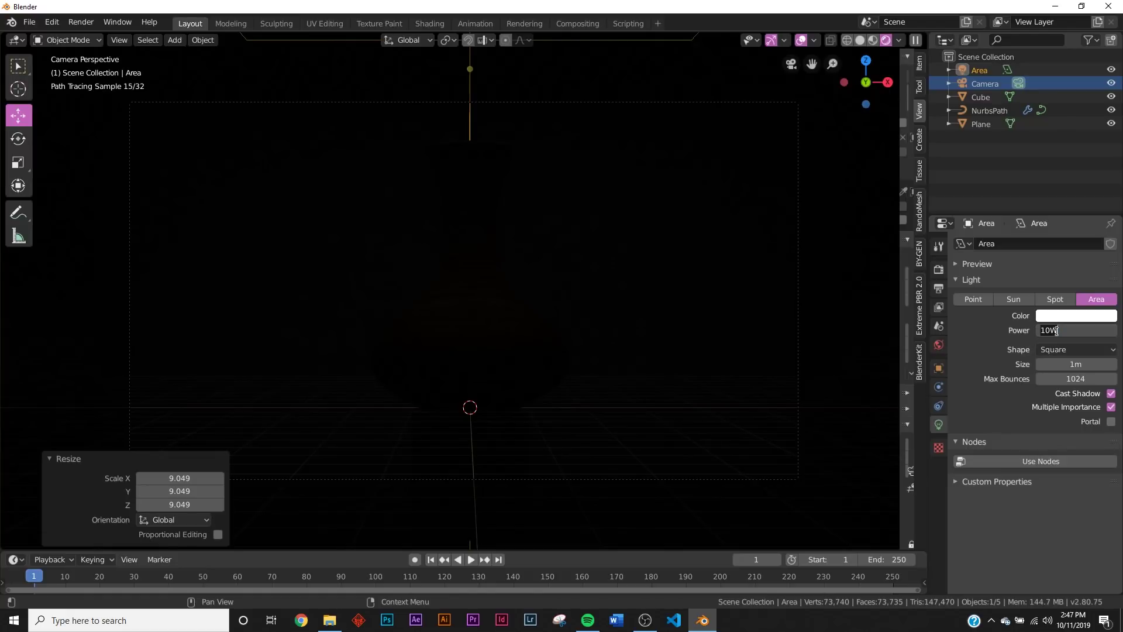
type("300")
key("Return")
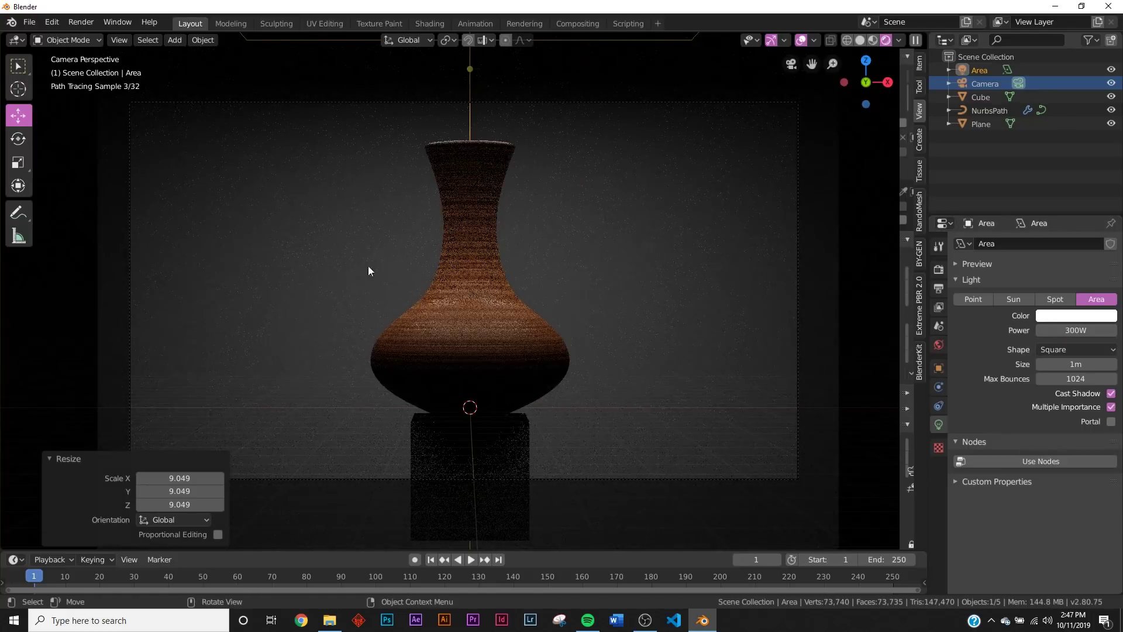
Return to Solid shading, add a second area light, and place it beside the vase, raised and about 5.66 m along X
key("z")
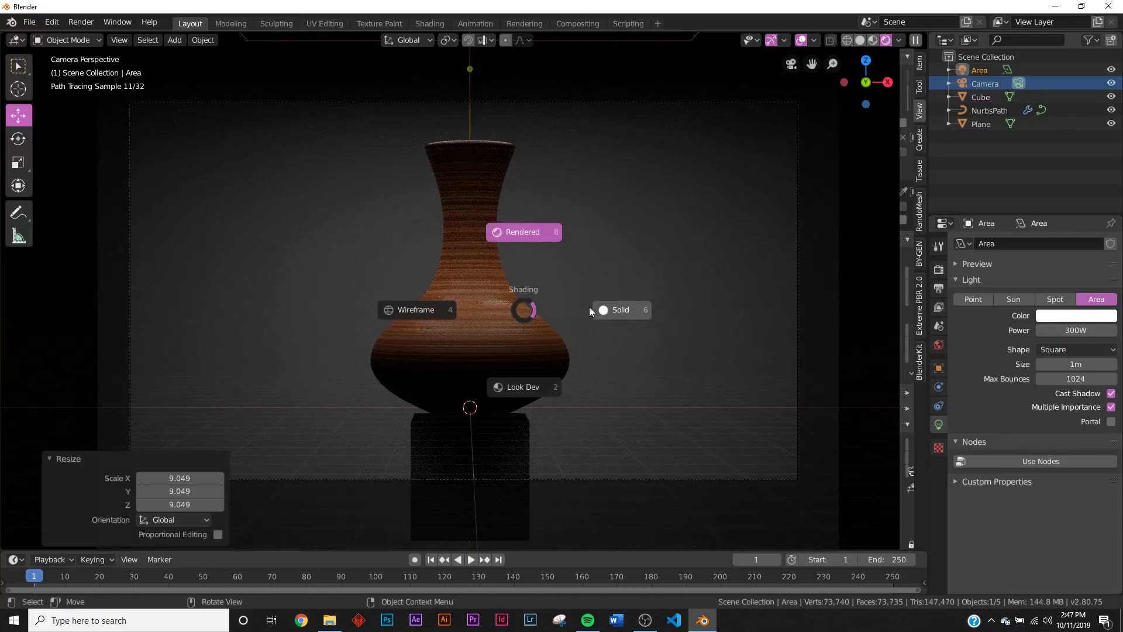
left_click(595, 308)
key("shift+a")
mouse_move(588, 266)
left_click(613, 306)
middle_click_drag(582, 255, 579, 309)
left_click_drag(466, 285, 466, 233)
left_click_drag(520, 278, 652, 278)
middle_click_drag(652, 281, 521, 293)
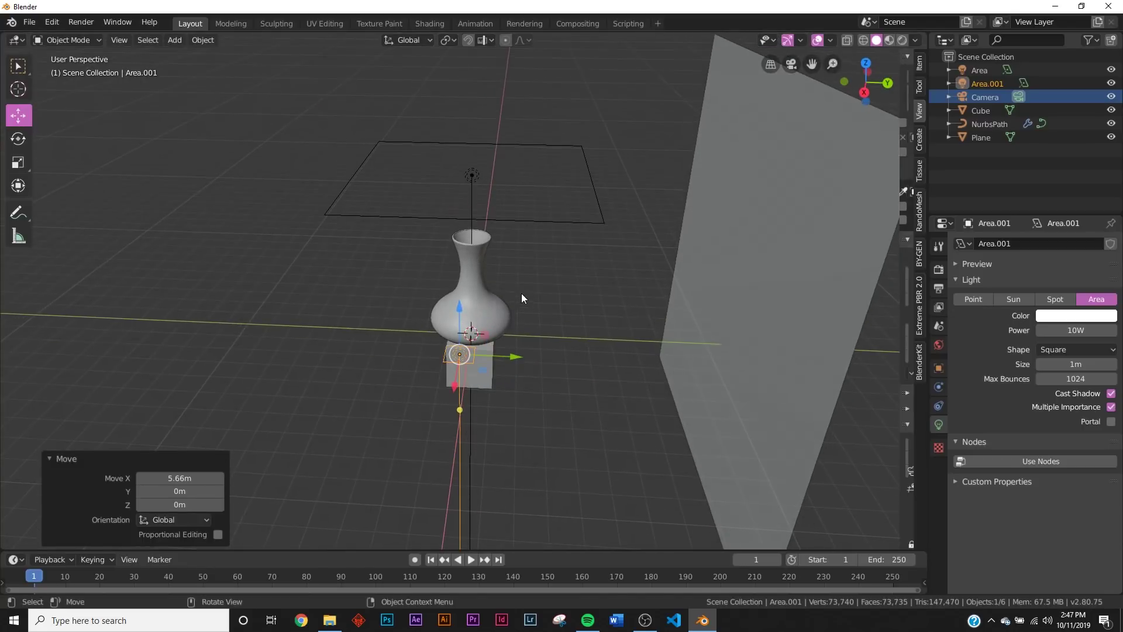
Rotate the second area light to face the vase and scale it up by 4.47
key("r")
key("y")
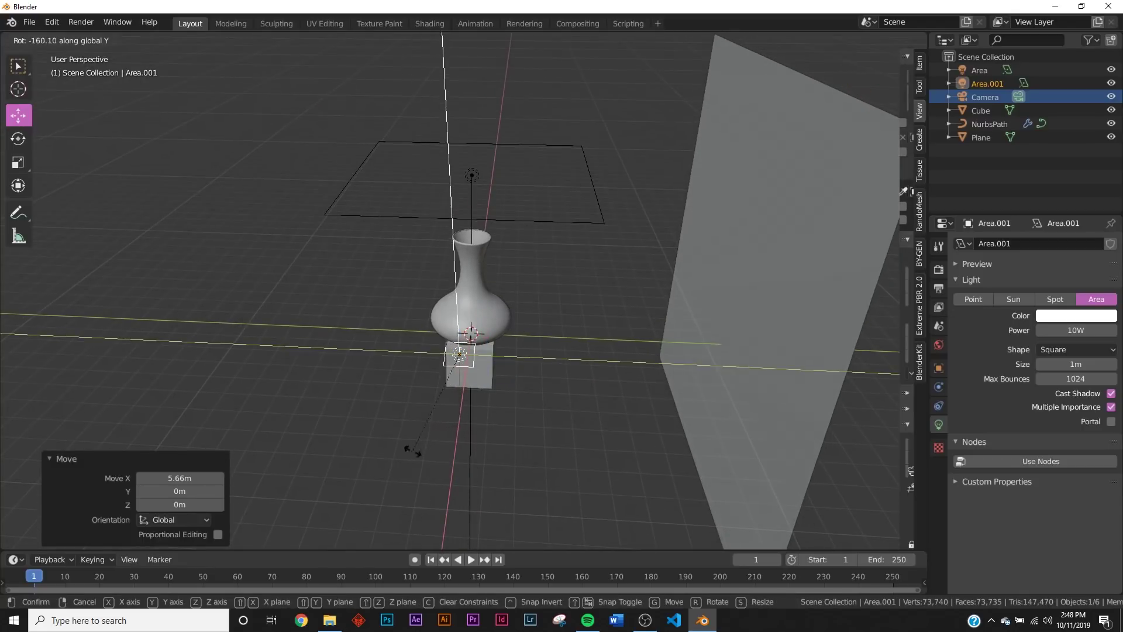
left_click(394, 426)
middle_click_drag(473, 395, 482, 368)
key("r")
key("r")
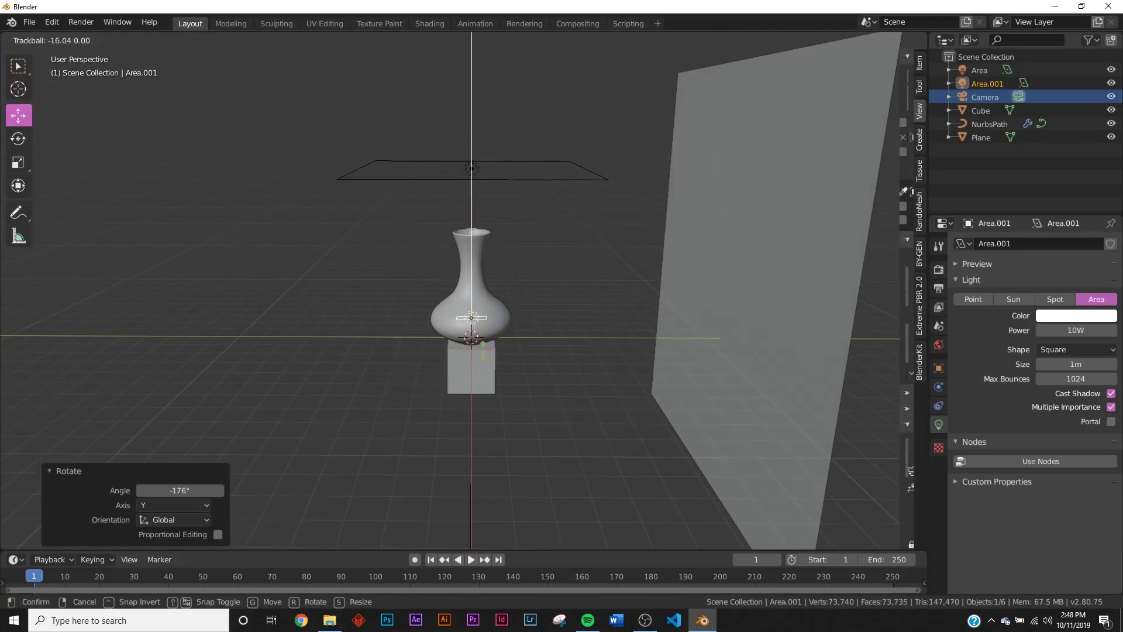
left_click(486, 268)
key("s")
left_click(727, 310)
key("r")
key("r")
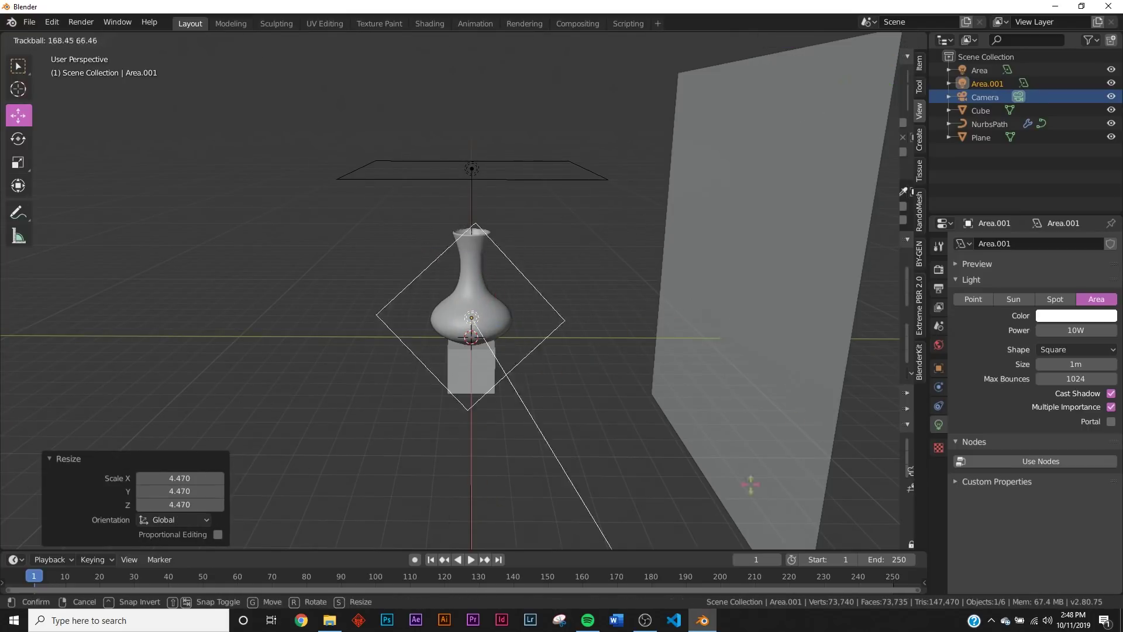
right_click(574, 319)
middle_click_drag(574, 319, 719, 312)
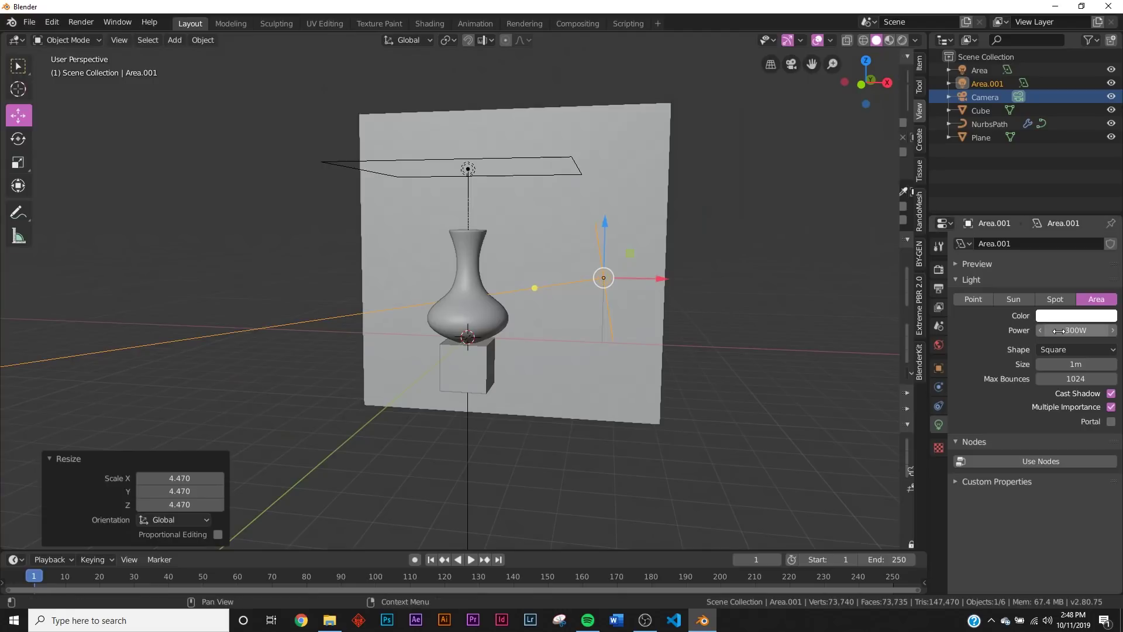
Move the second area light 2.16 m along X so it sits outside the camera frame
key("KP_0")
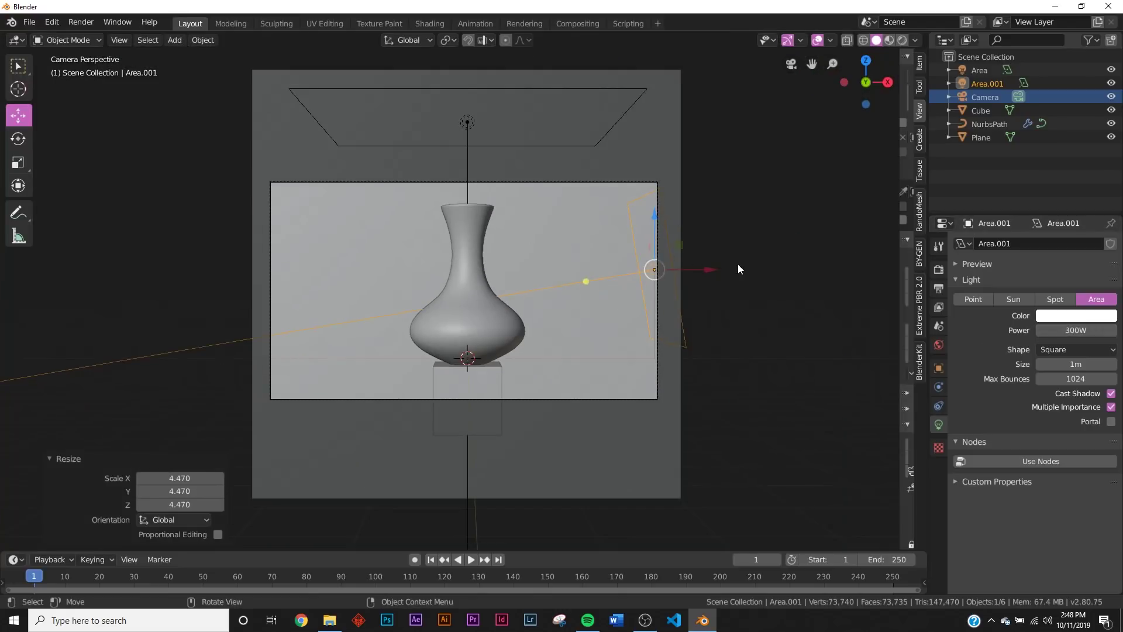
left_click_drag(713, 270, 784, 270)
key("z")
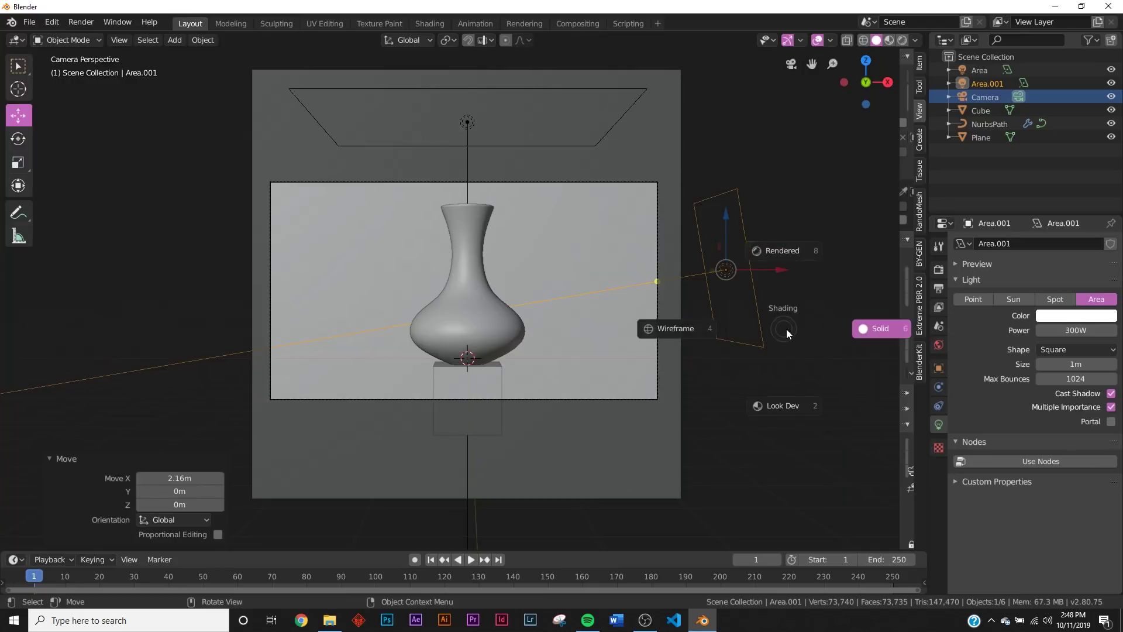
key("a")
right_click(784, 330)
left_click(724, 270)
Scale the second area light up by 1.552 and preview the camera view in Rendered shading
key("s")
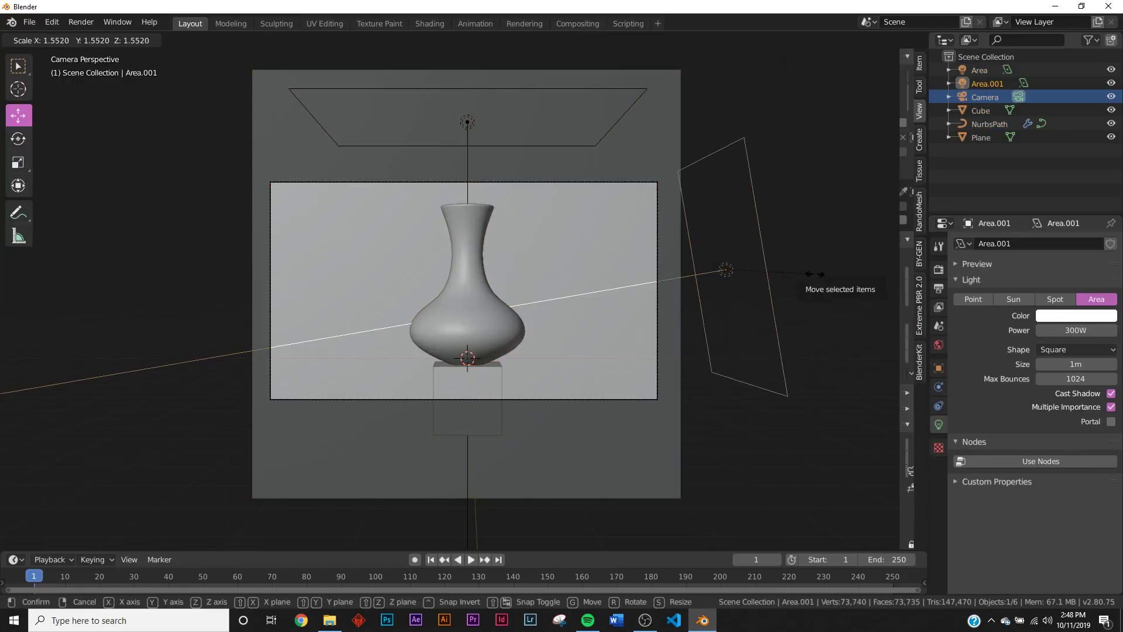
left_click(812, 273)
key("z")
left_click(566, 286)
scroll(566, 286, "up", 4)
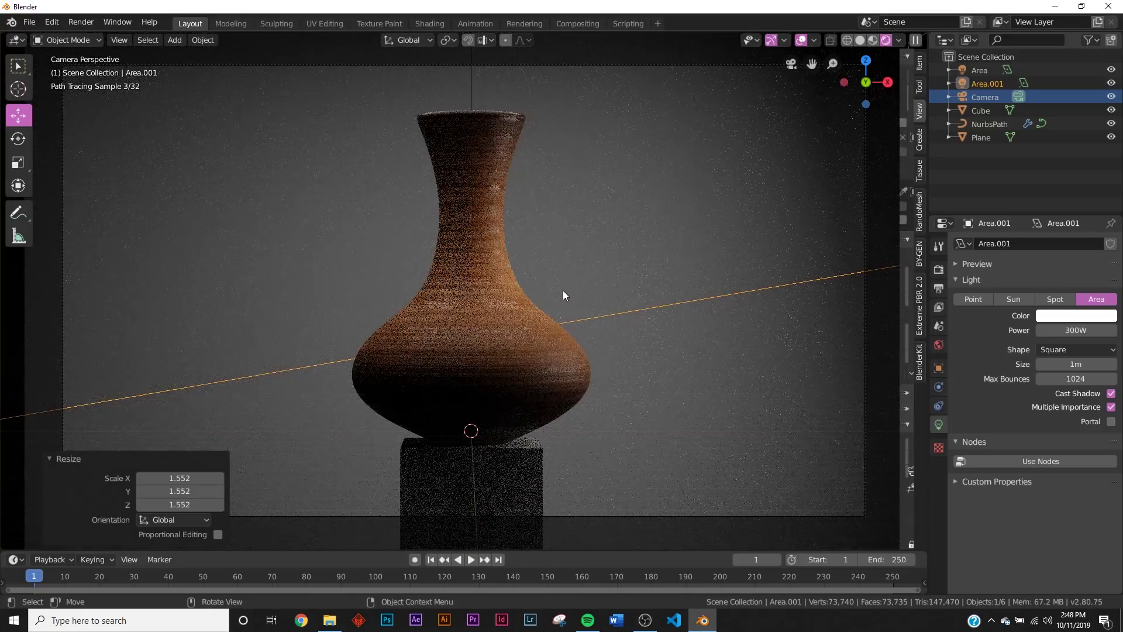
scroll(563, 291, "down", 1)
Return to Solid shading and duplicate the side light to the vase's opposite side, offset about -13.9 m in X and 5.06 m in Y
key("z")
left_click(651, 292)
scroll(435, 275, "down", 3)
middle_click_drag(435, 275, 445, 315)
middle_click_drag(676, 328, 605, 335)
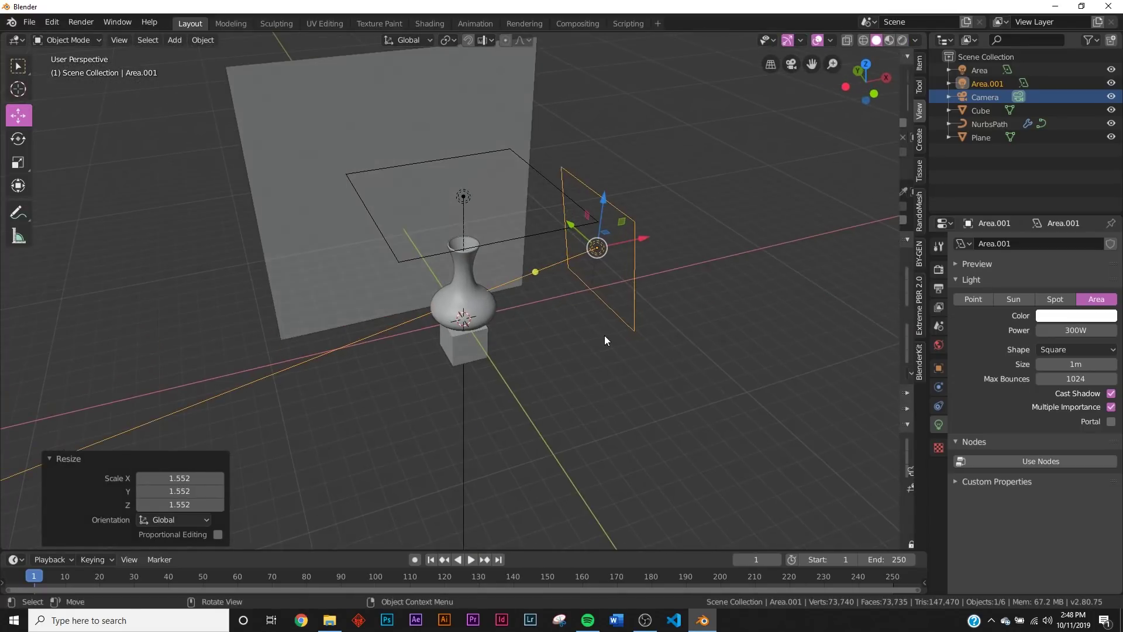
key("shift+d")
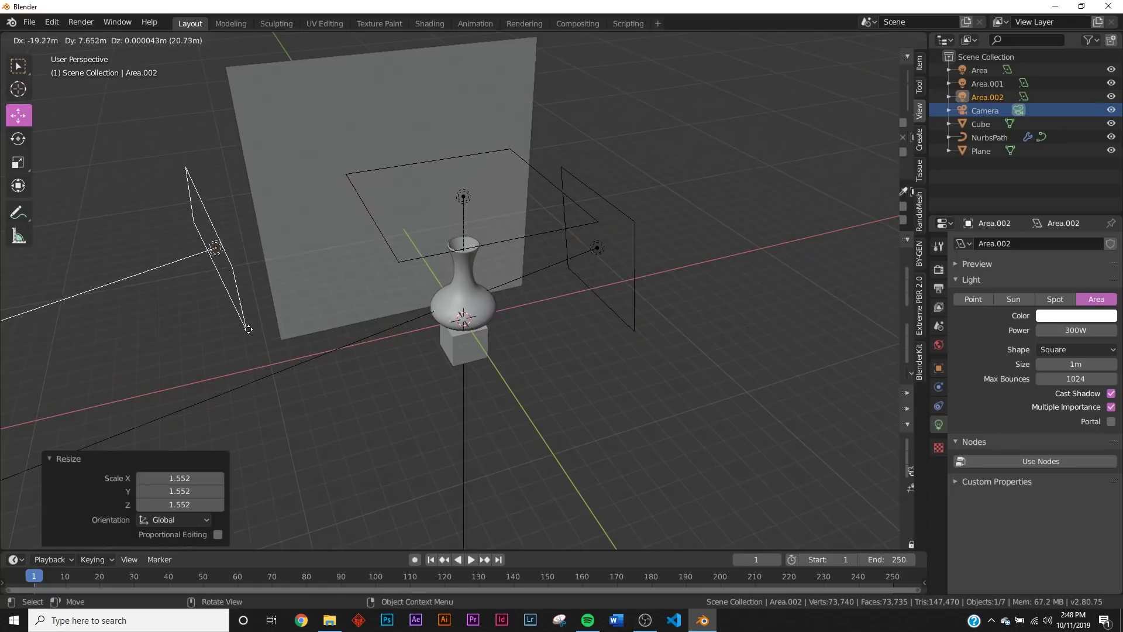
left_click(310, 351)
middle_click_drag(310, 351, 572, 374)
Scale the duplicated light to 0.797, rotate it about 162° to face the vase, and adjust its position
key("s")
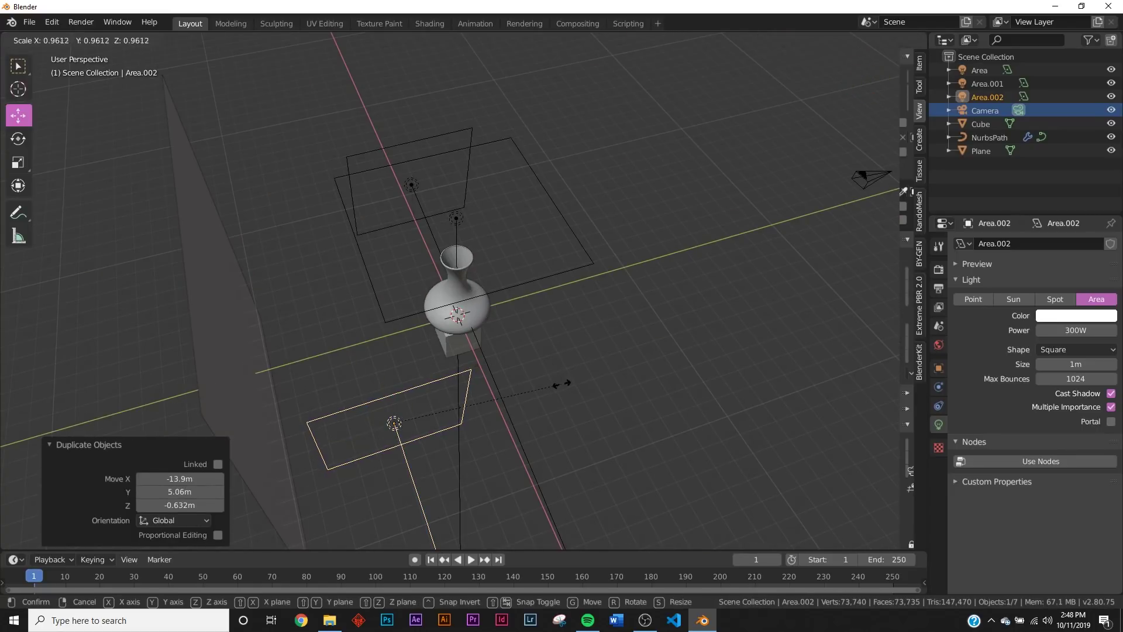
left_click(532, 390)
key("r")
key("r")
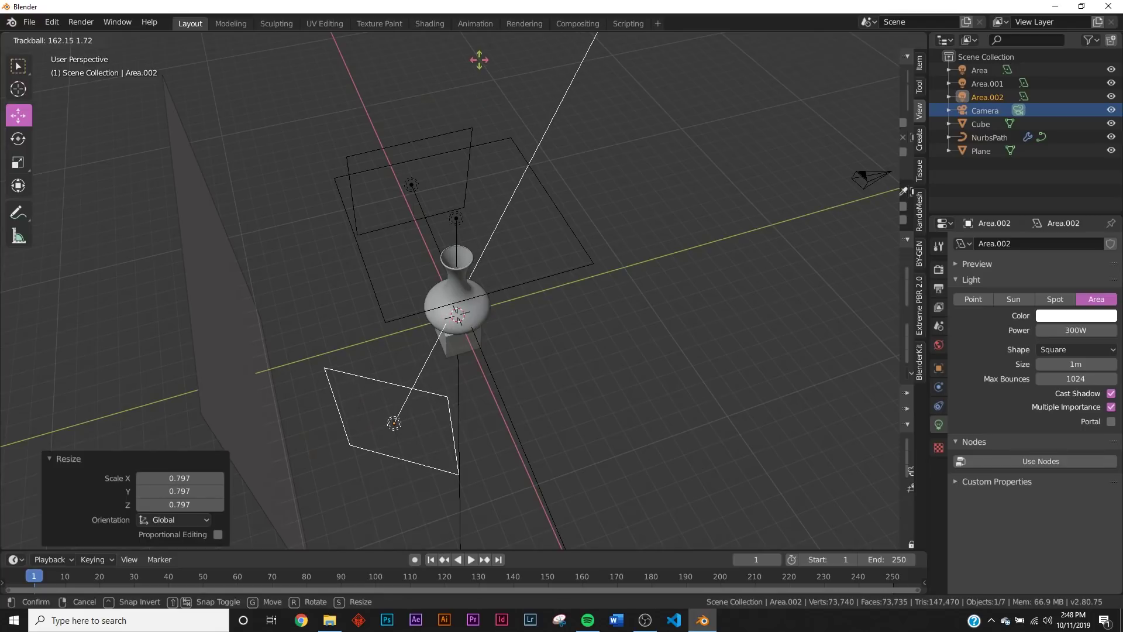
left_click(496, 24)
left_click_drag(345, 427, 404, 410)
middle_click_drag(404, 409, 414, 325)
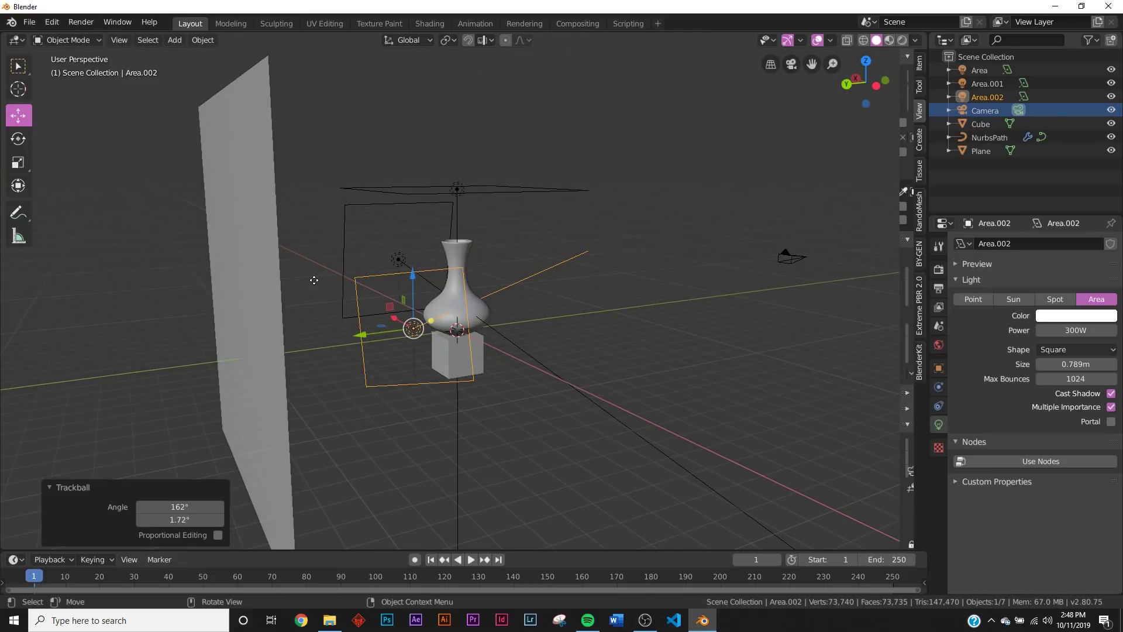
Scale the third light by 1.798 along Z and -0.27 along X, set its power to 1000 W, and preview it in Rendered shading
left_click(18, 162)
left_click_drag(413, 284, 410, 237)
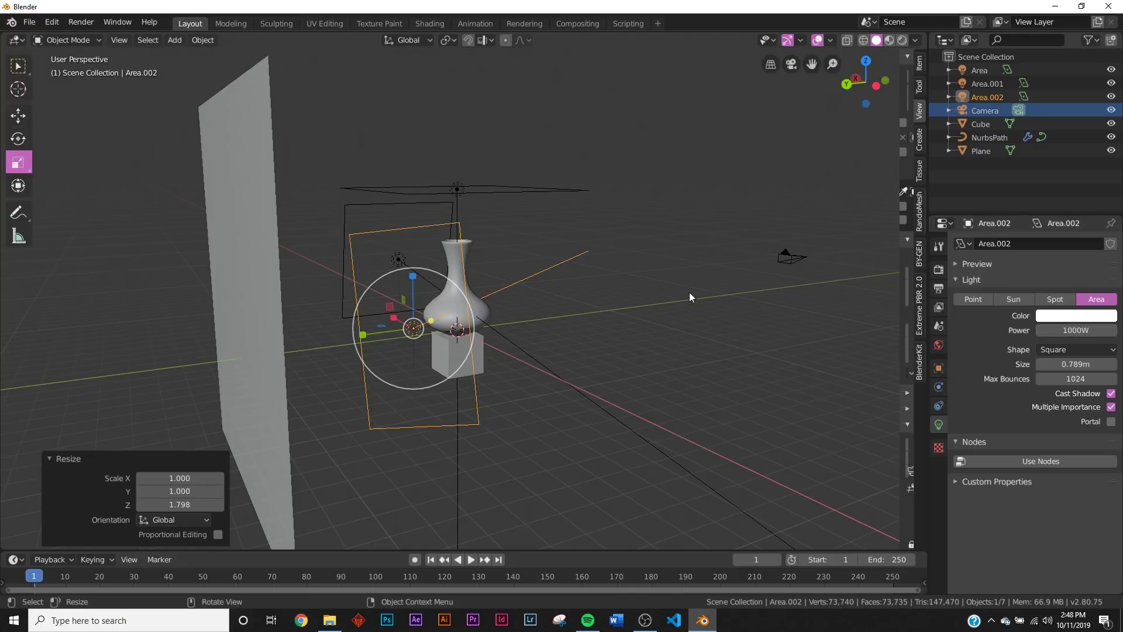
left_click_drag(367, 333, 416, 326)
middle_click_drag(416, 326, 452, 349)
key("KP_0")
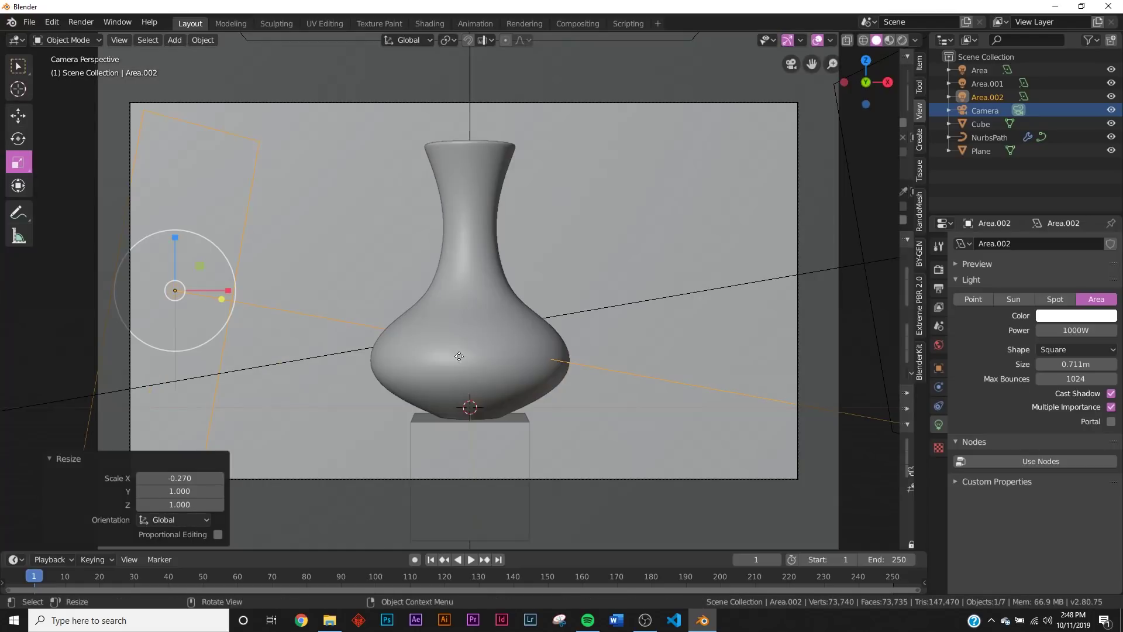
key("z")
left_click(515, 320)
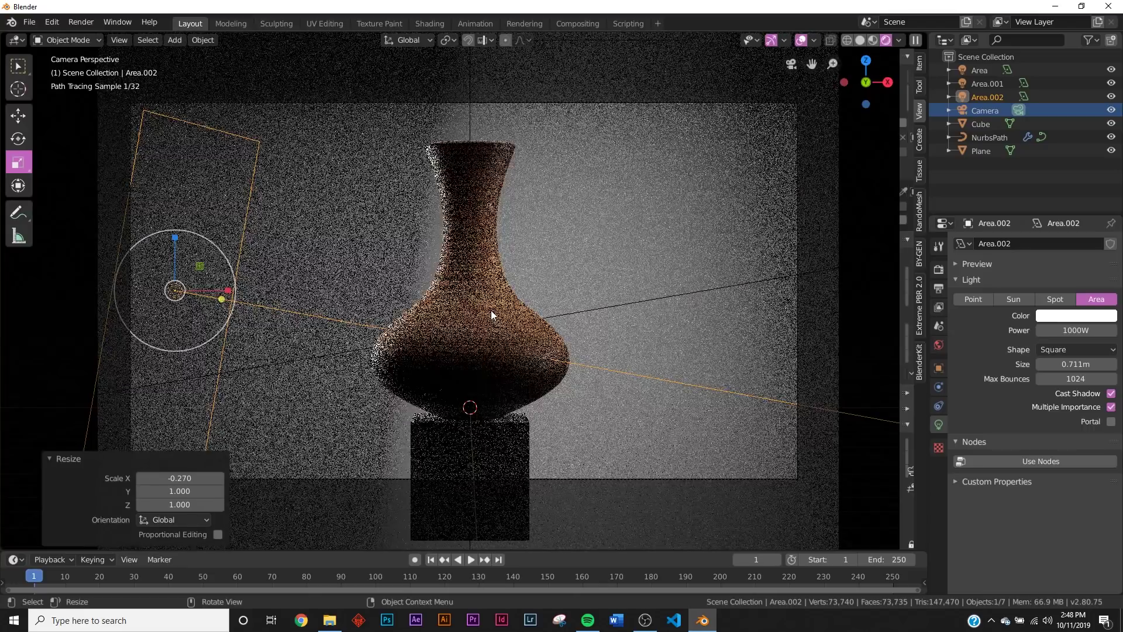
Return to Solid shading and move the backdrop plane farther back behind the vase
key("z")
left_click(535, 319)
key("KP_0")
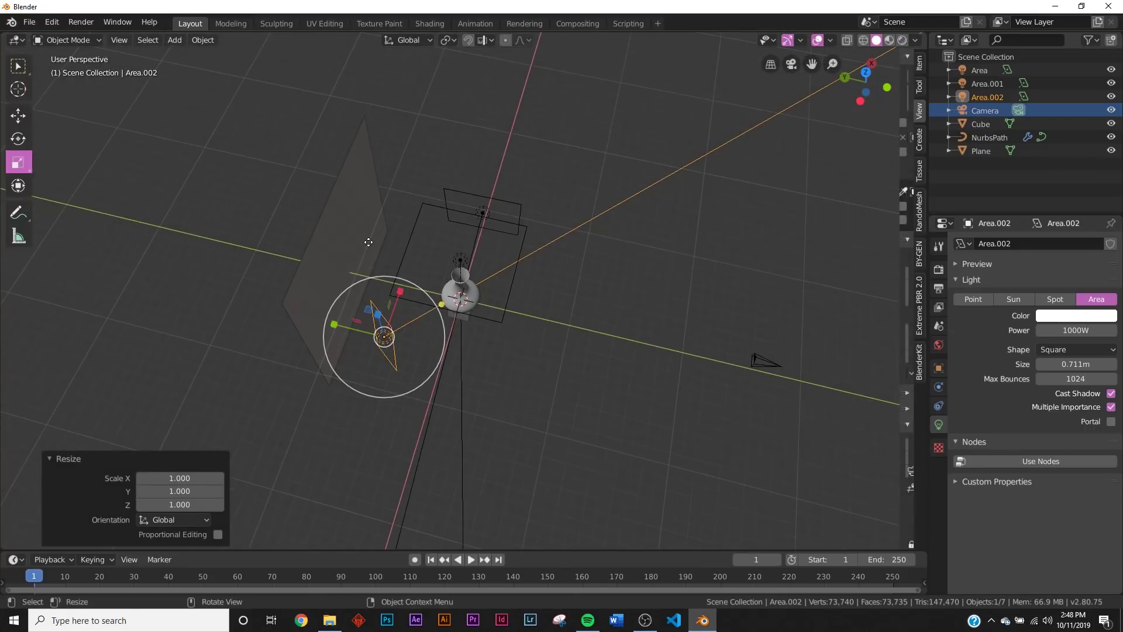
left_click(315, 242)
left_click(18, 116)
left_click_drag(304, 257, 258, 241)
Scale the backdrop plane up by 1.25 to fill the camera frame and preview it in Rendered shading
key("KP_0")
key("z")
key("s")
left_click(554, 276)
key("z")
left_click(577, 251)
scroll(586, 260, "up", 2)
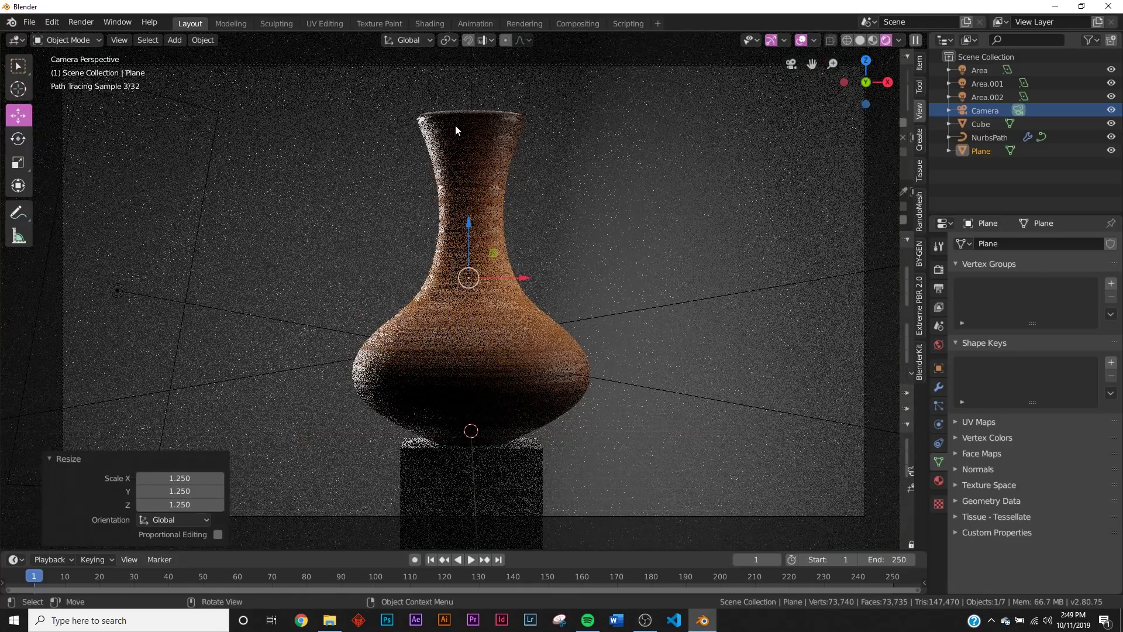
Set the second area light's power to 500 W and preview the scene in Rendered shading
key("z")
left_click(658, 304)
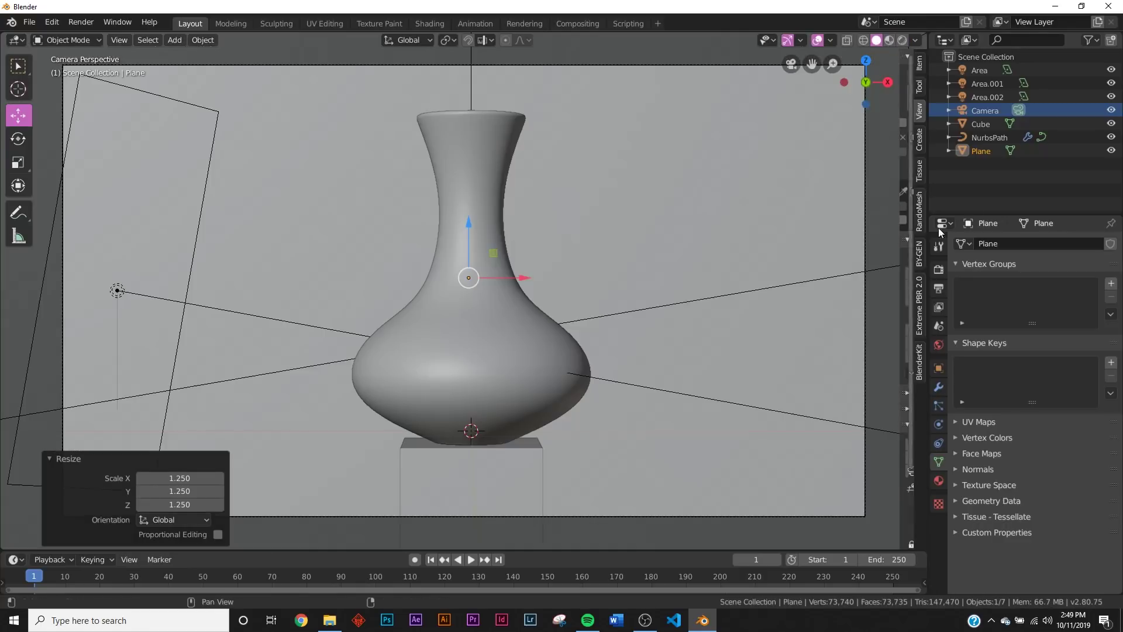
left_click(985, 97)
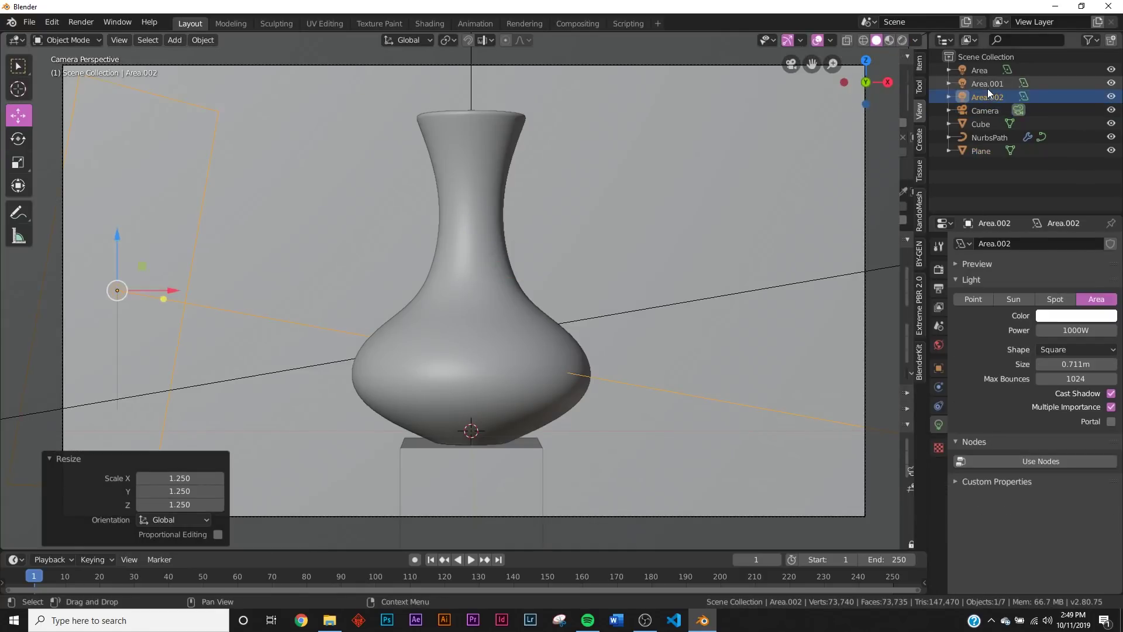
left_click(987, 85)
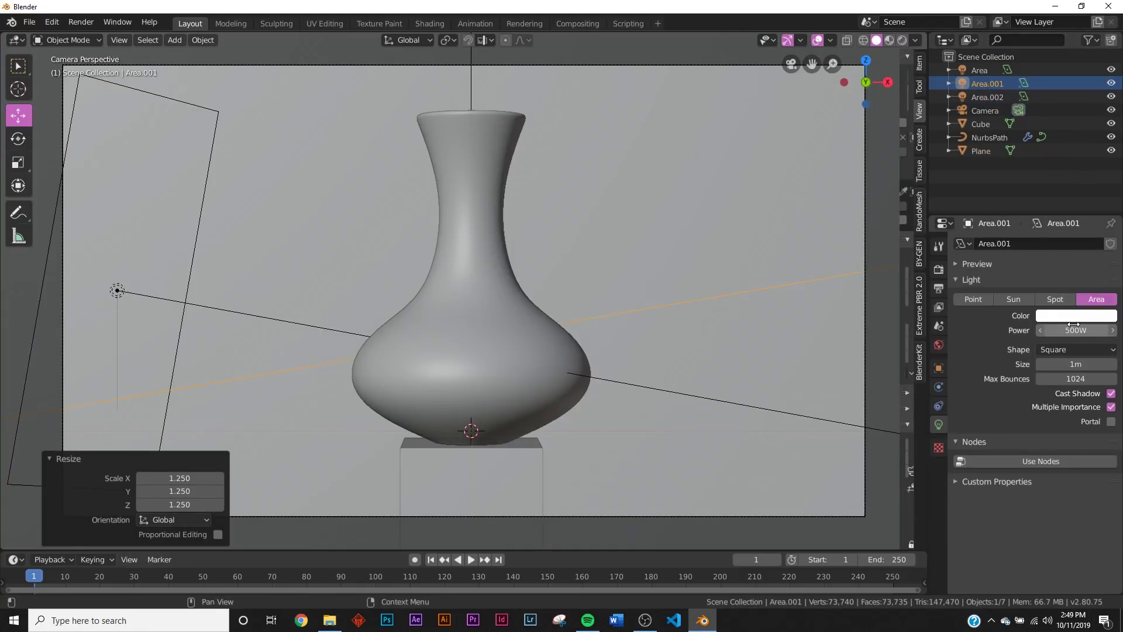
key("z")
left_click(803, 260)
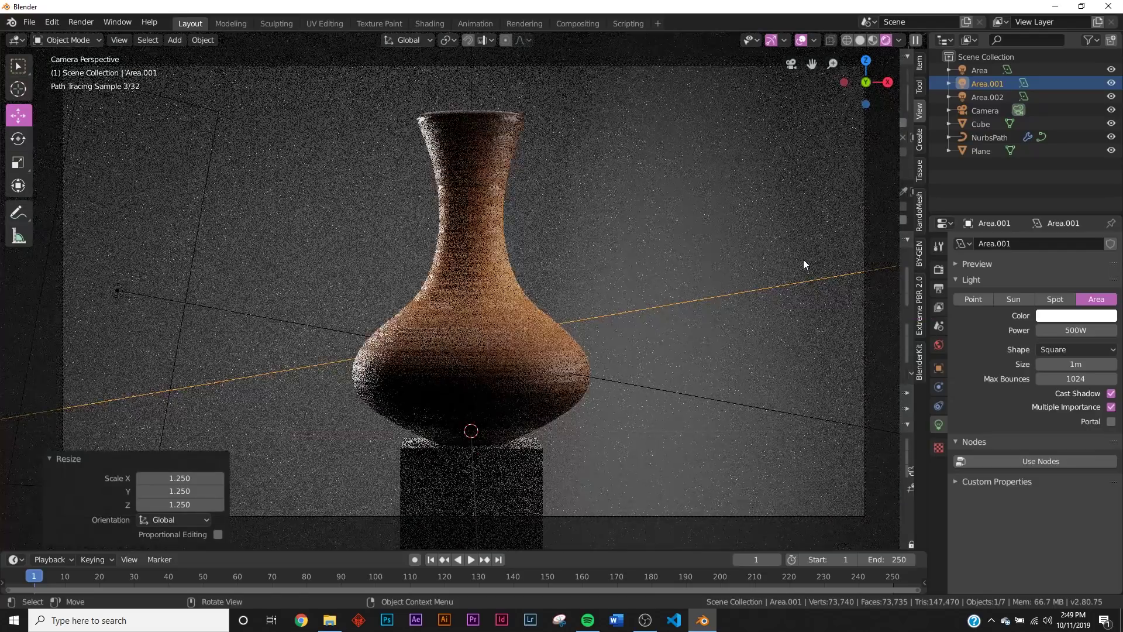
Set the overhead area light's power to 500 W
left_click(986, 73)
left_click(1066, 333)
type("500")
key("Return")
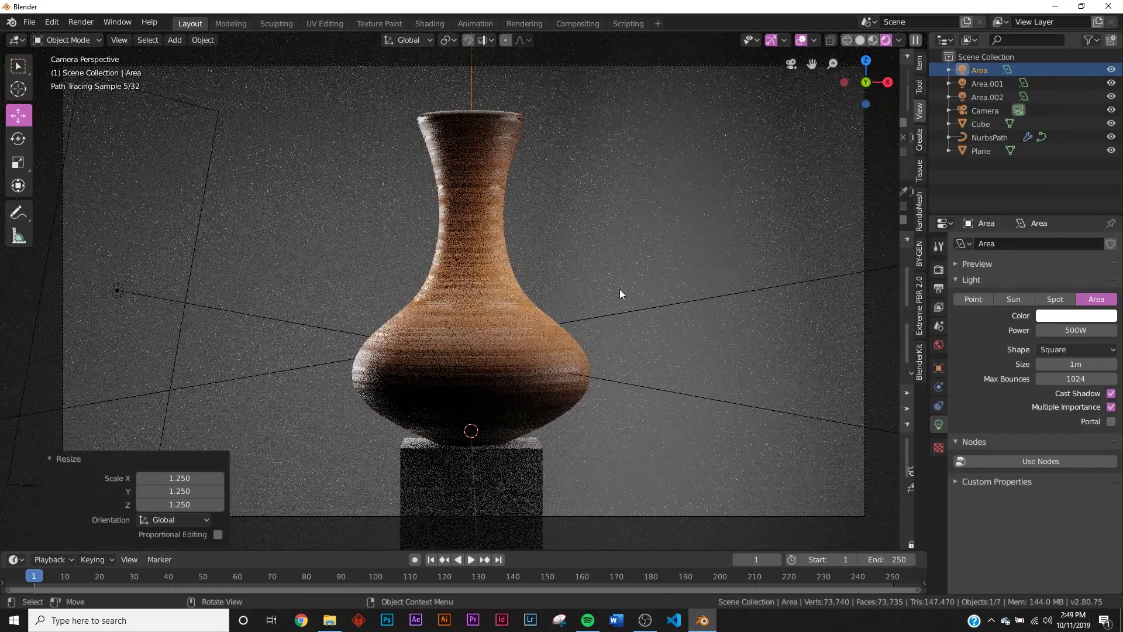
Return to Solid shading and give the backdrop plane a new material with a grey base colour
key("z")
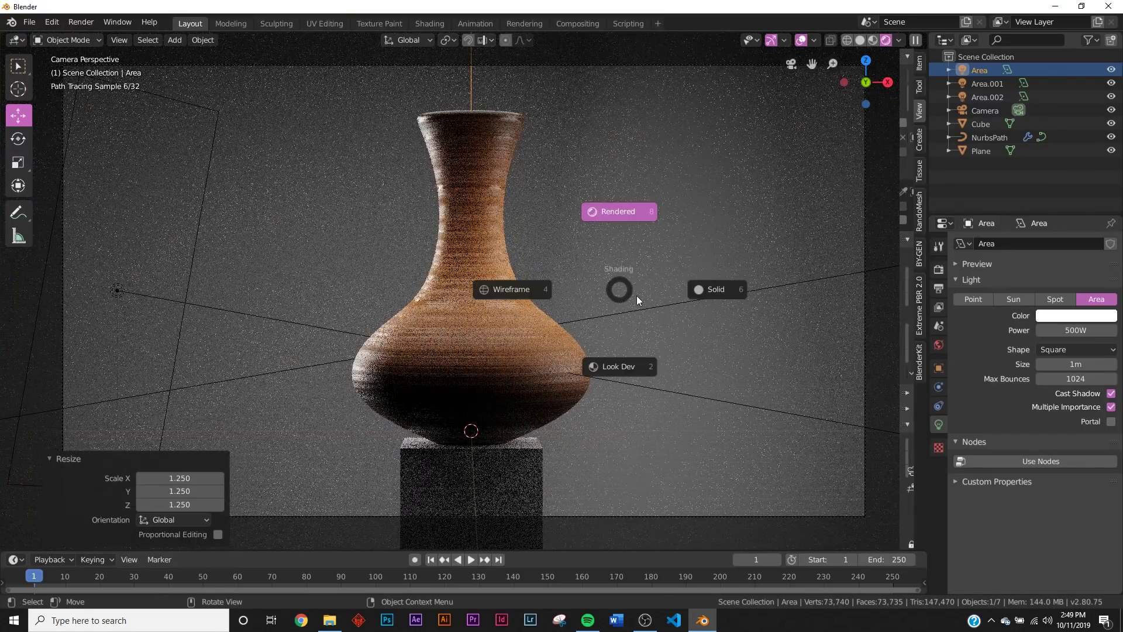
left_click(690, 287)
left_click(697, 187)
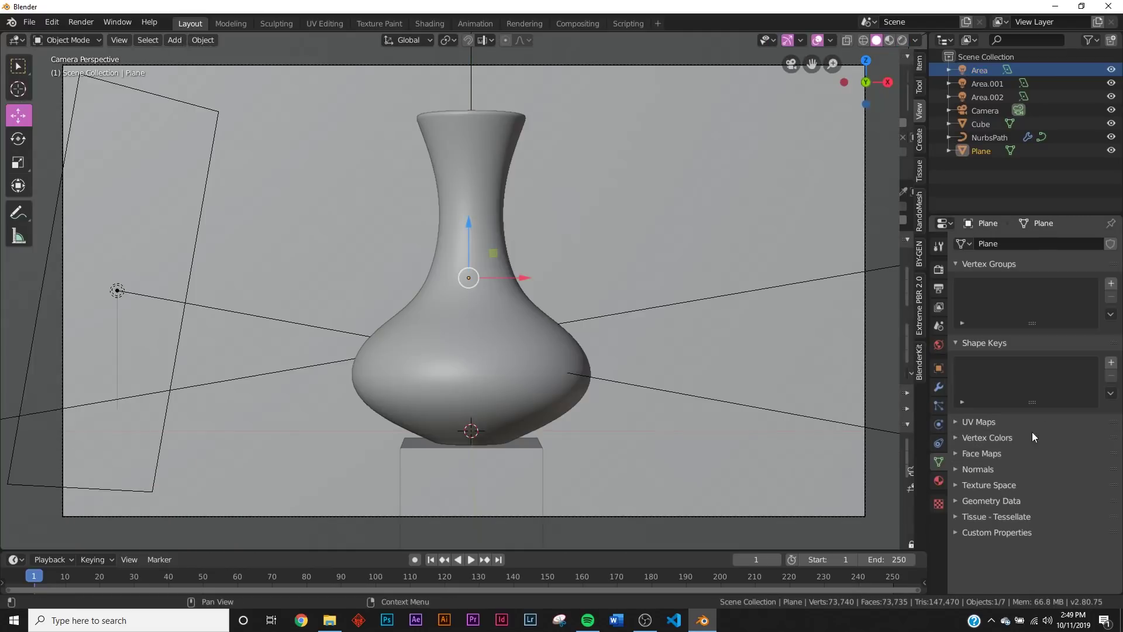
left_click(938, 485)
left_click(1033, 293)
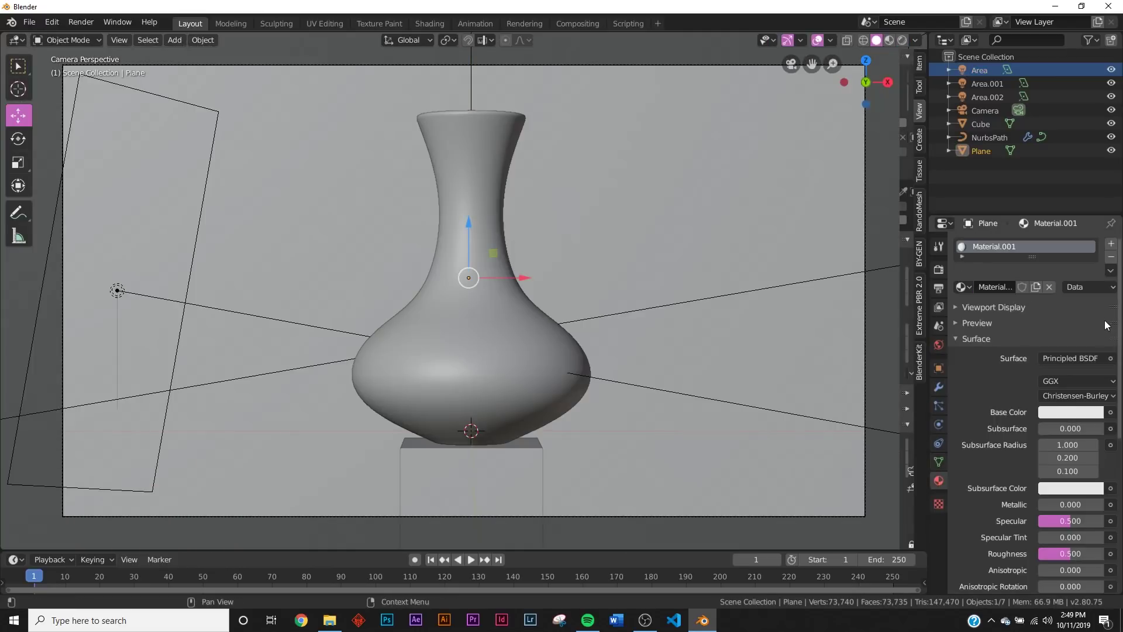
left_click(1061, 410)
Assign the backdrop's grey material to the pedestal cube and preview the scene in Rendered shading
left_click(525, 505)
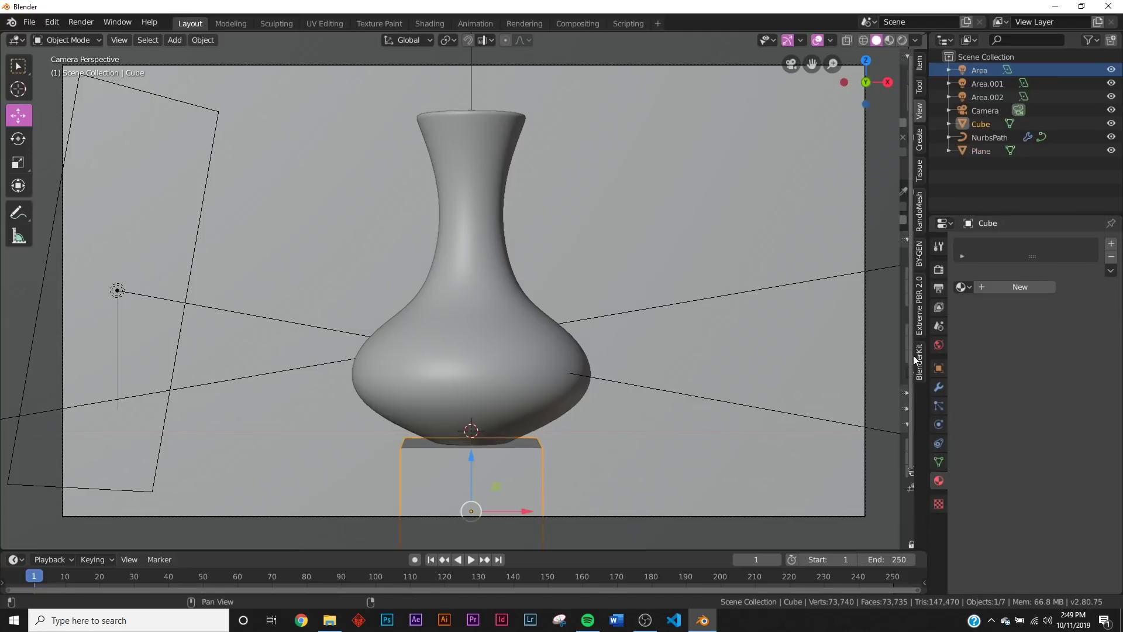
left_click(961, 287)
left_click(877, 320)
key("z")
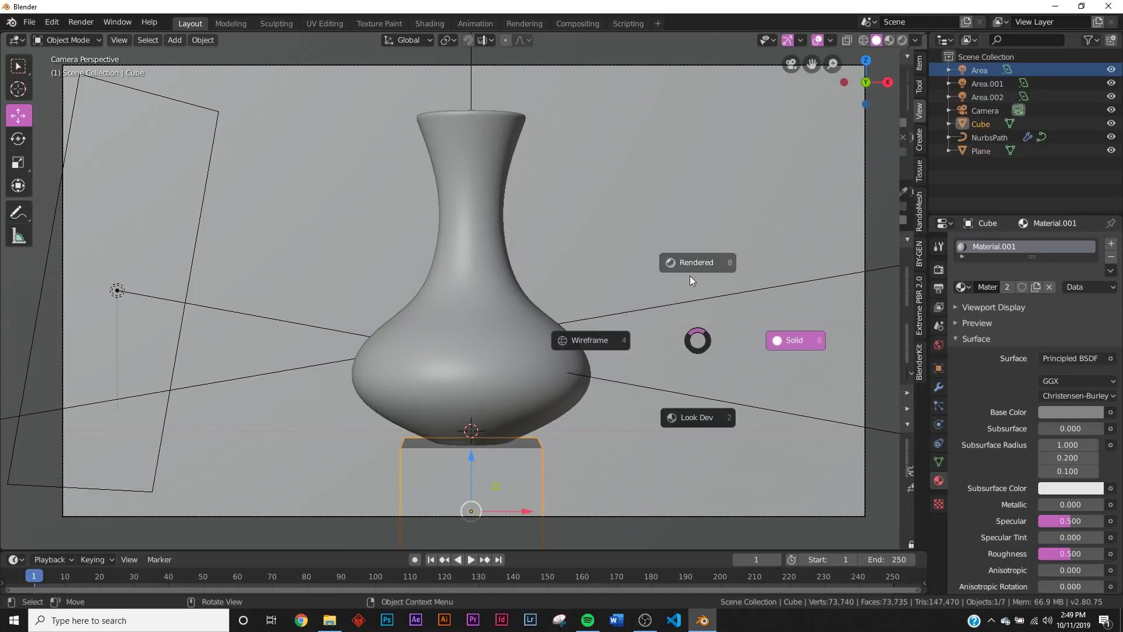
left_click(690, 269)
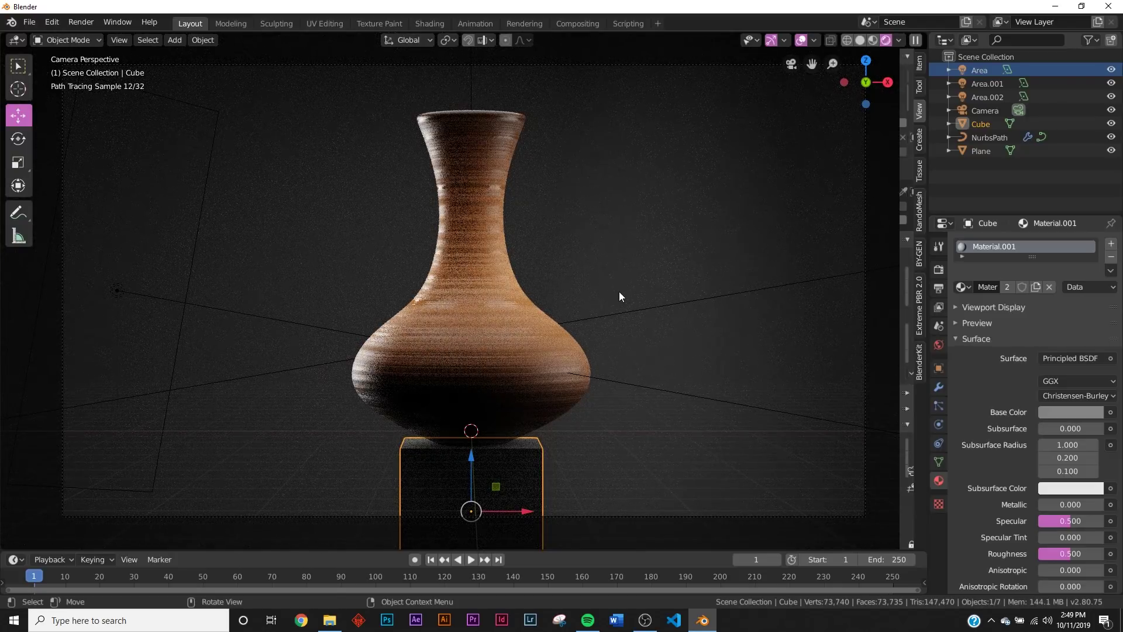
Return to Solid shading, select the vase, and show it from the camera in the Shading workspace
key("z")
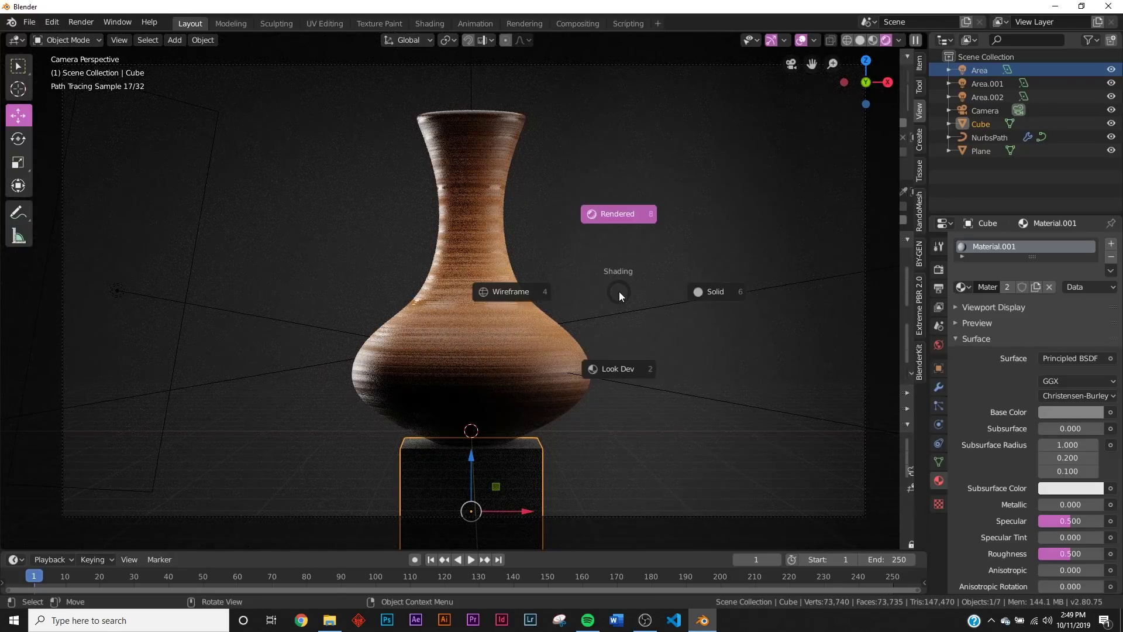
left_click(700, 296)
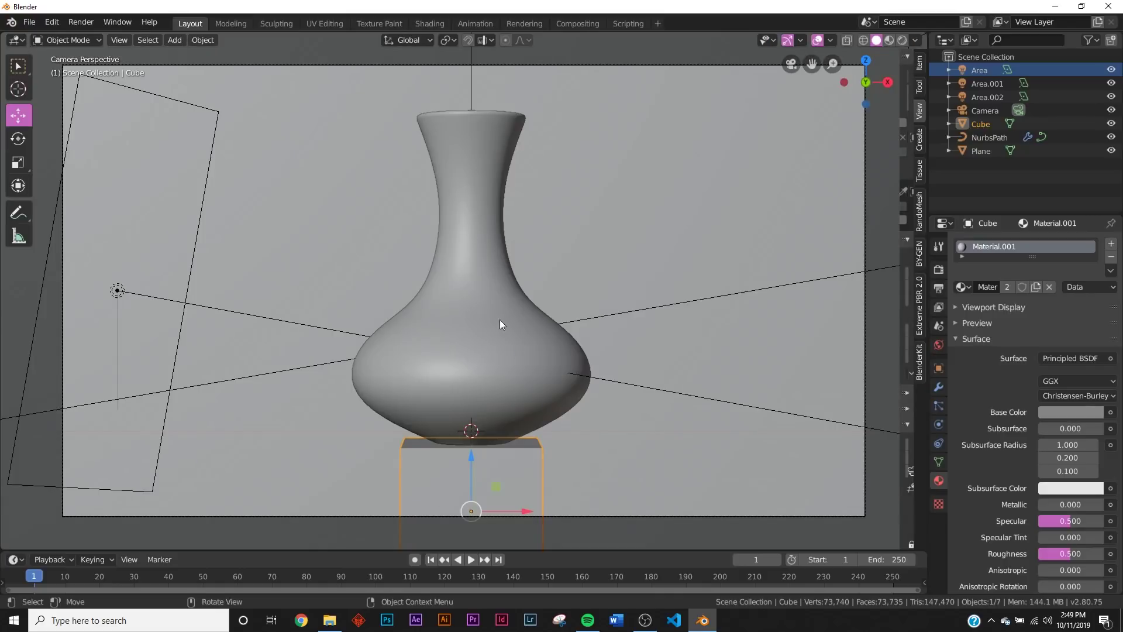
left_click(500, 297)
left_click(427, 22)
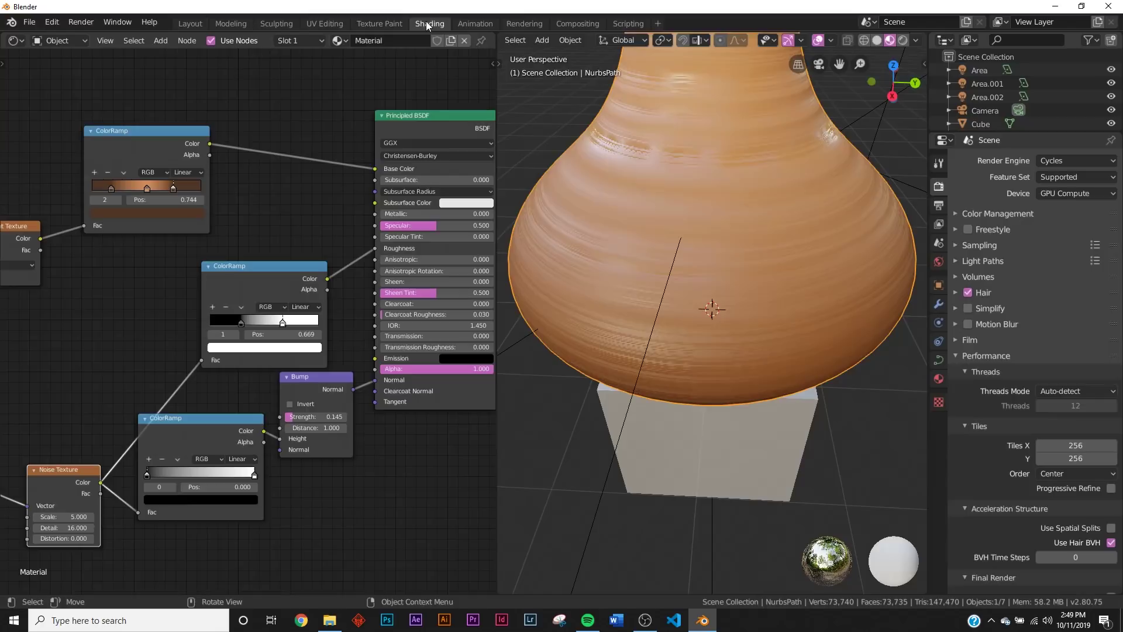
key("KP_0")
key("KP_0")
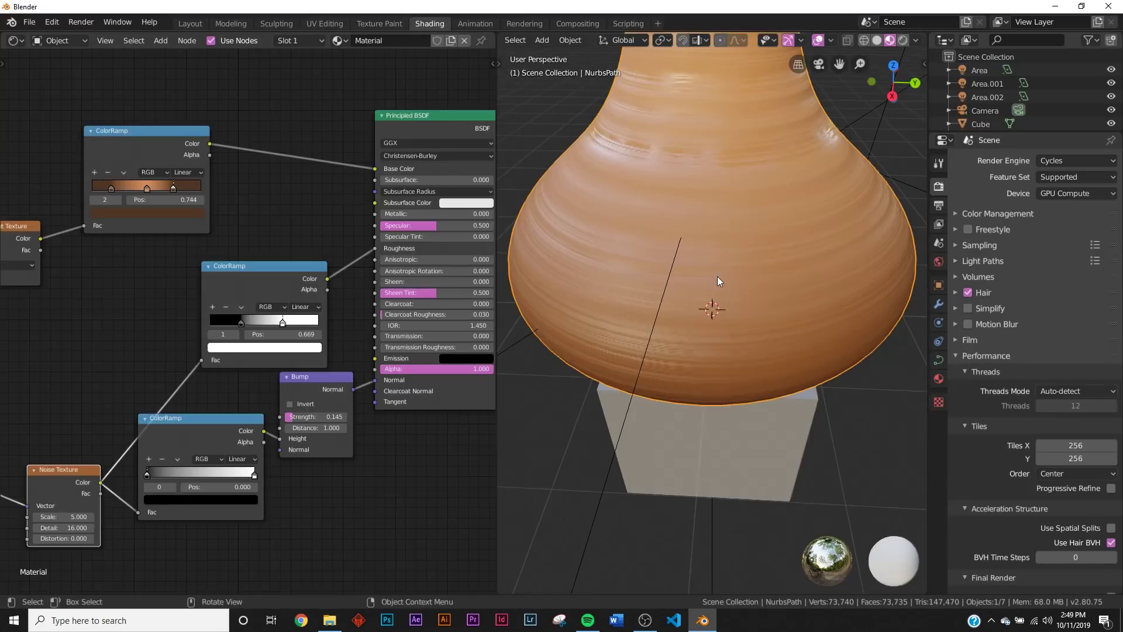
key("KP_0")
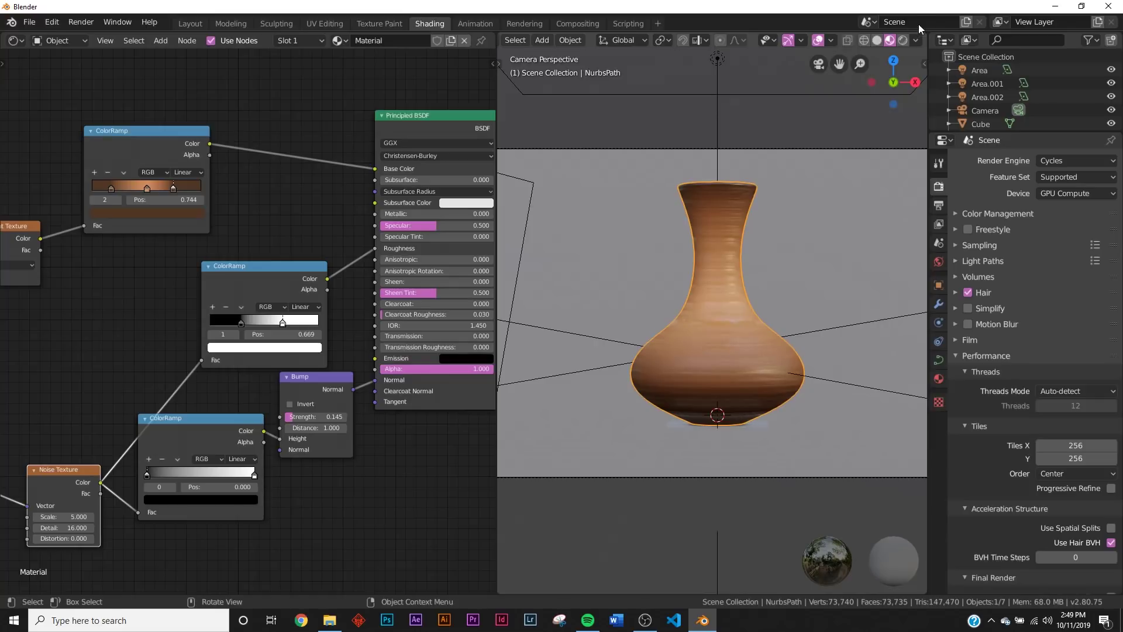
Enable Scene World and Scene Lights for the viewport preview and hide the overlays around the vase
left_click(916, 39)
left_click(841, 117)
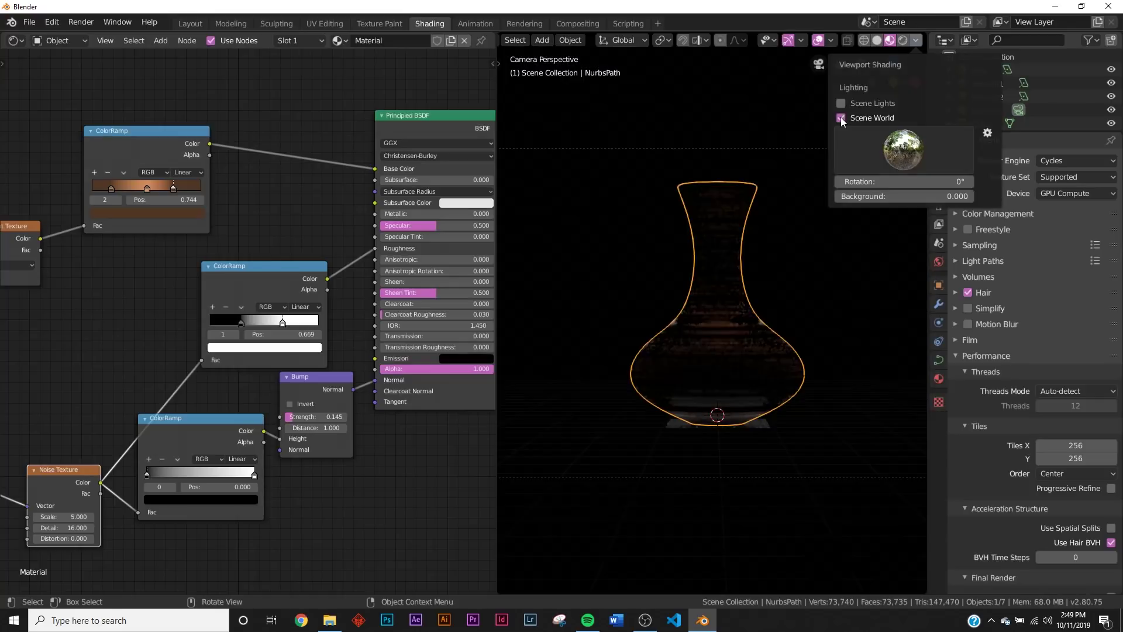
left_click(842, 103)
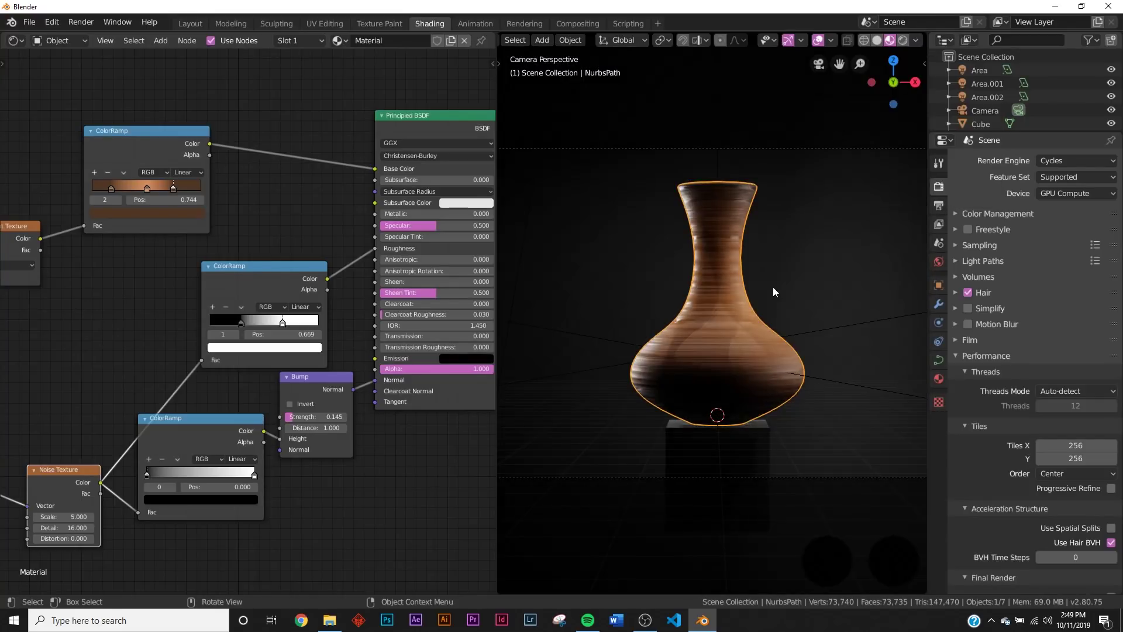
scroll(772, 281, "up", 3)
middle_click_drag(770, 276, 836, 213)
left_click(818, 41)
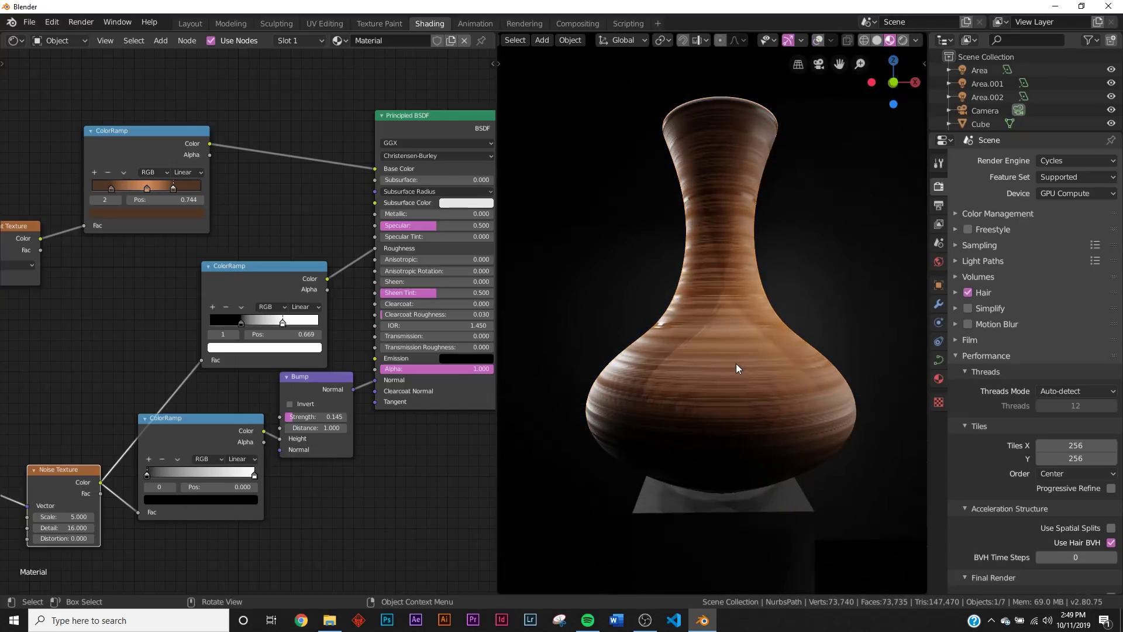
Replace the vase's material with a new one and add a ColorRamp node feeding the Principled BSDF's Base Color
left_click(463, 41)
left_click(360, 40)
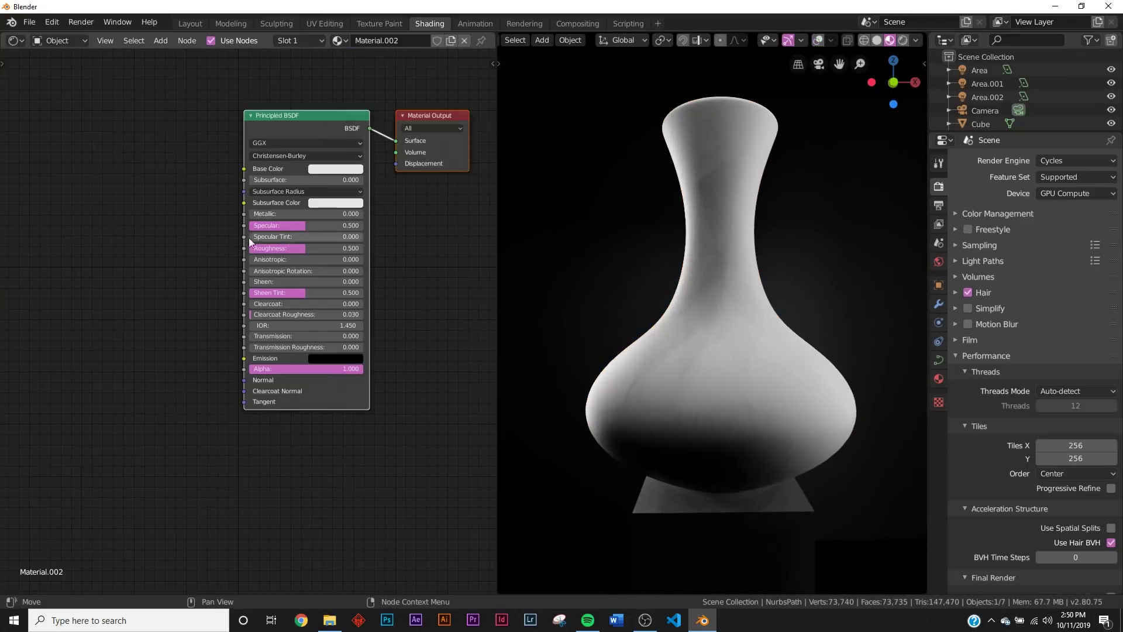
middle_click_drag(248, 237, 320, 318)
key("shift+a")
left_click(221, 233)
type("col")
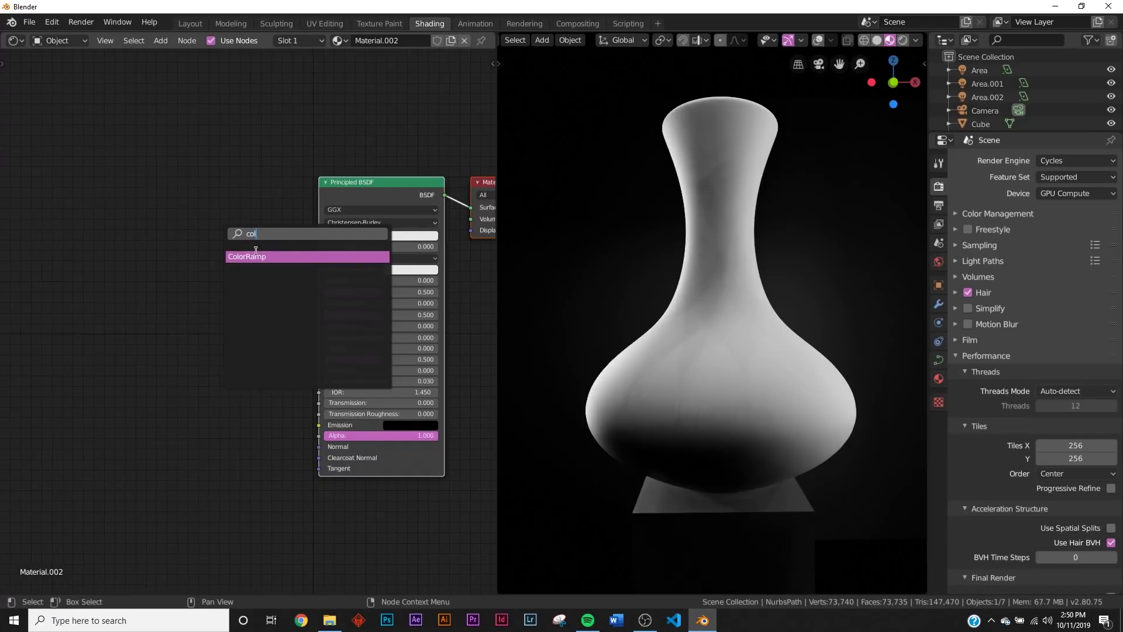
key("Return")
left_click(212, 230)
left_click_drag(270, 234, 333, 237)
Brighten the ColorRamp's first stop and tint it mint green, hex 85FFD4
scroll(192, 299, "up", 2)
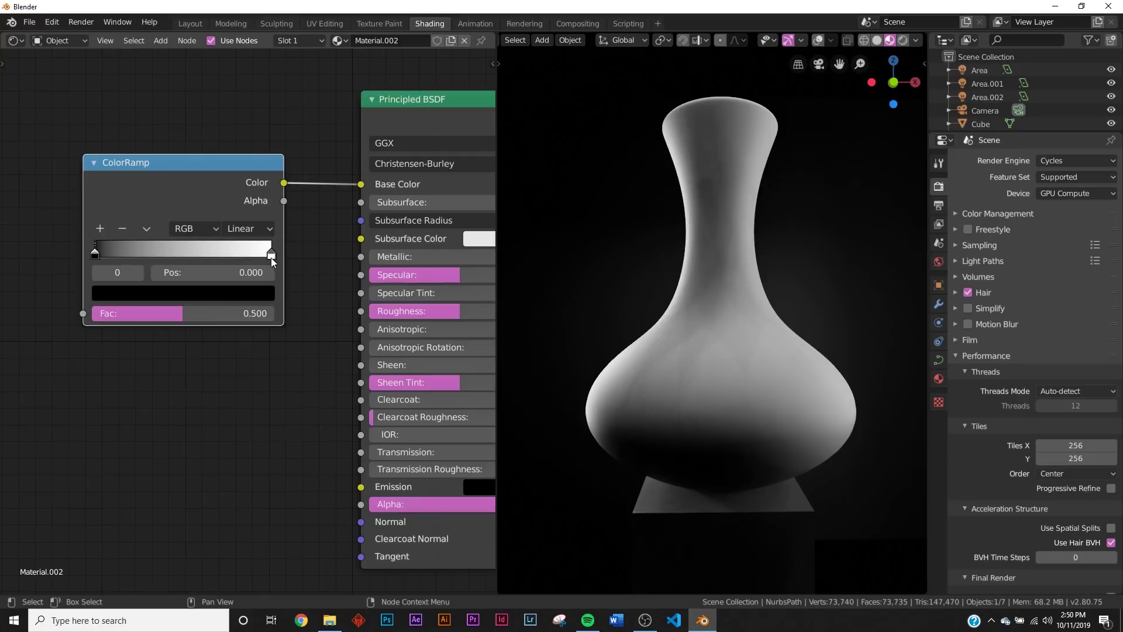
left_click(252, 297)
left_click_drag(233, 160, 235, 54)
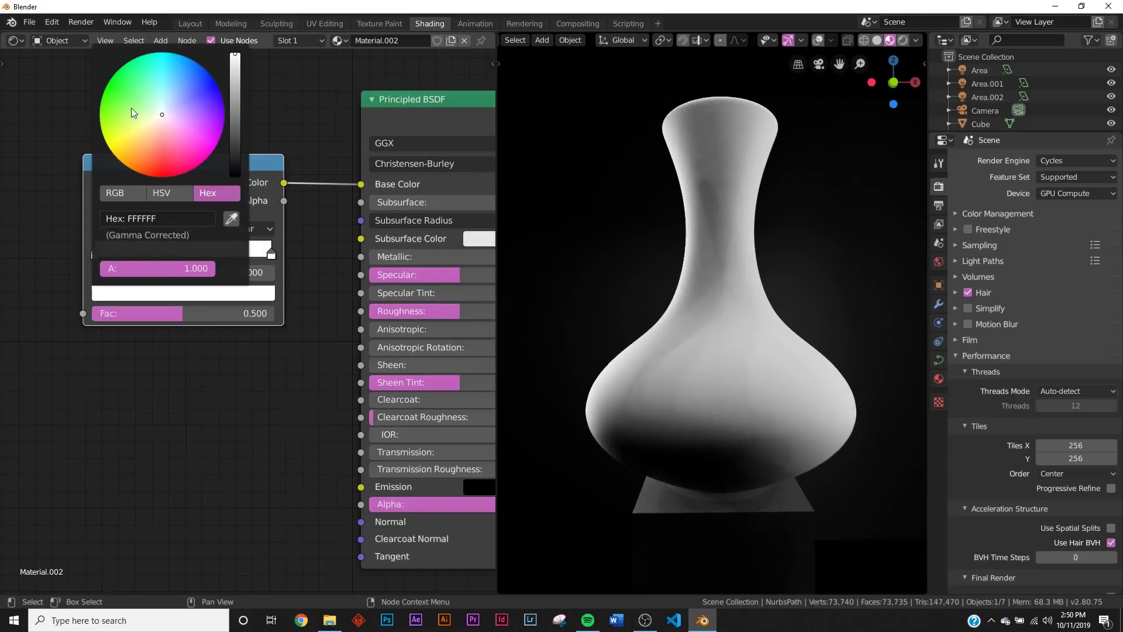
left_click_drag(153, 93, 150, 87)
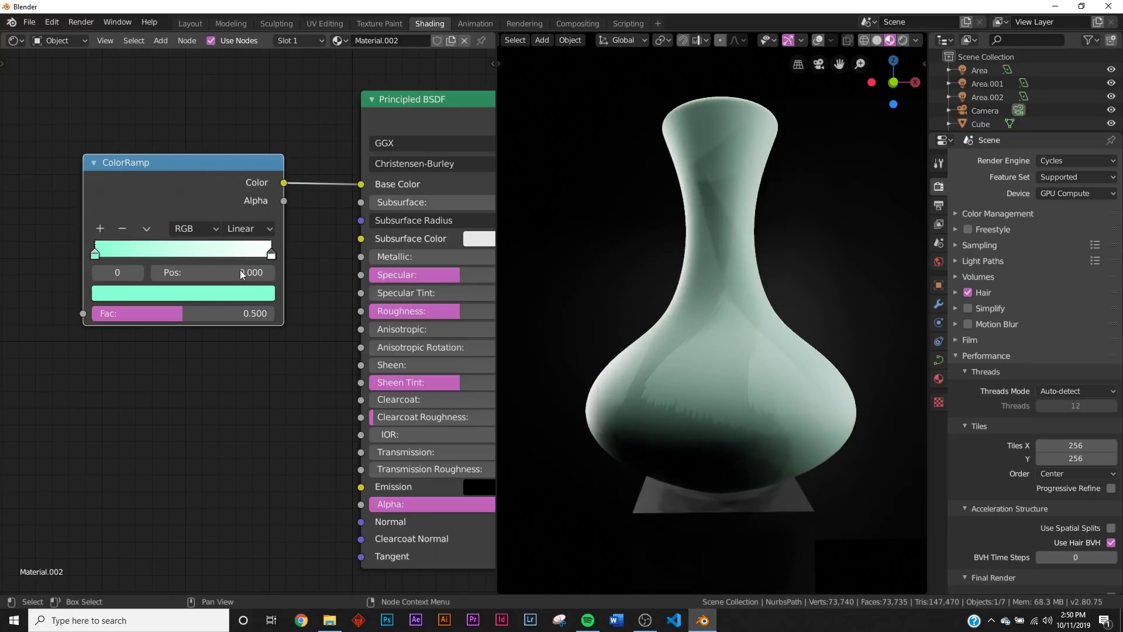
left_click(156, 293)
left_click(177, 217)
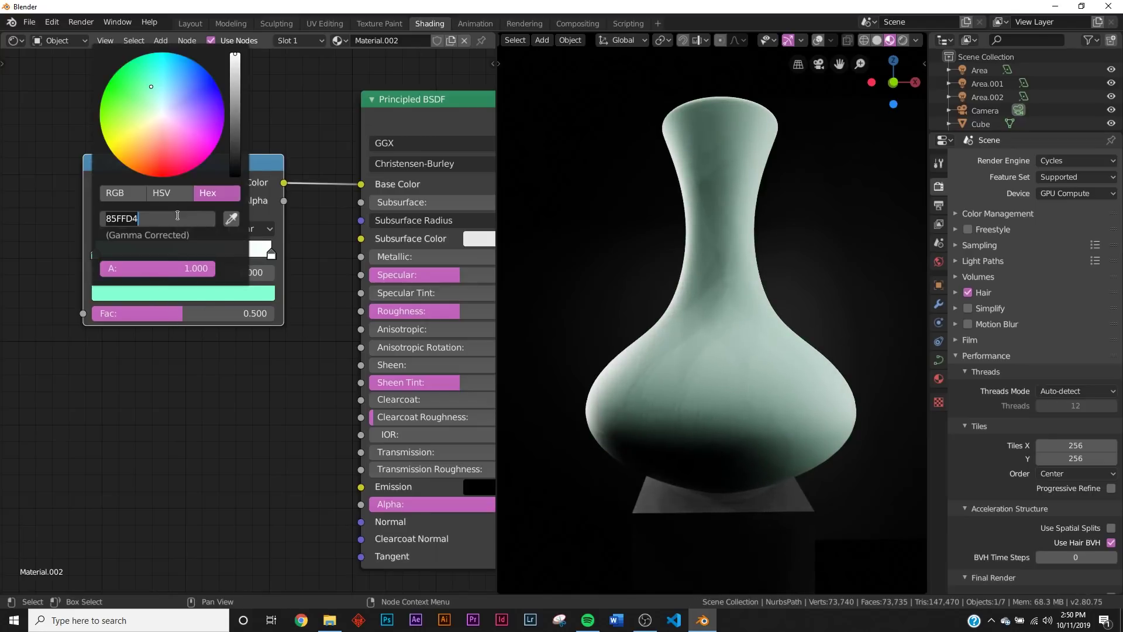
key("BackSpace")
left_click(107, 365)
key("ctrl+z")
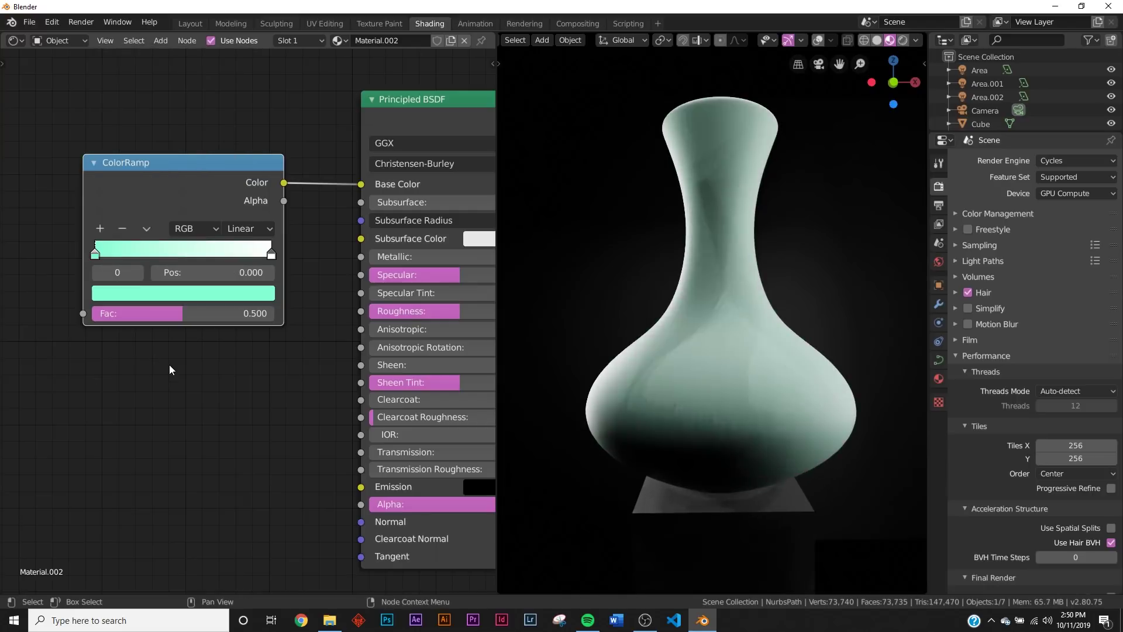
Copy the first stop's hex colour and add a new ColorRamp stop at position 0.500
left_click(162, 297)
left_click(178, 218)
key("ctrl+c")
key("Return")
left_click(103, 227)
Apply the copied mint green hex to the middle ColorRamp stop and darken it to a deep green
left_click(189, 297)
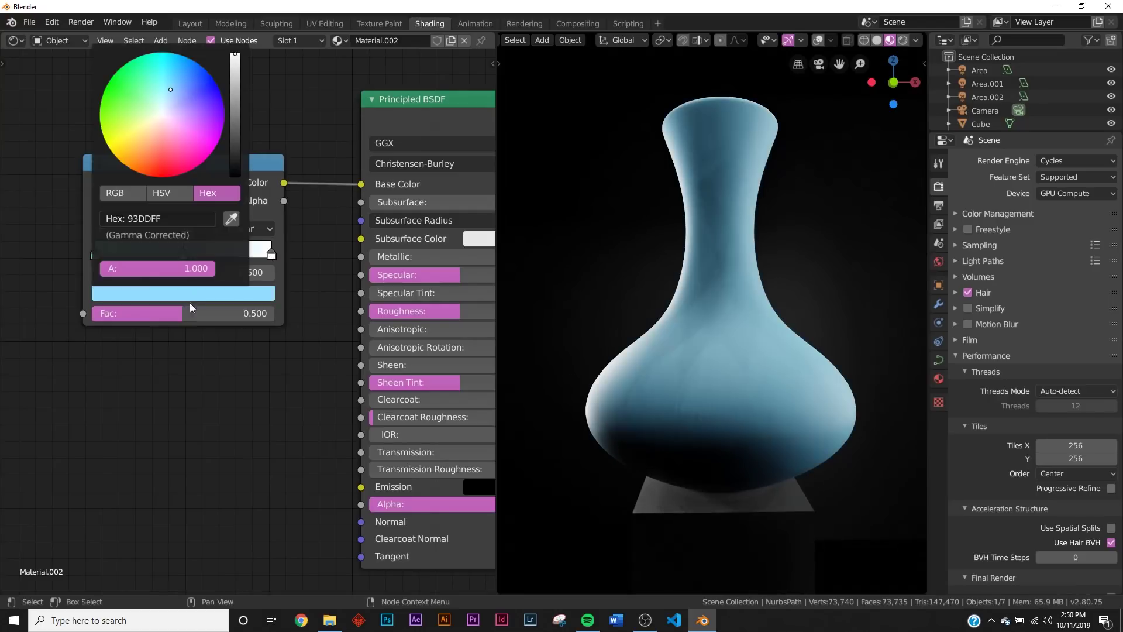
left_click(192, 218)
key("ctrl+v")
key("Return")
left_click_drag(239, 81, 235, 127)
left_click(224, 297)
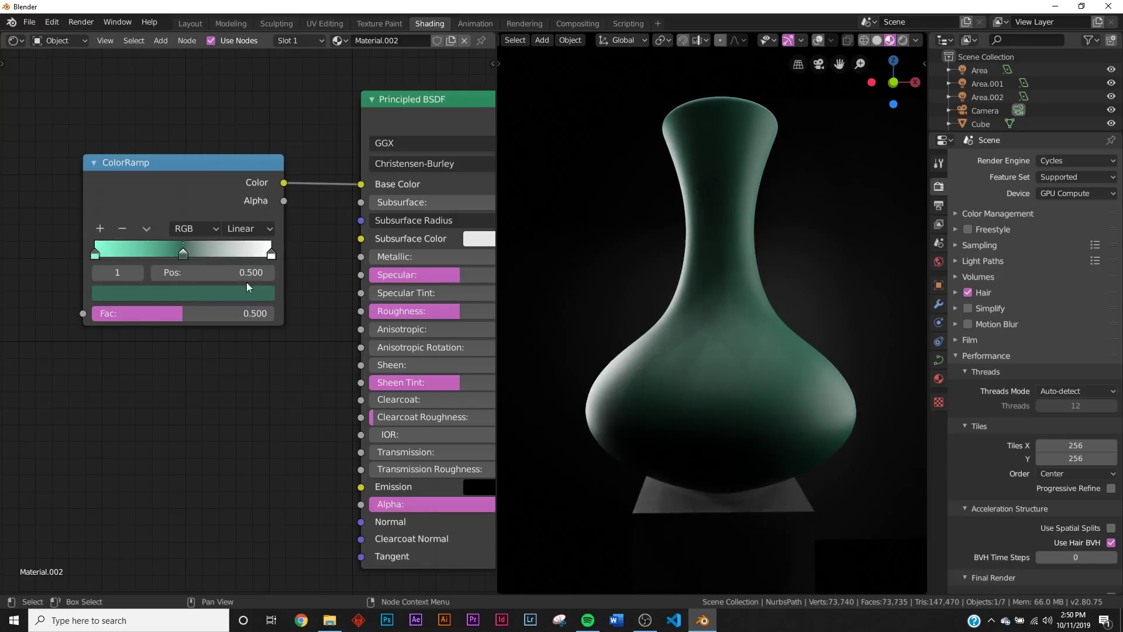
Add a Noise Texture node and connect its Color output to the ColorRamp's Fac input
middle_click_drag(105, 292, 250, 304)
key("shift+a")
left_click(203, 283)
type("noi")
key("Return")
left_click(173, 323)
left_click_drag(186, 314, 269, 350)
Add Mapping and Texture Coordinate nodes to the Noise Texture and feed the Mapping from the Object coordinates
scroll(169, 351, "left", 2, "ctrl")
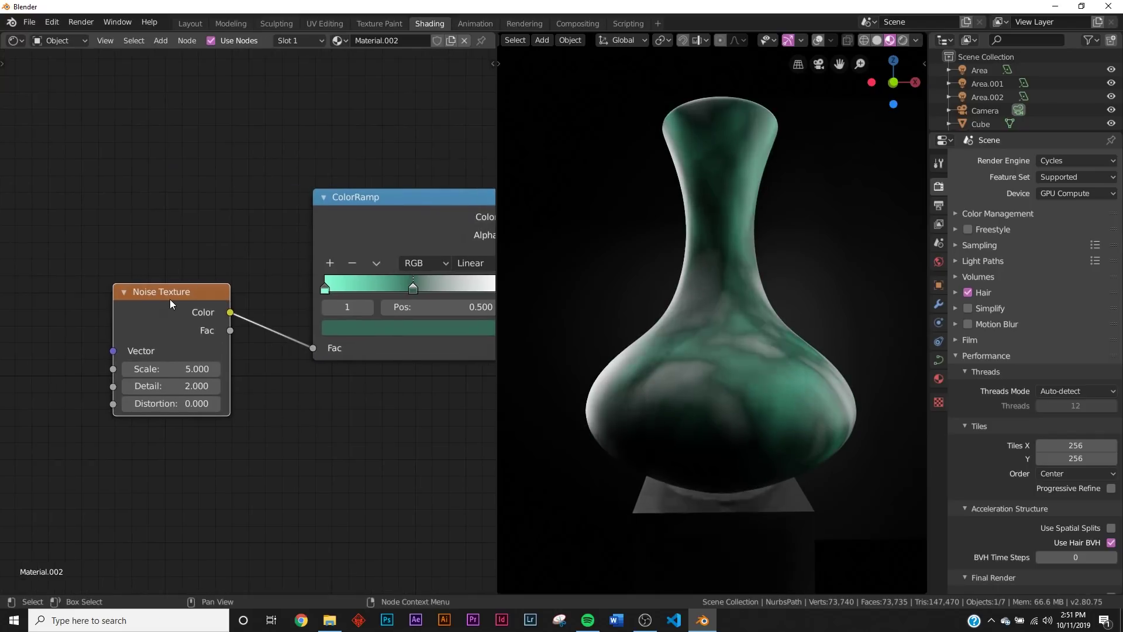
key("ctrl+t")
scroll(170, 300, "left", 15, "ctrl")
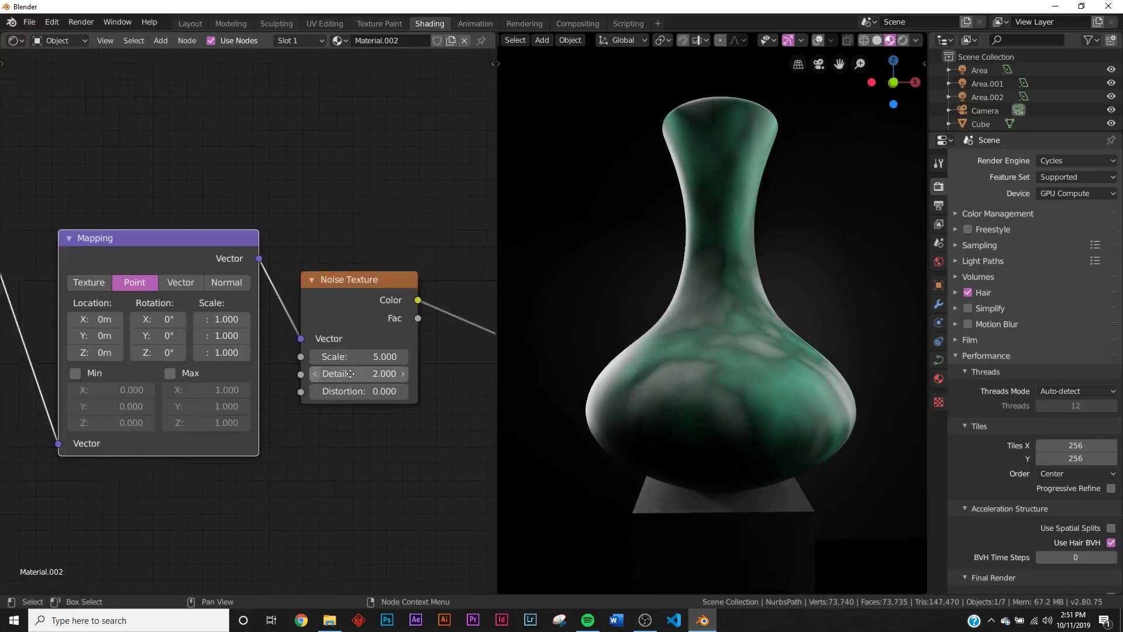
left_click_drag(232, 286, 305, 402)
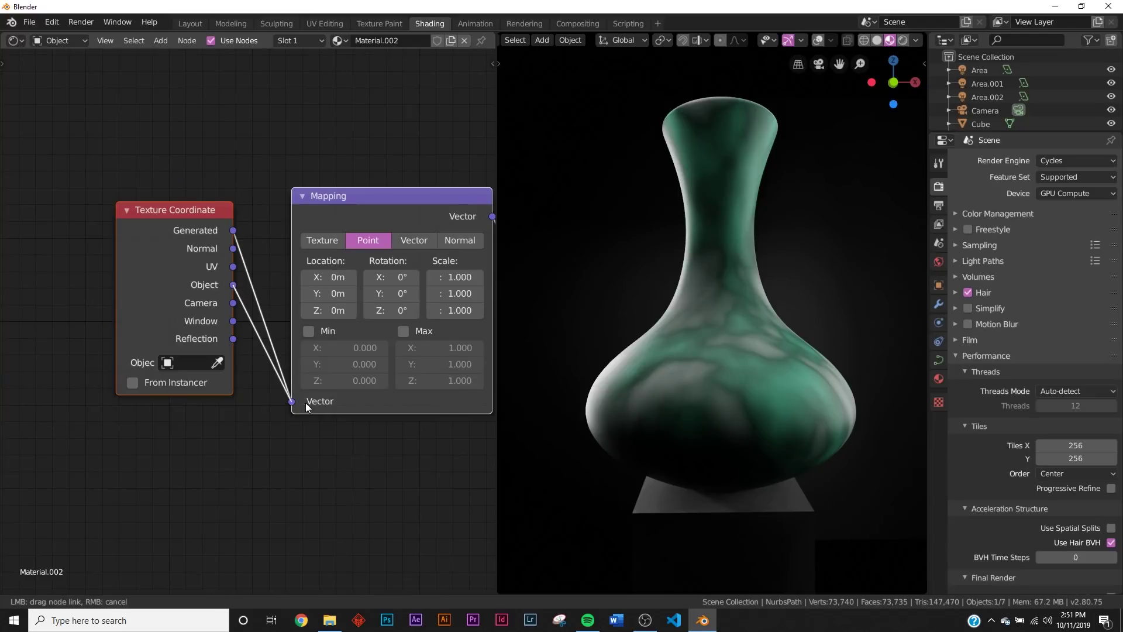
Add a Gradient Texture node below the Noise Texture and connect the Mapping's Vector output to it
scroll(286, 336, "right", 10, "ctrl")
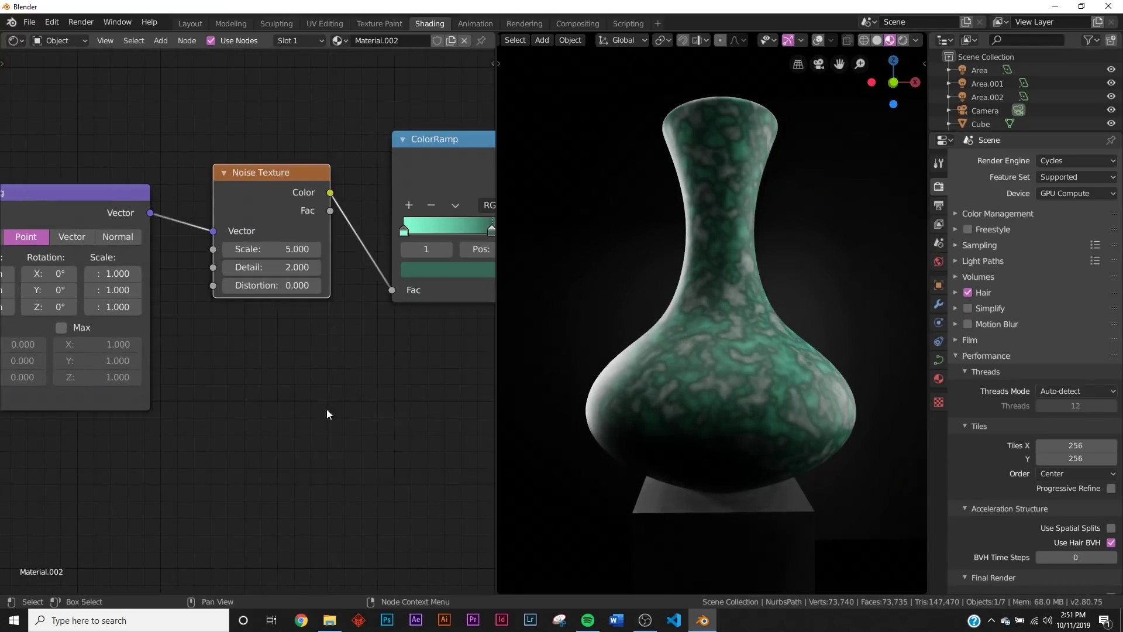
key("shift+a")
left_click(307, 365)
type("grad")
key("Return")
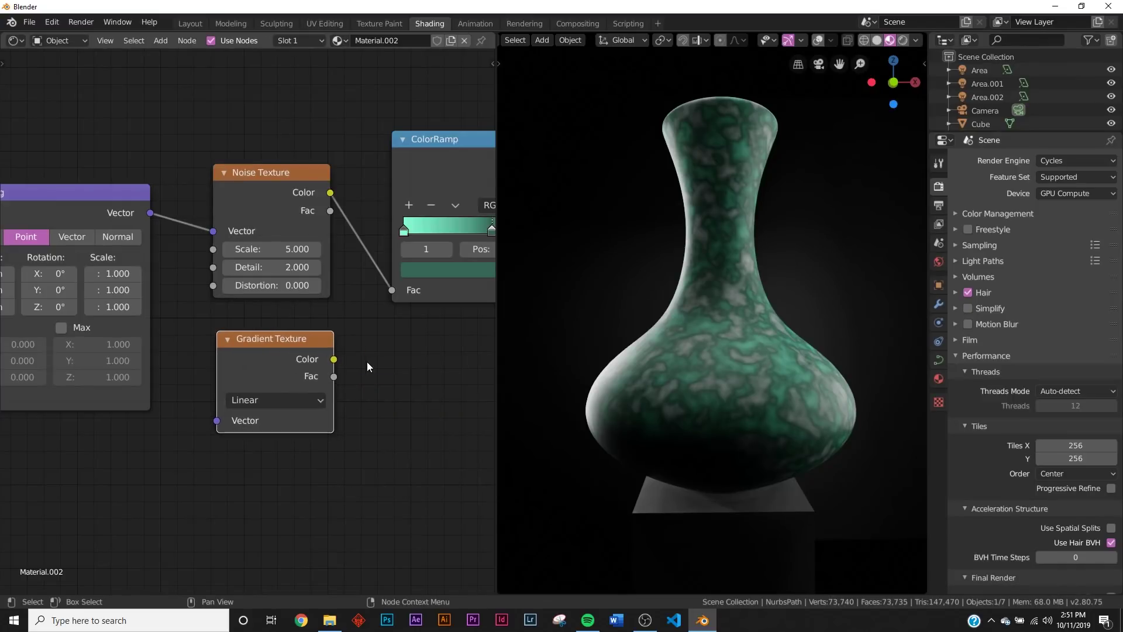
left_click_drag(148, 214, 216, 420)
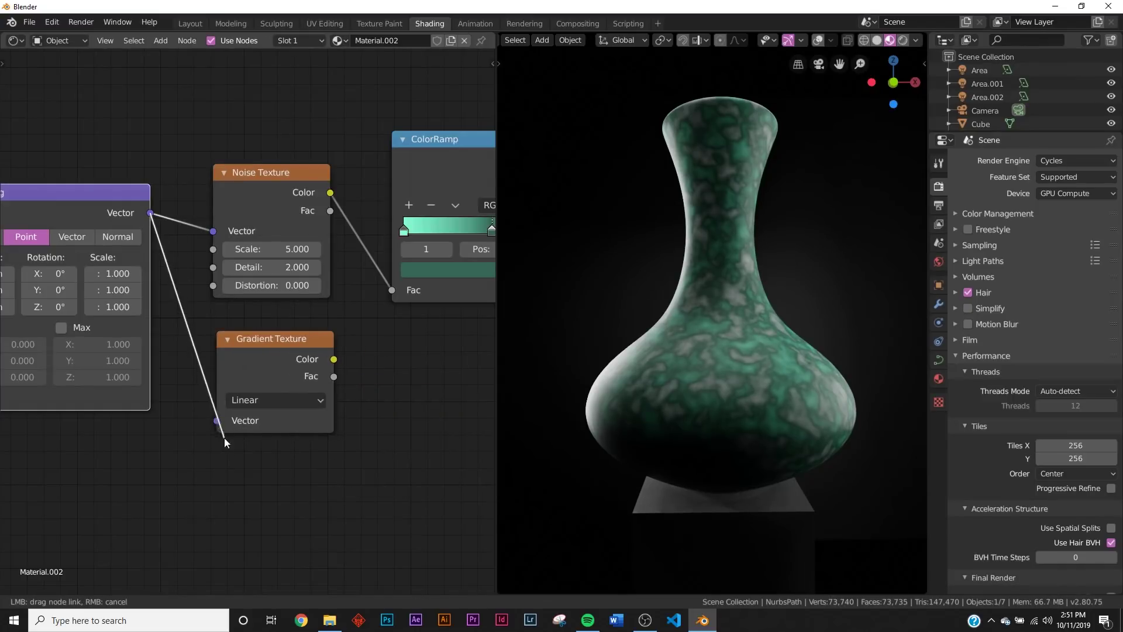
Insert a MixRGB node between the Noise Texture and ColorRamp, with the Gradient Texture's Color feeding Color2
key("shift+a")
left_click(388, 337)
type("mix")
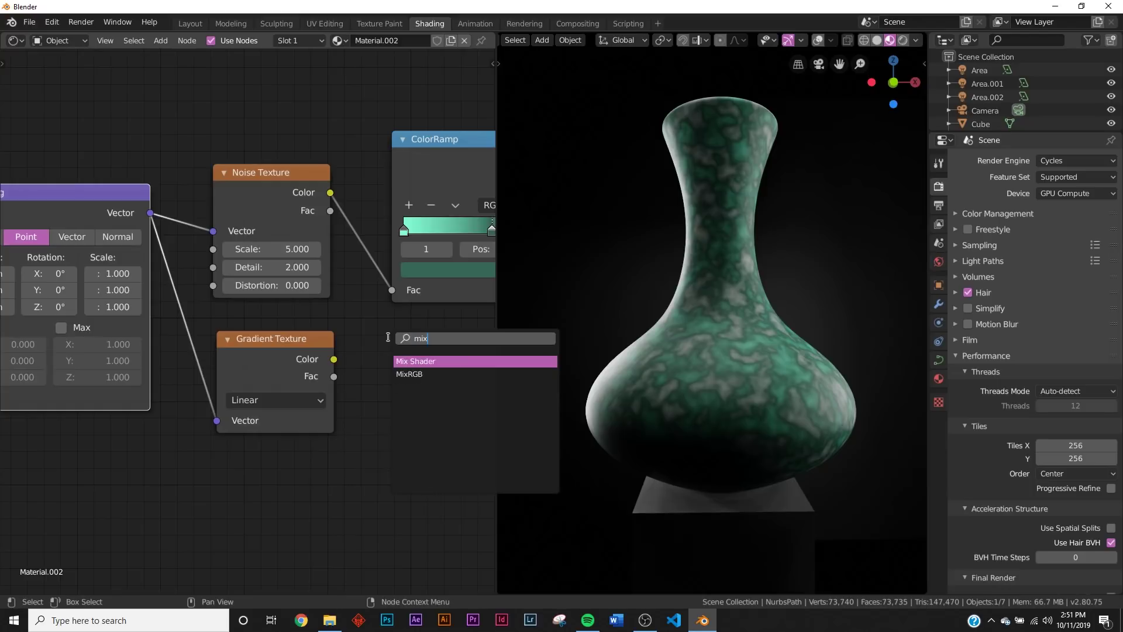
left_click(409, 374)
left_click(352, 241)
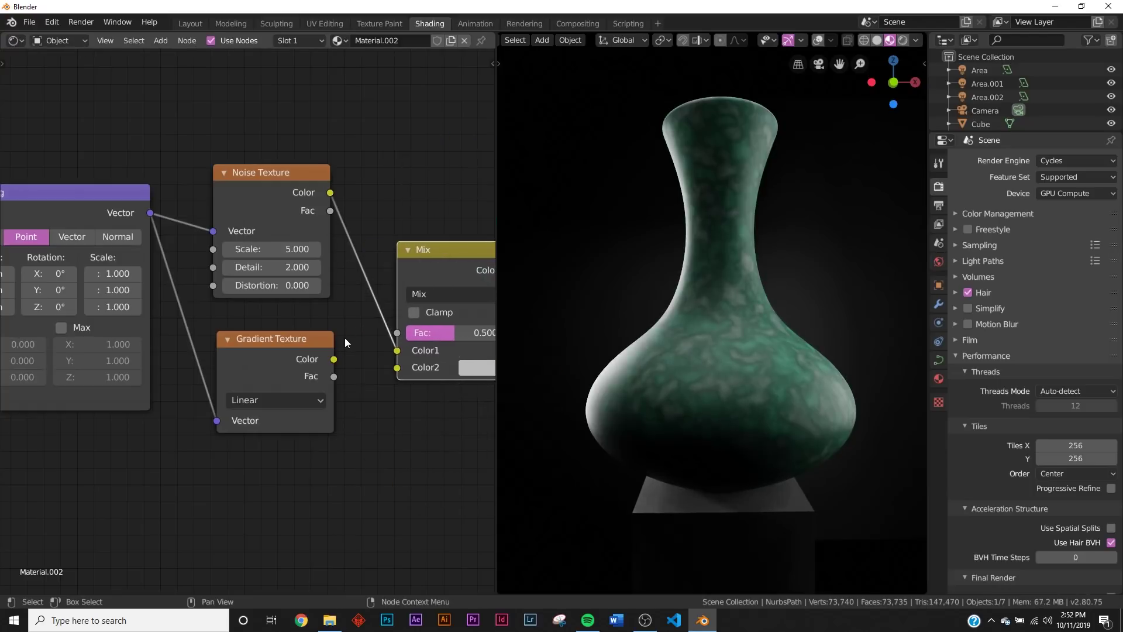
left_click_drag(334, 359, 398, 370)
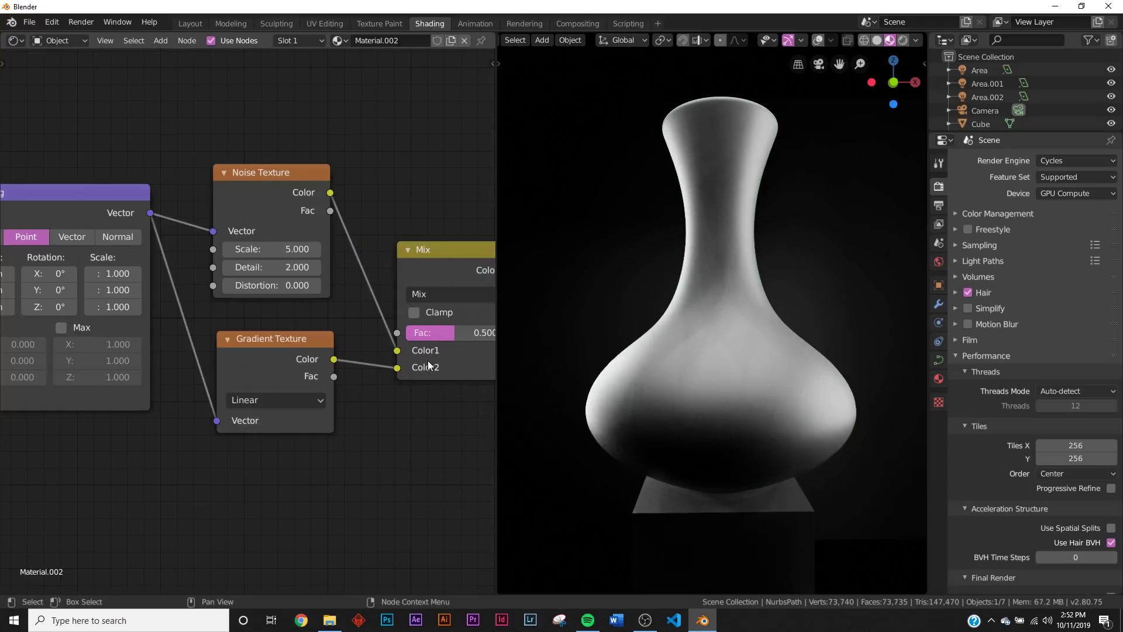
mouse_move(259, 189)
left_mouse_down()
mouse_move(338, 141)
mouse_move(289, 142)
mouse_move(280, 186)
left_mouse_up()
Inspect the gradient pattern around the vase and lower the Principled BSDF's Roughness to its minimum
middle_click_drag(720, 336, 805, 408)
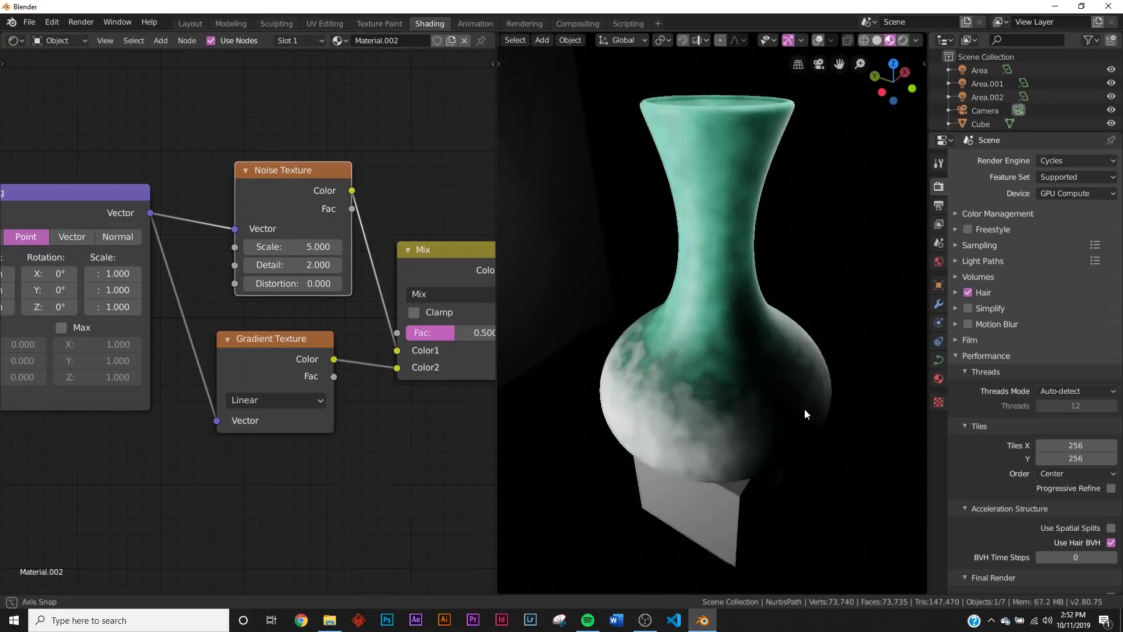
scroll(735, 412, "up", 5)
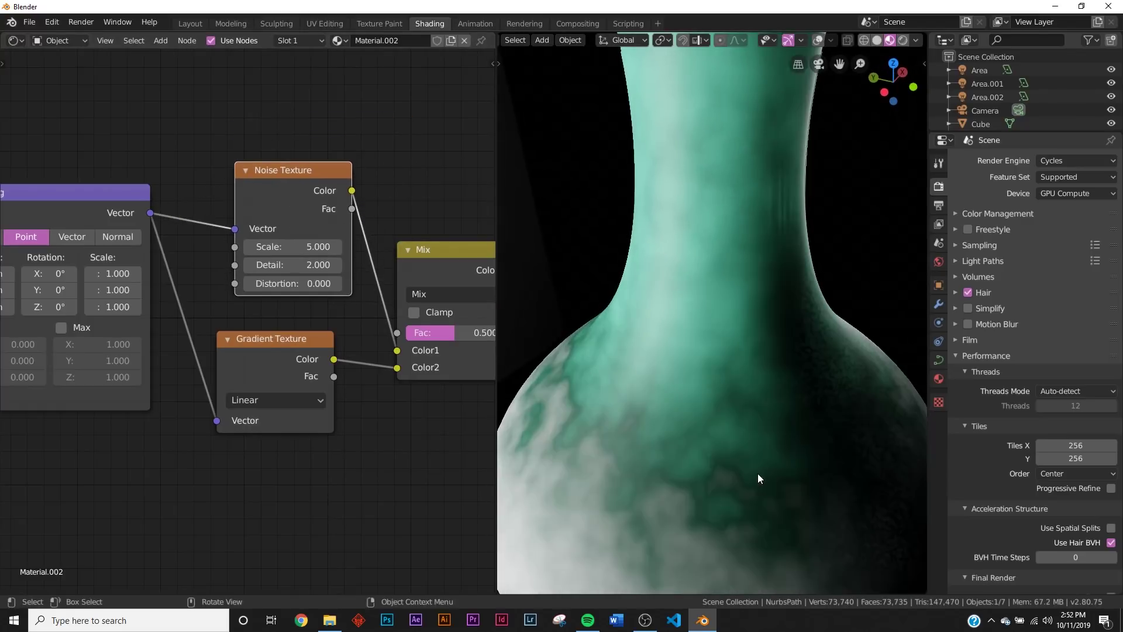
scroll(757, 473, "down", 5)
key("KP_1")
scroll(725, 305, "up", 5)
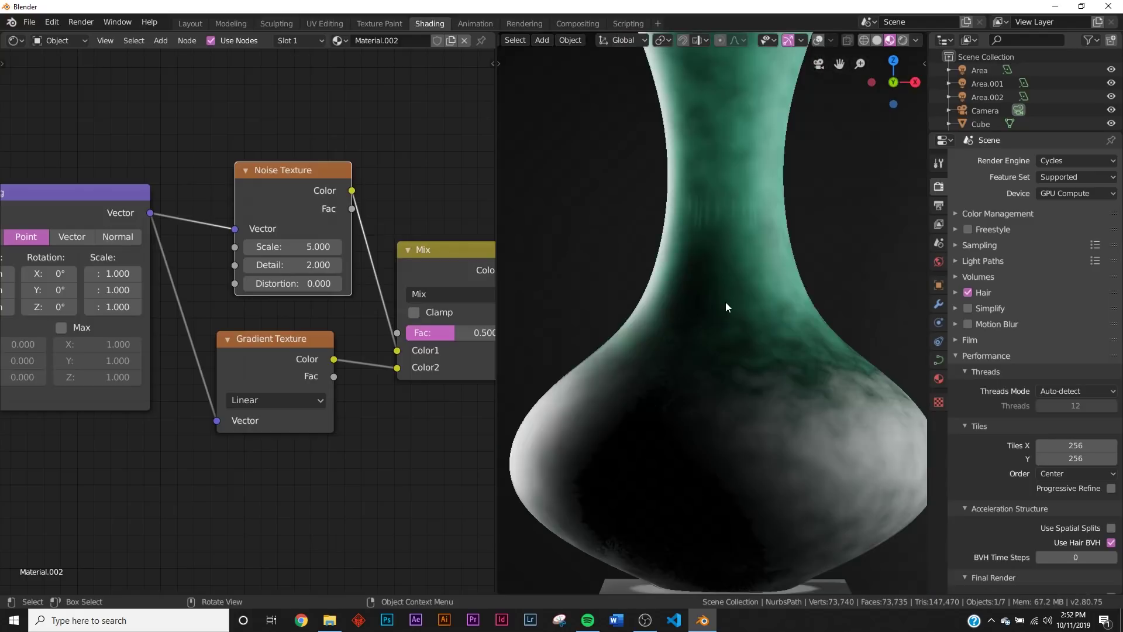
scroll(701, 441, "down", 5)
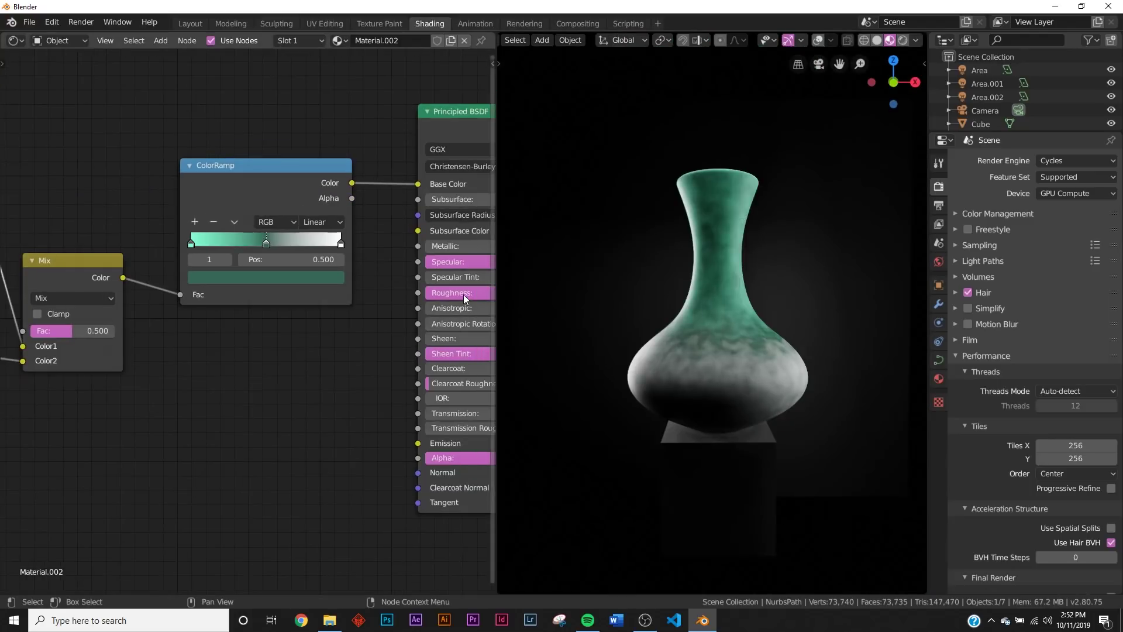
left_click_drag(463, 295, 425, 296)
Check the glossy vase up close and from the camera in Look Dev shading
scroll(704, 348, "up", 5)
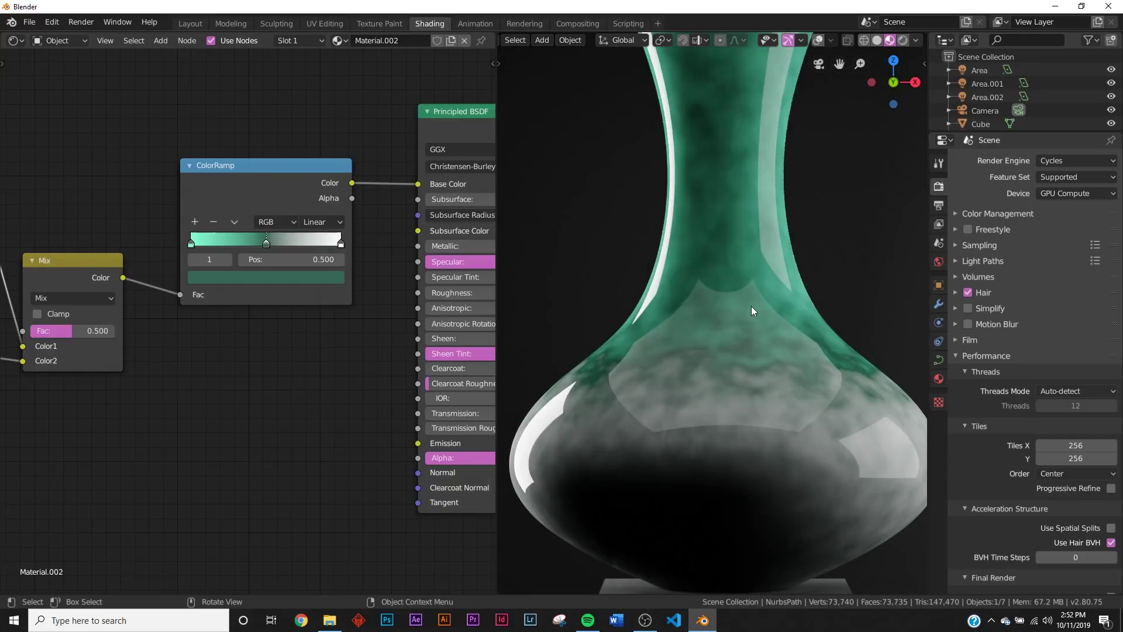
key("z")
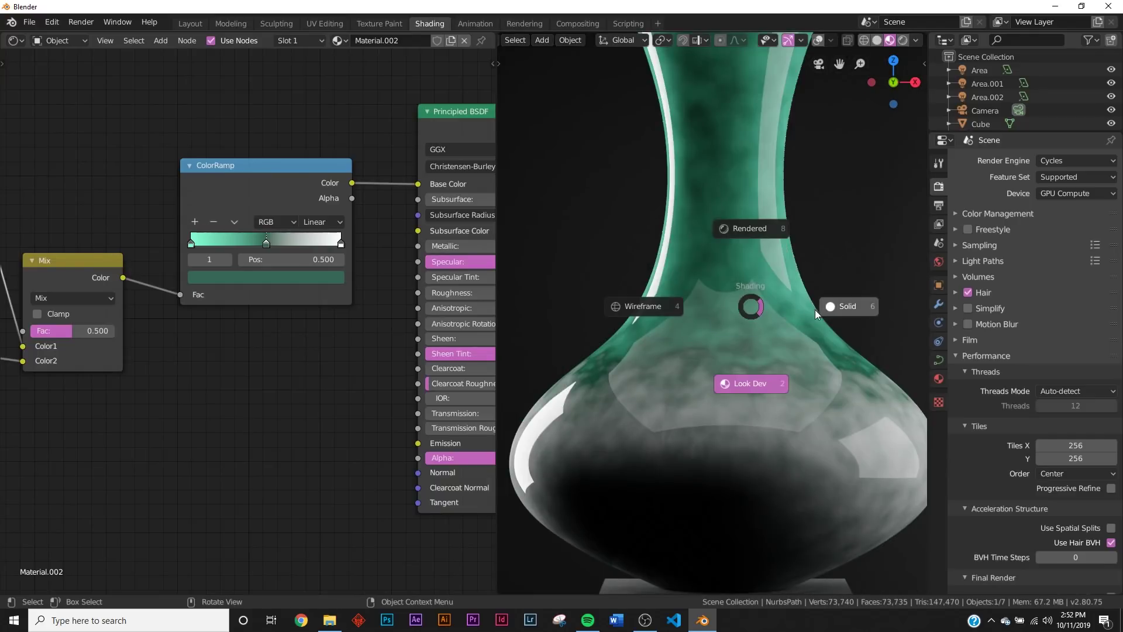
left_click(780, 307)
key("KP_0")
key("z")
left_click(732, 383)
scroll(733, 381, "up", 5)
middle_click_drag(729, 314, 729, 310)
scroll(276, 301, "up", 4)
Insert a Separate XYZ node between the Mapping and Noise Texture nodes
middle_click_drag(186, 309, 336, 325)
middle_click_drag(159, 361, 336, 275)
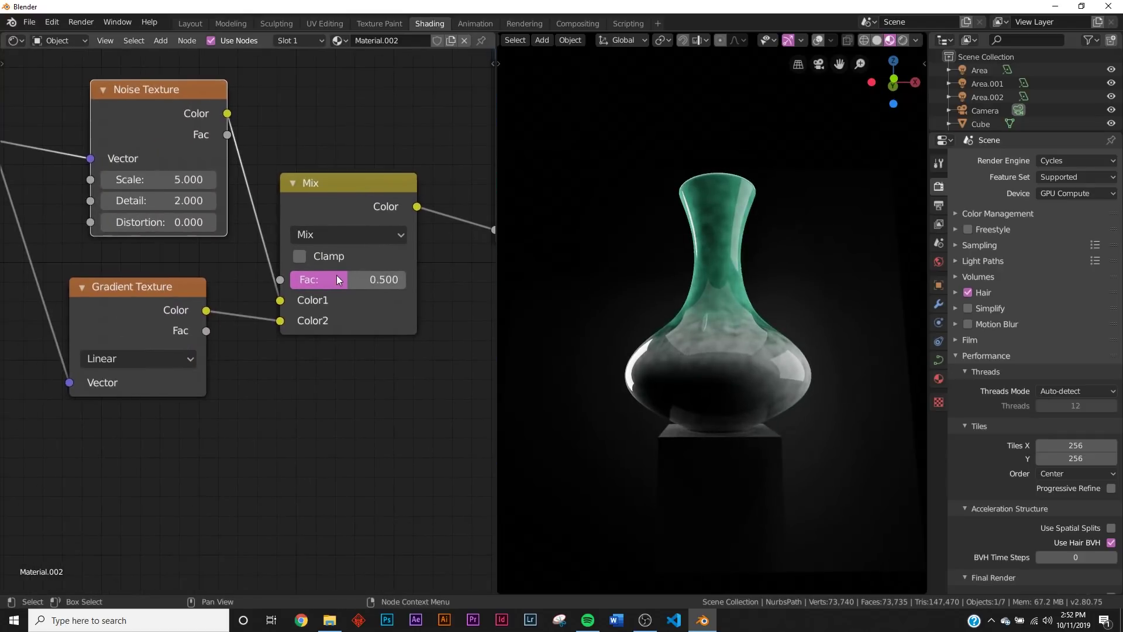
middle_click_drag(132, 238, 262, 337)
key("shift+a")
left_click(201, 156)
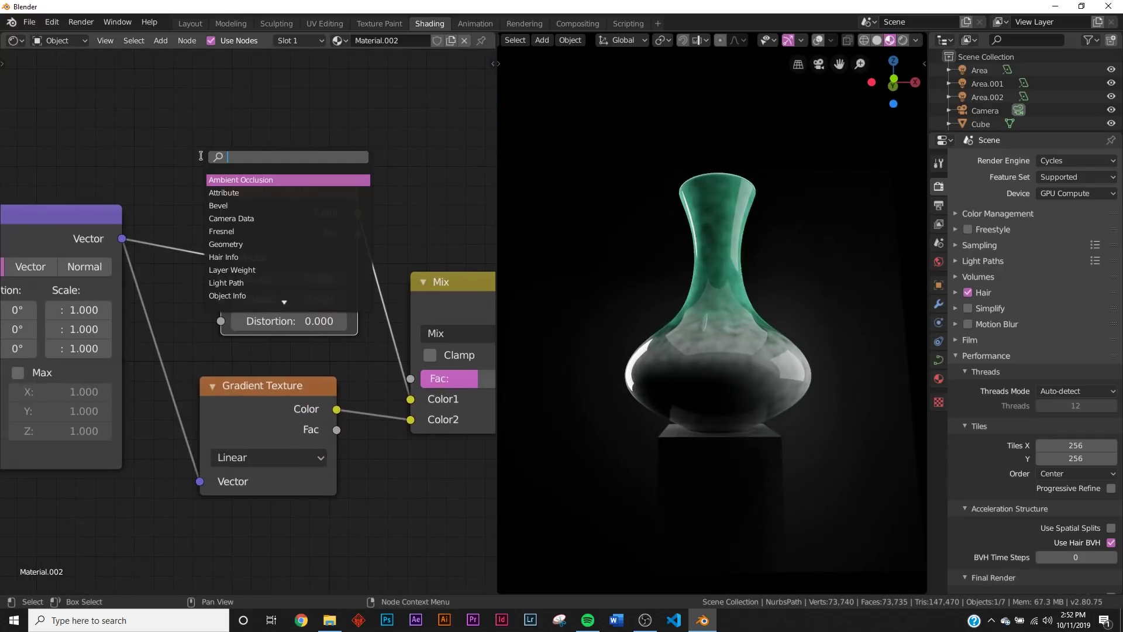
type("se")
key("Down")
key("Down")
key("Down")
key("Down")
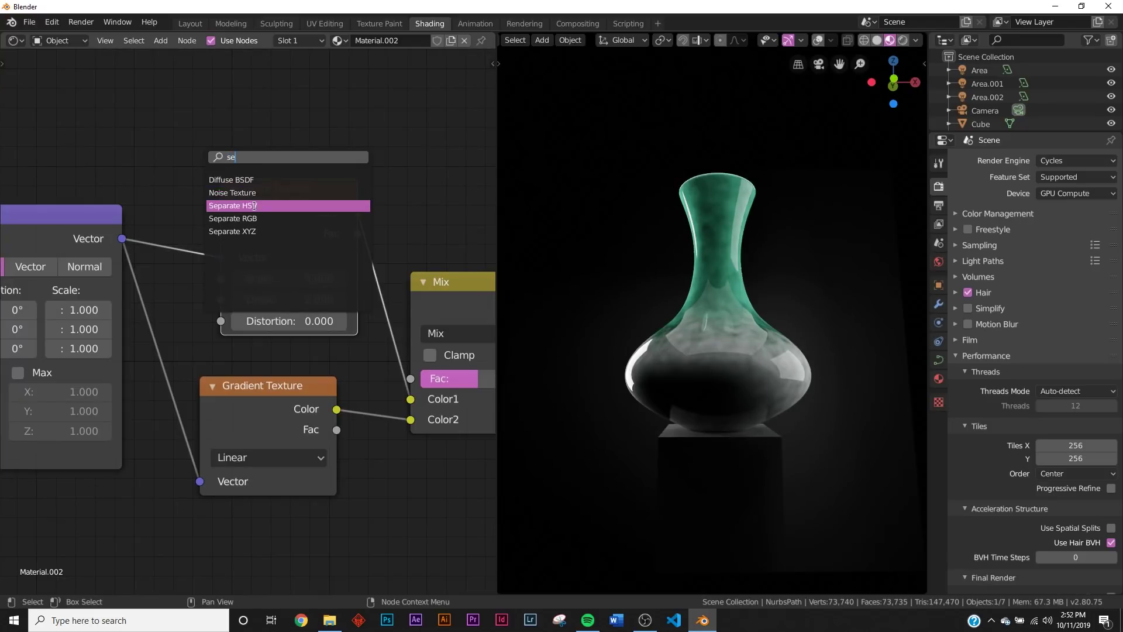
key("Return")
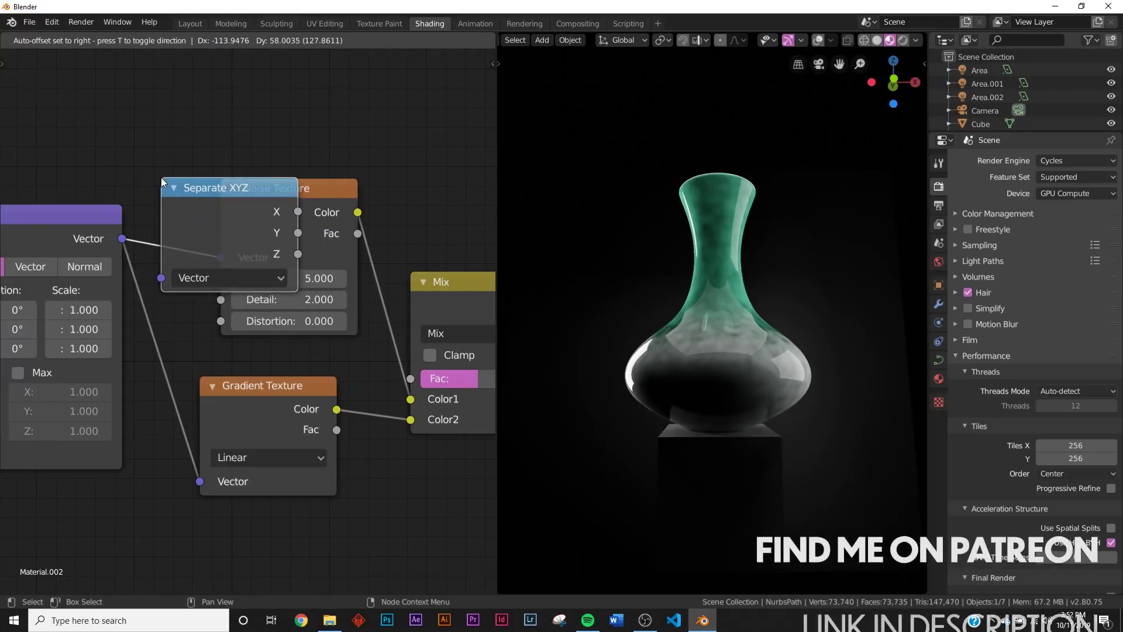
left_click(200, 176)
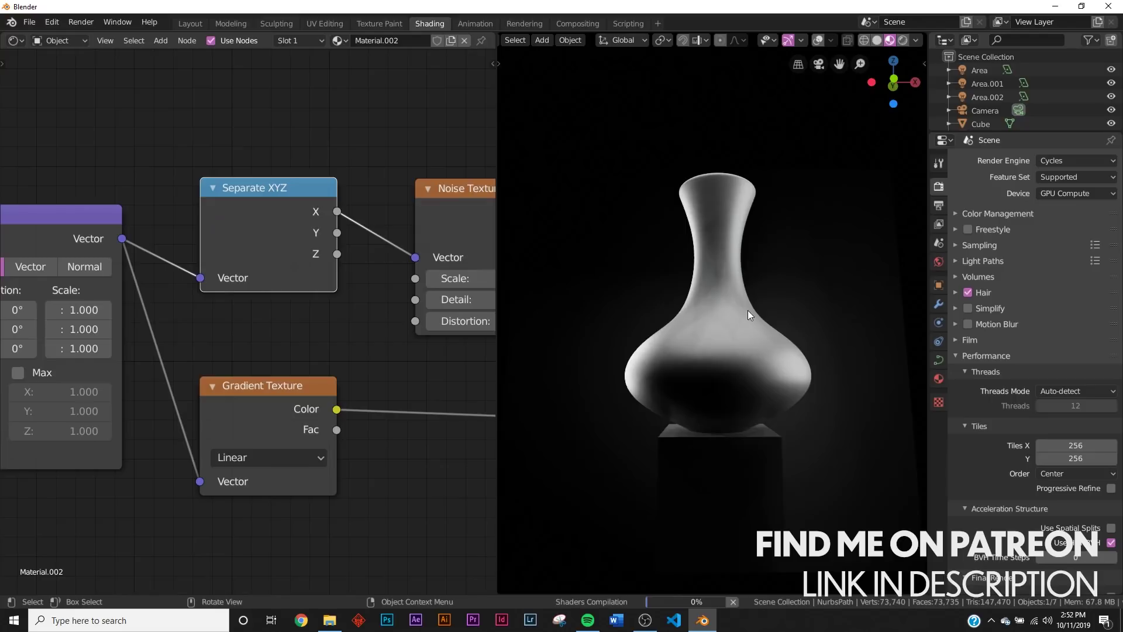
Move the Texture Coordinate node aside and insert a second Noise Texture between it and the Mapping node
scroll(726, 332, "up", 3)
middle_click_drag(167, 325, 446, 275)
middle_click_drag(201, 307, 398, 308)
left_click_drag(228, 186, 87, 209)
key("shift+a")
left_click(229, 208)
type("no")
type("i")
left_click(254, 232)
left_click(272, 233)
Insert a MixRGB node between the new Noise Texture and Mapping, and connect the Object coordinates to its Color2
key("shift+a")
left_click(287, 219)
type("mi")
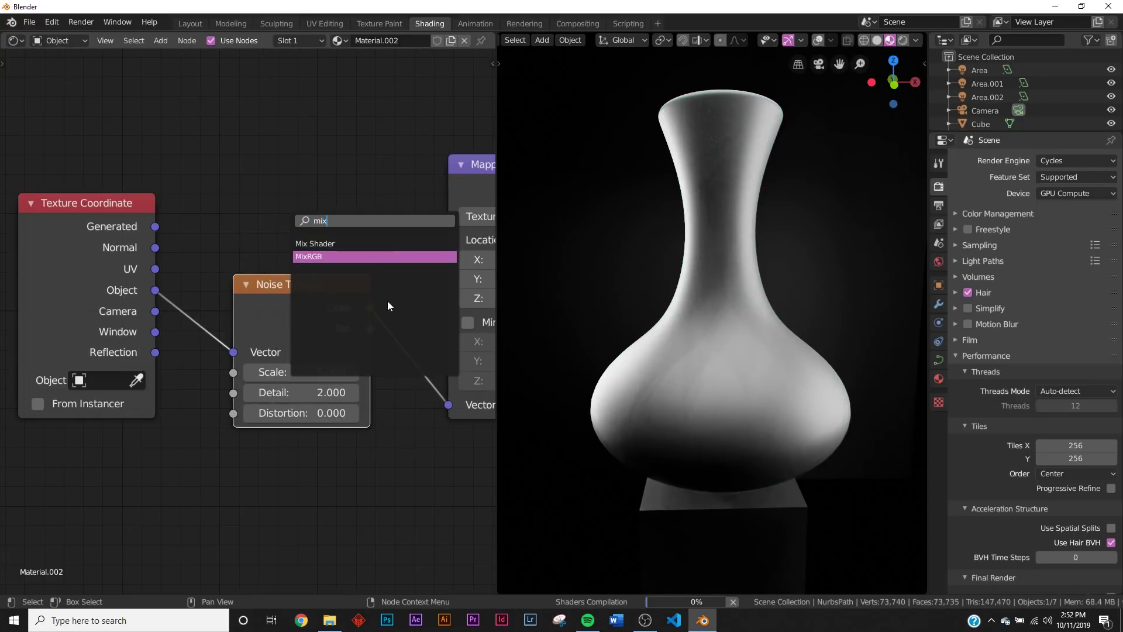
type("x")
key("Return")
left_click(378, 282)
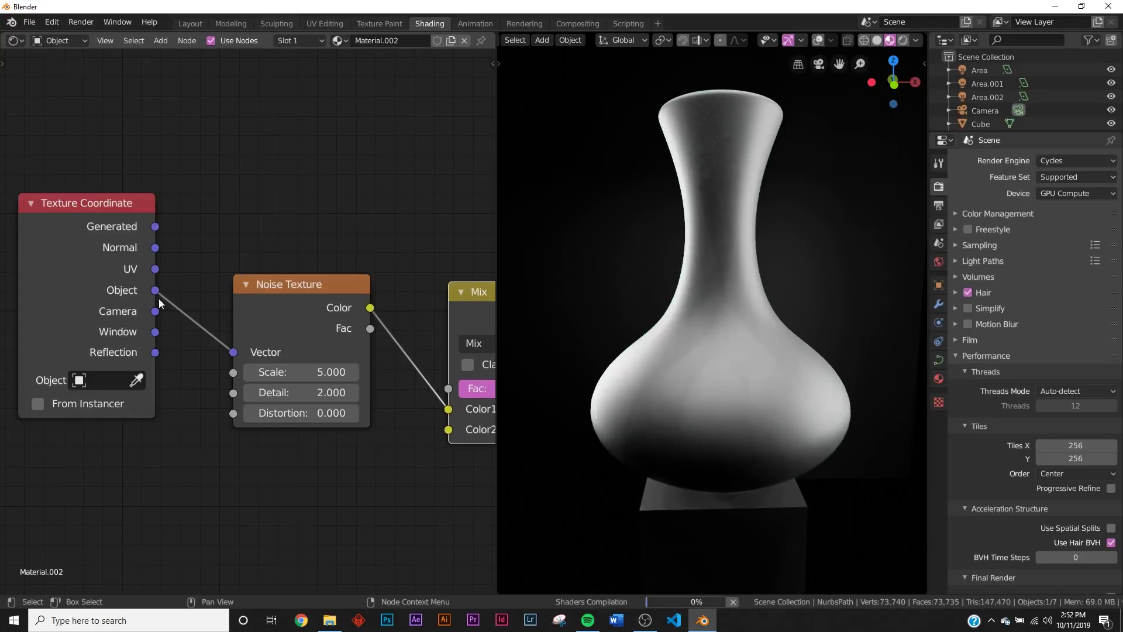
left_click_drag(156, 291, 225, 328)
left_click_drag(426, 432, 442, 434)
left_click_drag(325, 297, 337, 206)
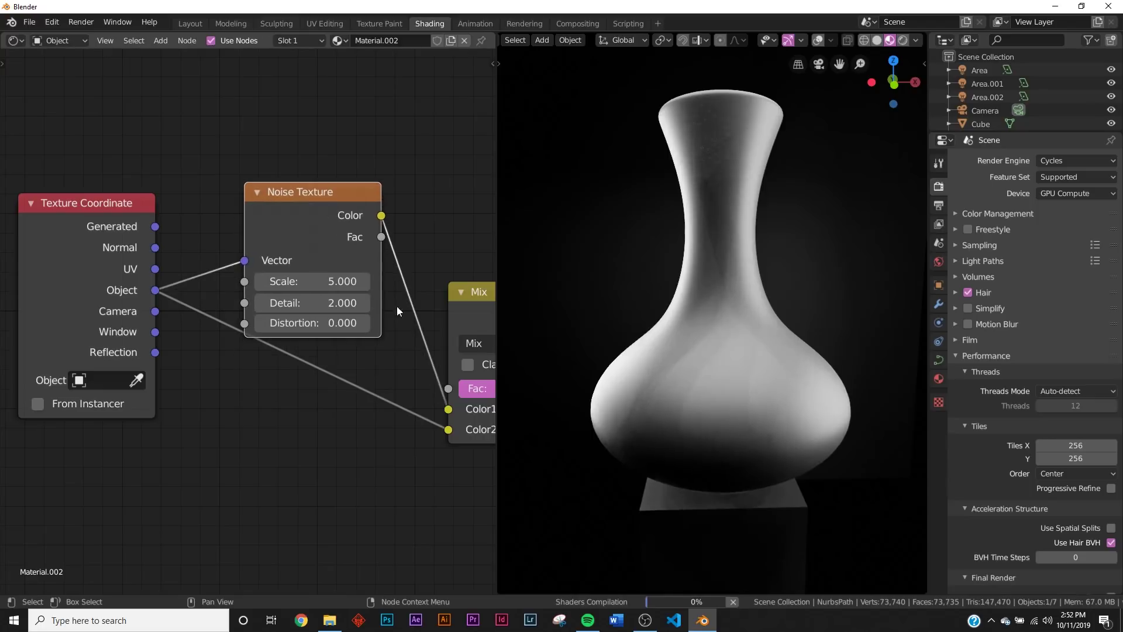
Raise the Detail of the Noise Texture that distorts the coordinates to 16
middle_click_drag(387, 290, 182, 271)
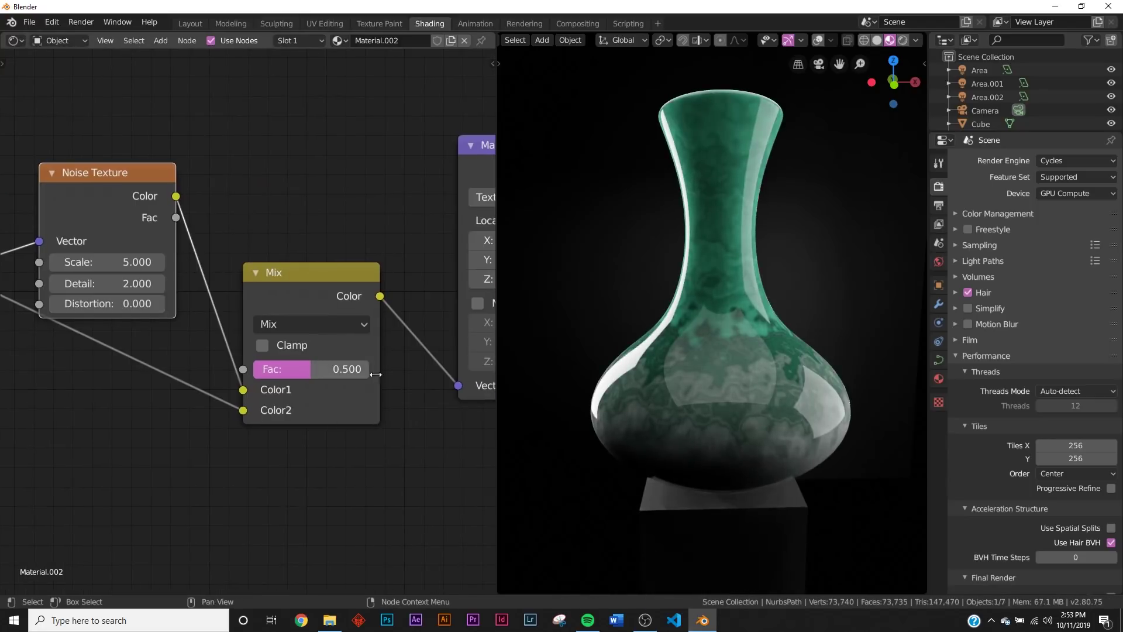
scroll(699, 371, "up", 8)
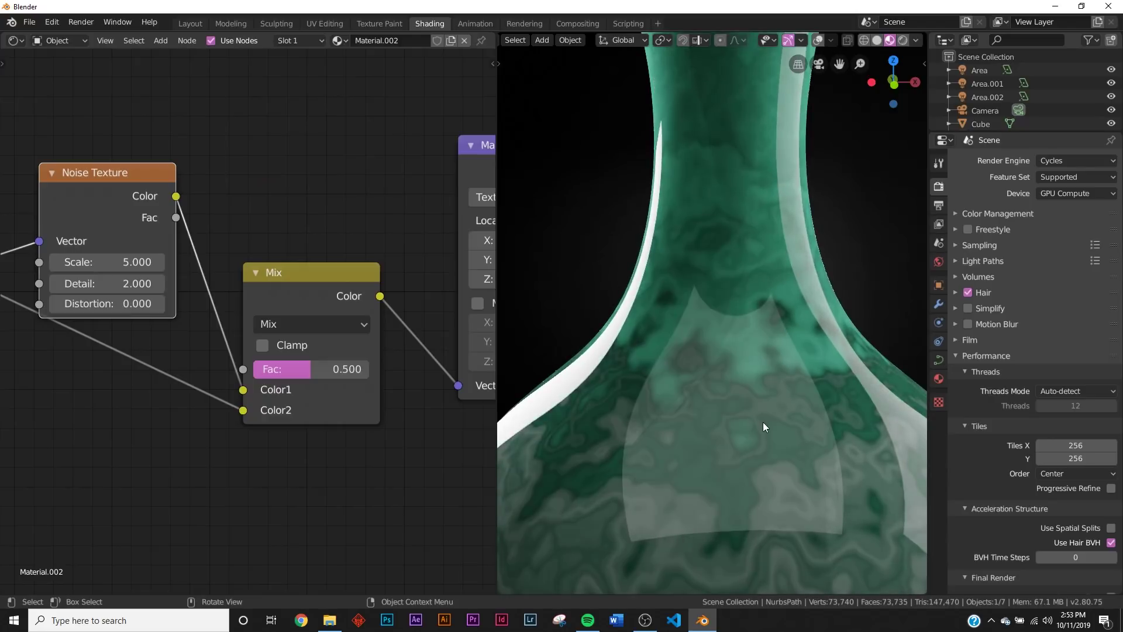
left_click_drag(107, 283, 246, 284)
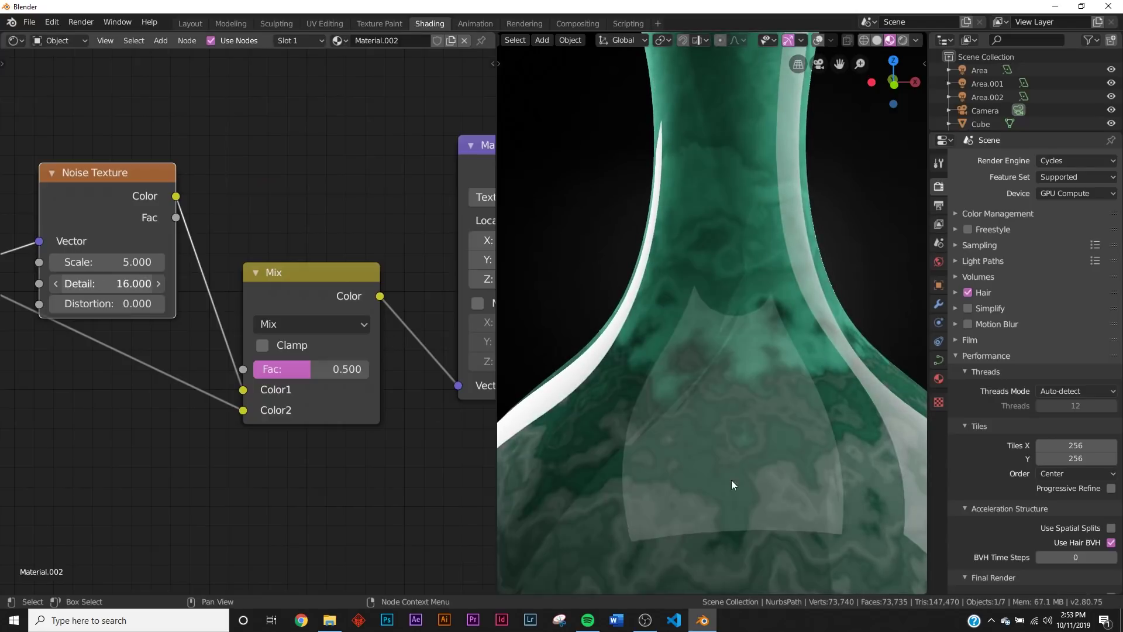
Set the Fac of the Mix node that blends the distorted coordinates to 0.870
scroll(798, 335, "down", 8)
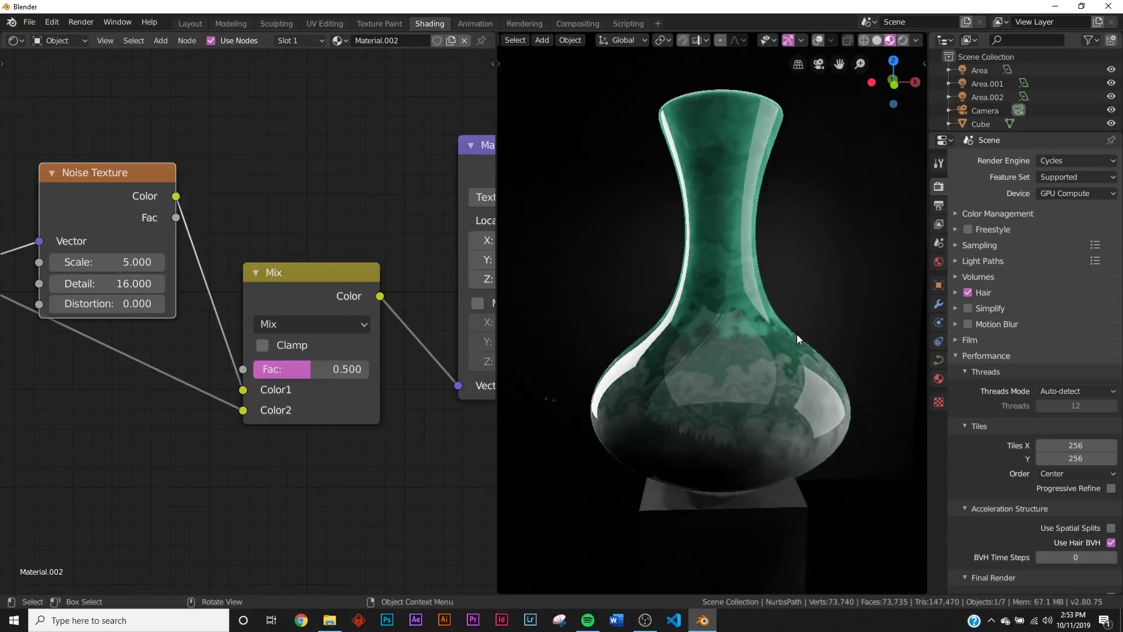
mouse_move(310, 368)
left_mouse_down()
mouse_move(367, 368)
mouse_move(353, 368)
left_mouse_up()
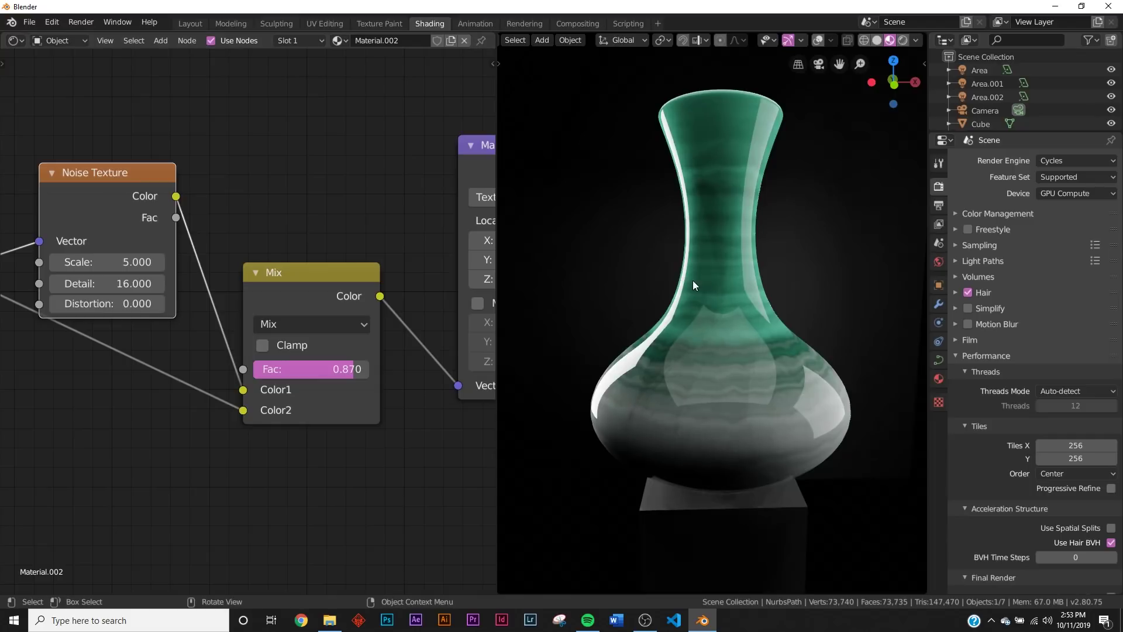
Add a Bump node and connect its Normal output to the Normal input of the Principled BSDF
scroll(319, 417, "down", 4)
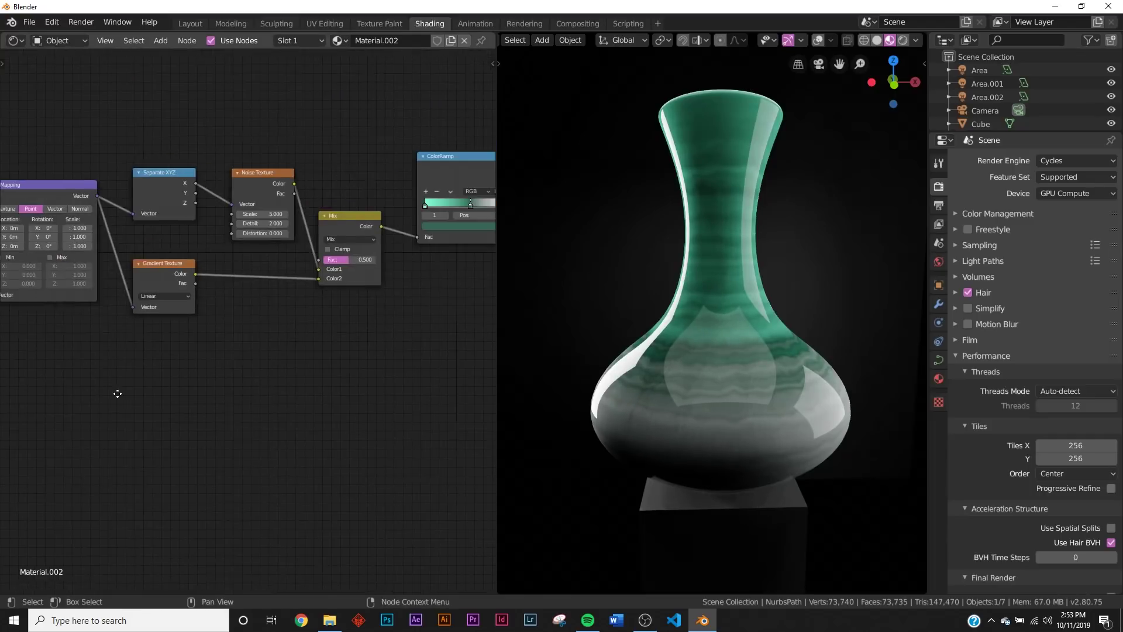
middle_click_drag(466, 343, 235, 387)
scroll(261, 389, "up", 4)
key("shift+a")
left_click(269, 390)
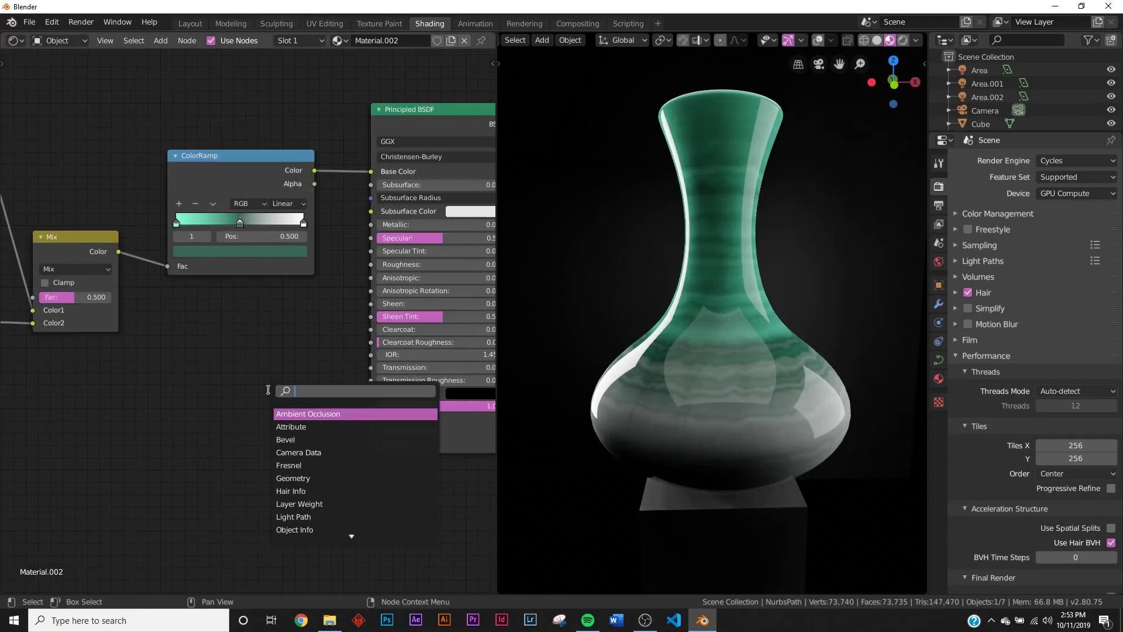
type("bump")
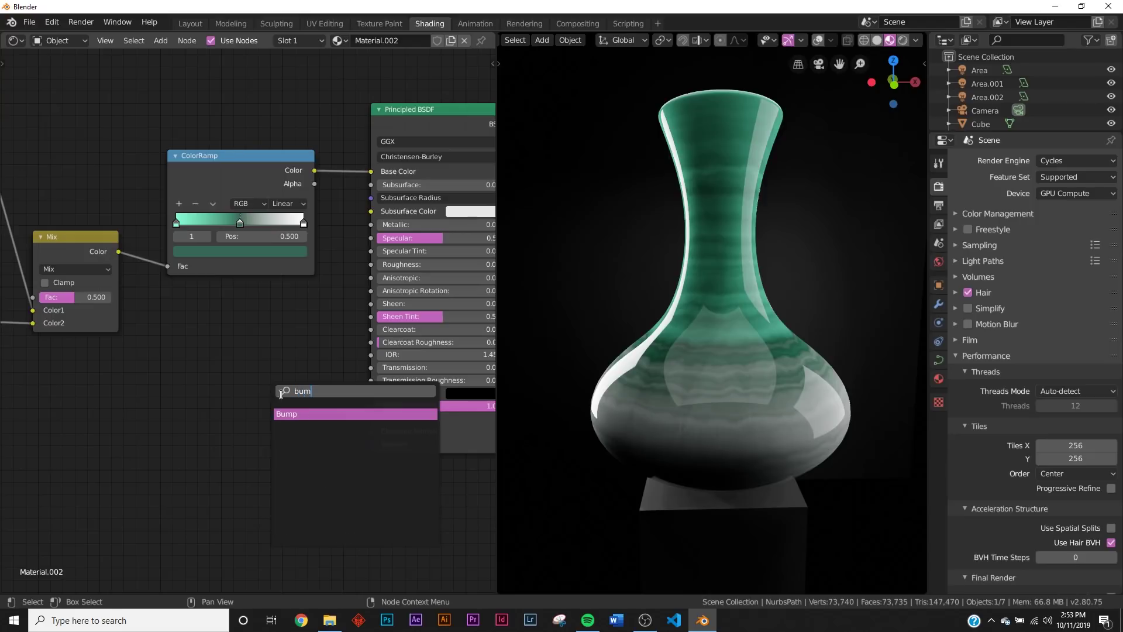
key("Return")
left_click(322, 419)
left_click_drag(302, 418, 374, 419)
middle_click_drag(245, 359, 272, 361)
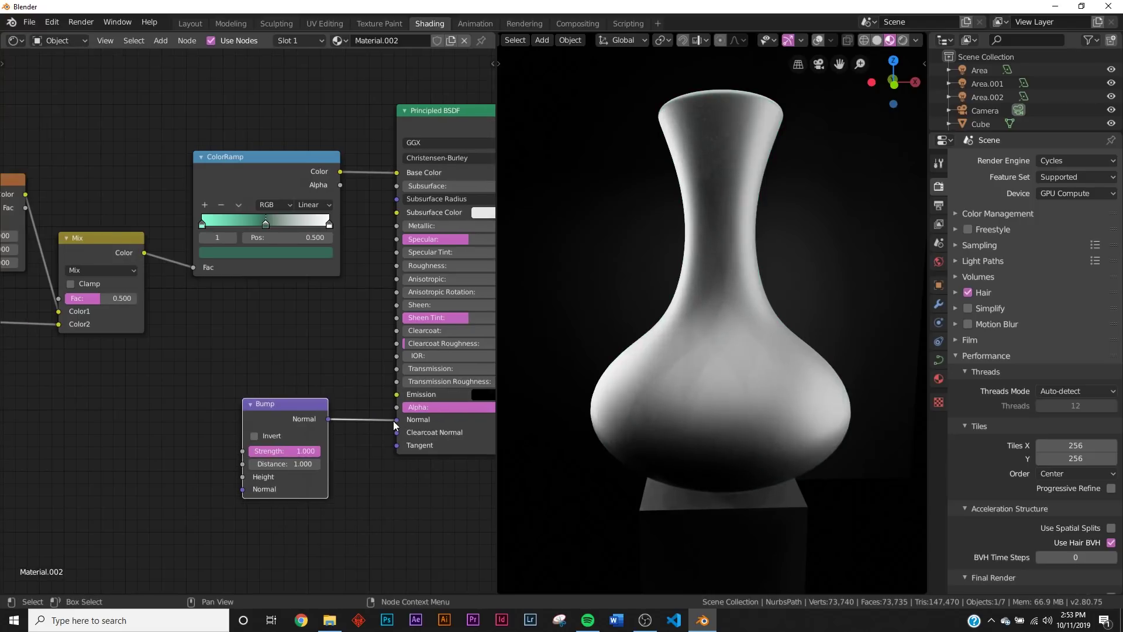
Connect the Color of the Mix node before the ColorRamp to the Bump node's Height and set the Bump Strength to 0.138
middle_click_drag(150, 331, 227, 331)
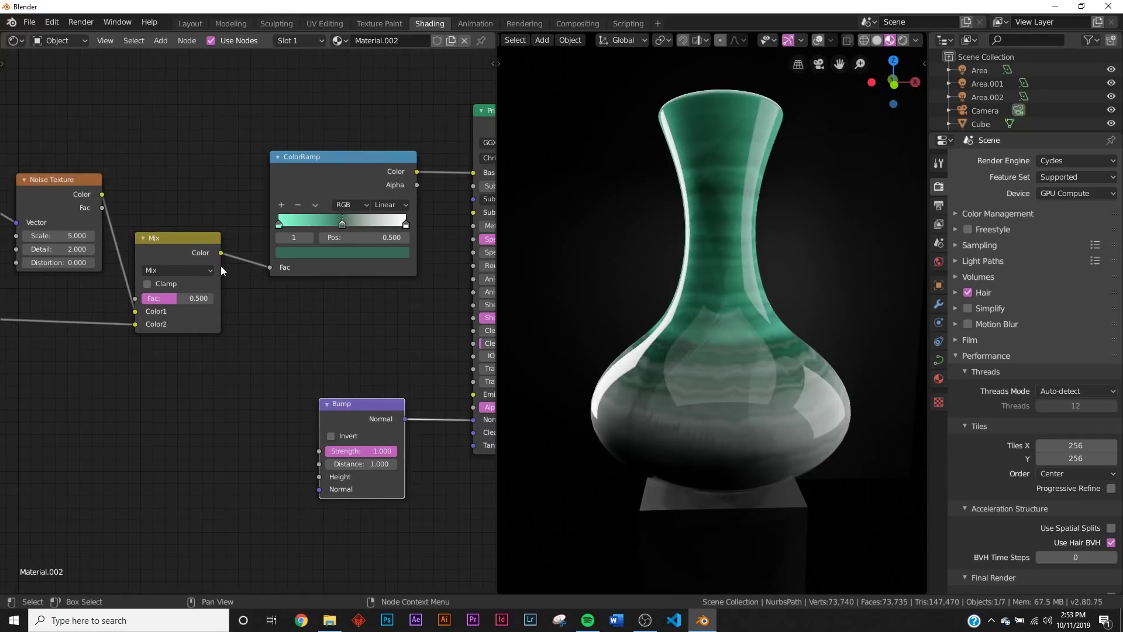
left_click_drag(221, 252, 319, 477)
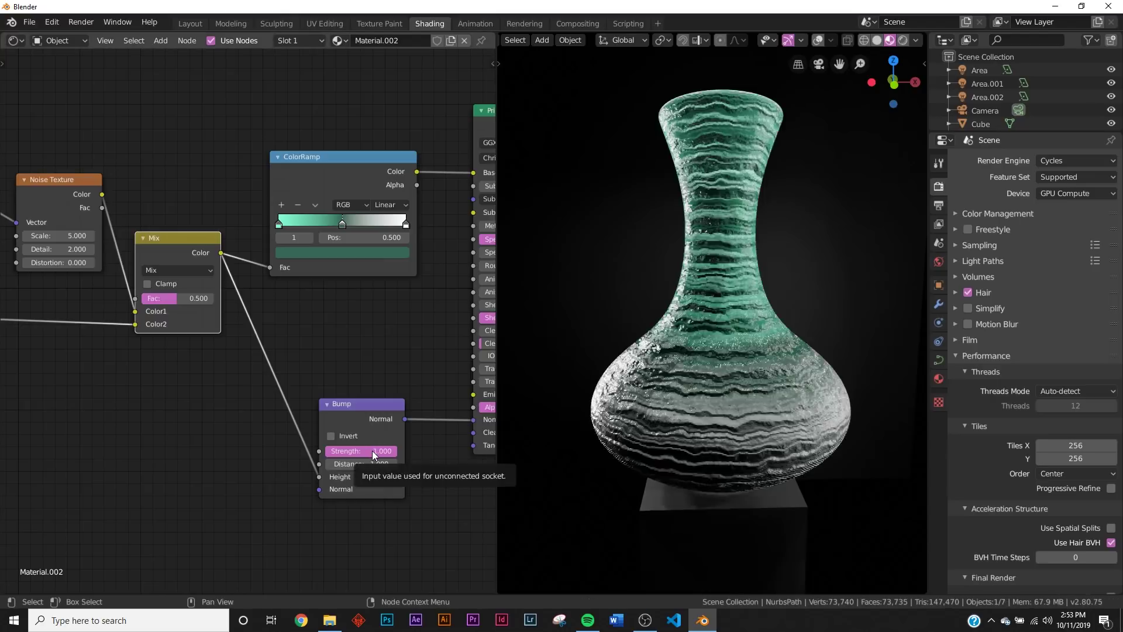
left_click_drag(372, 450, 318, 451)
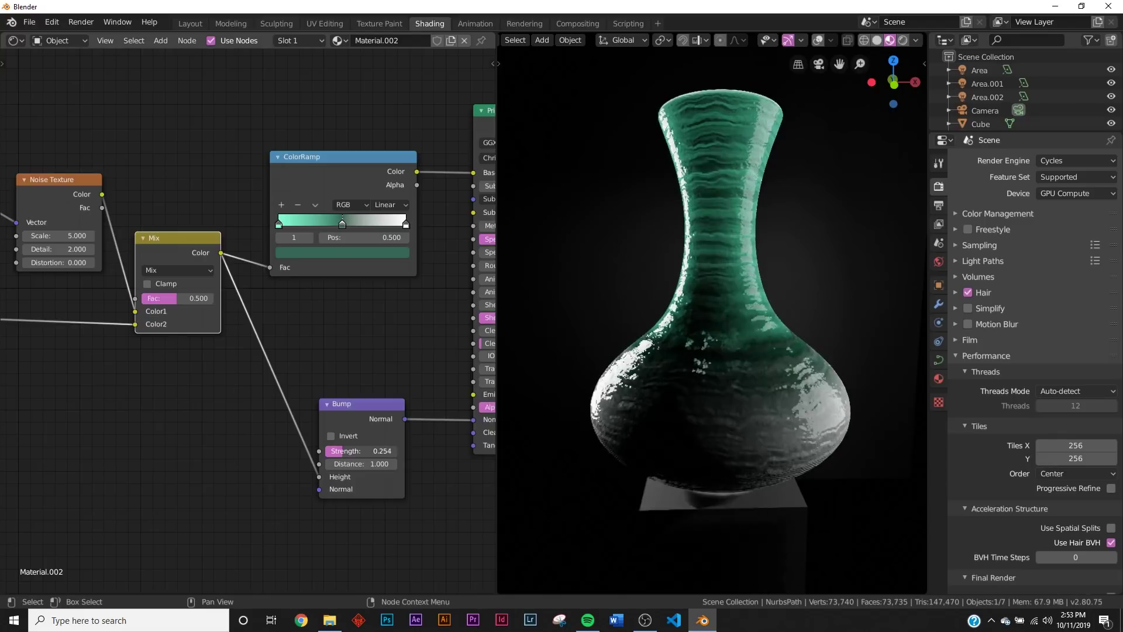
left_click_drag(368, 453, 360, 453)
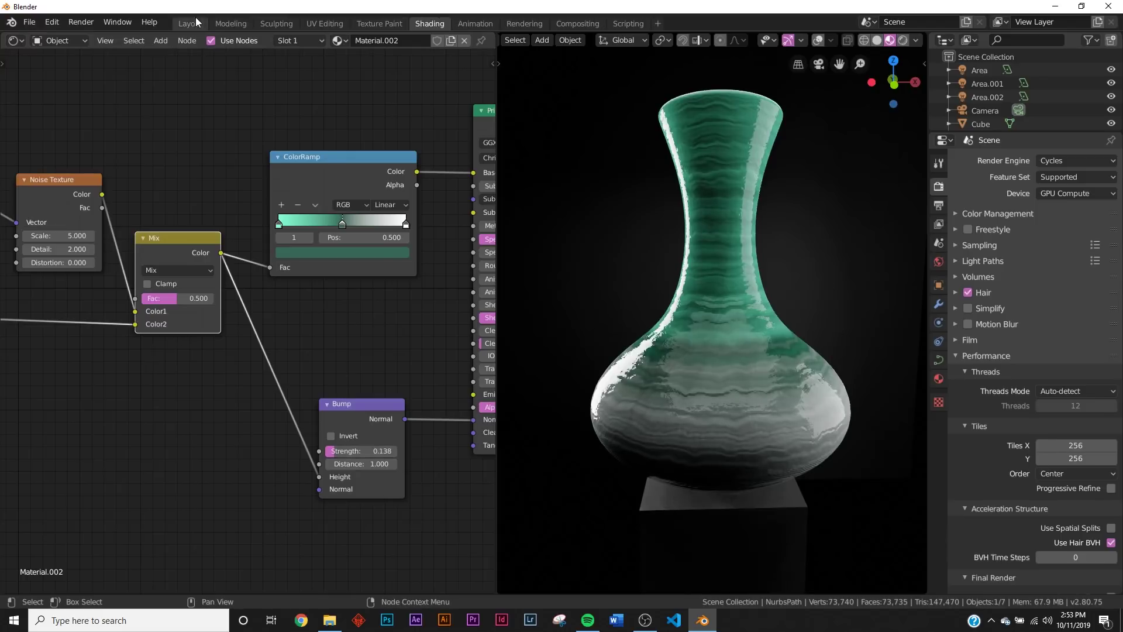
Switch to the Layout workspace in Solid shading and open the vase's curve in Edit Mode
left_click(193, 23)
key("z")
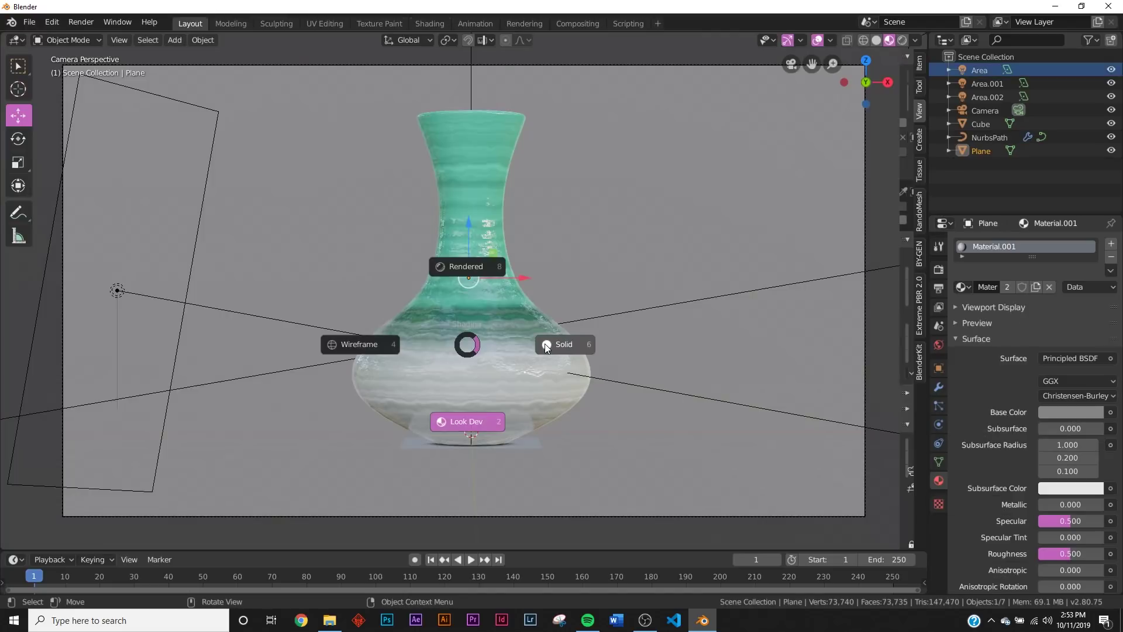
left_click(547, 343)
left_click(463, 319)
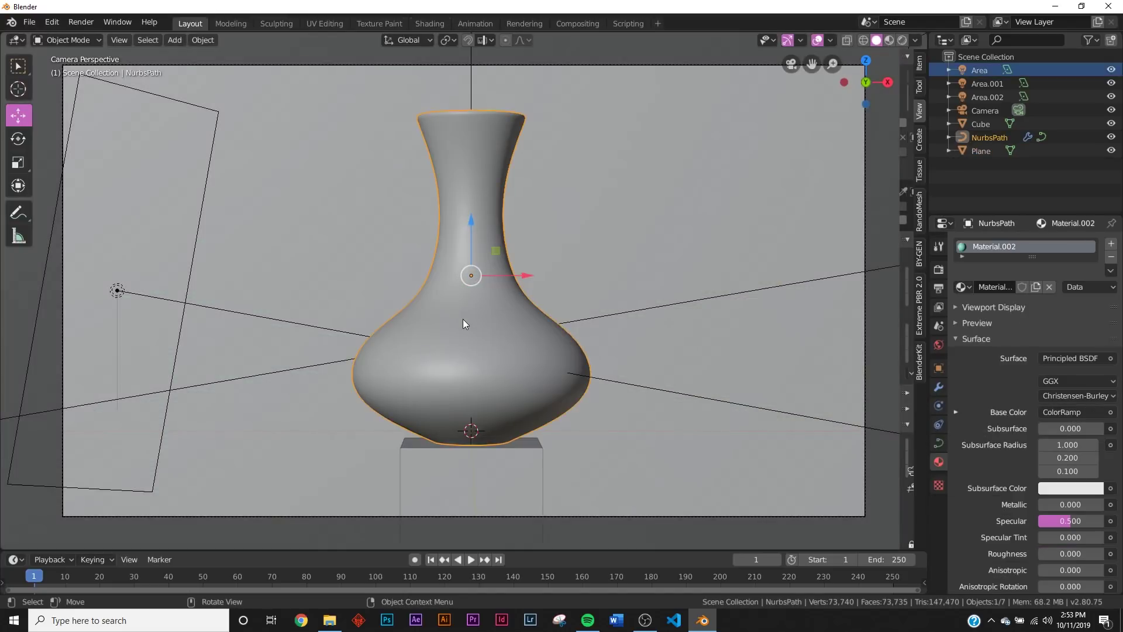
key("Tab")
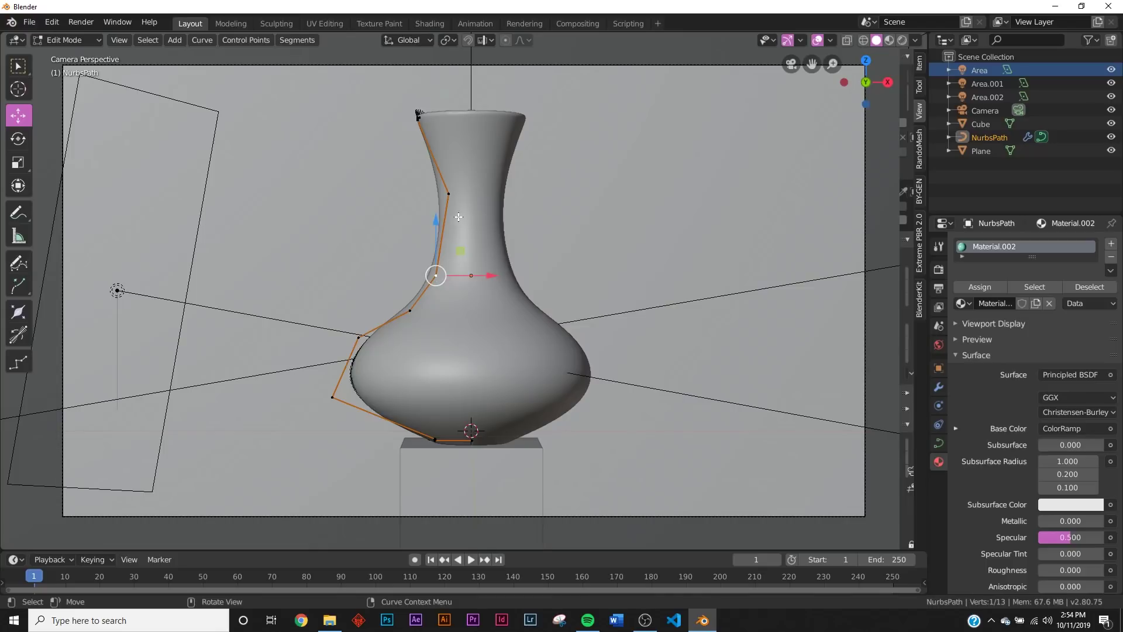
Subdivide the profile curve segment between the two control points on the vase's neck
left_click(449, 194, "shift")
right_click(455, 197)
left_click(494, 188)
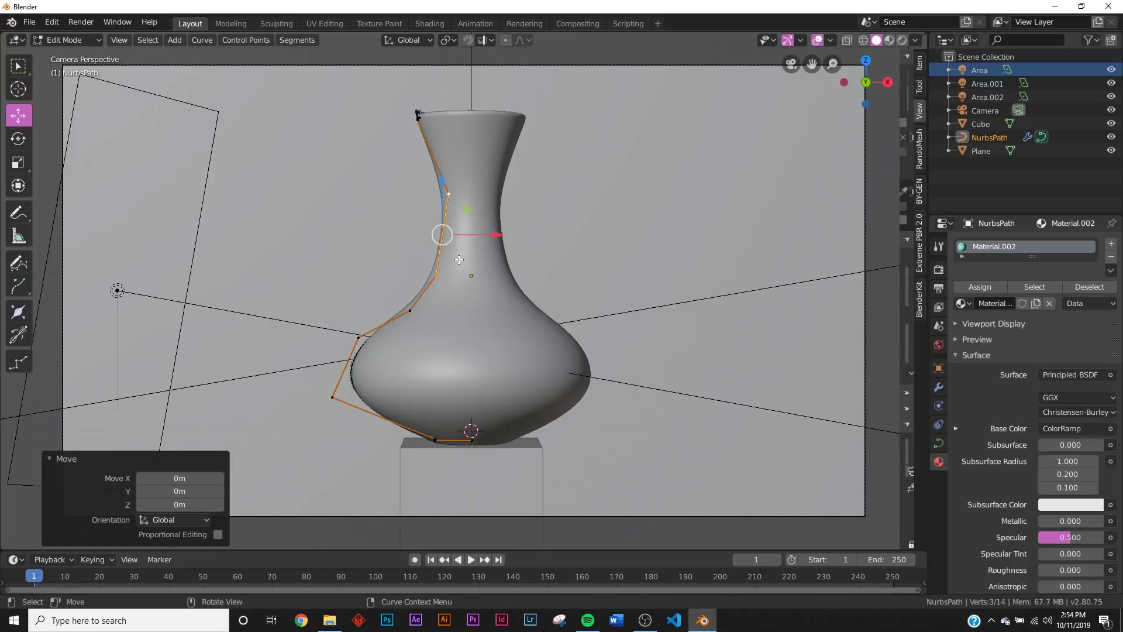
Move the new middle control point of the neck outward along X by about -1.51 m to form a second bulge
left_click(436, 275)
left_click(440, 234)
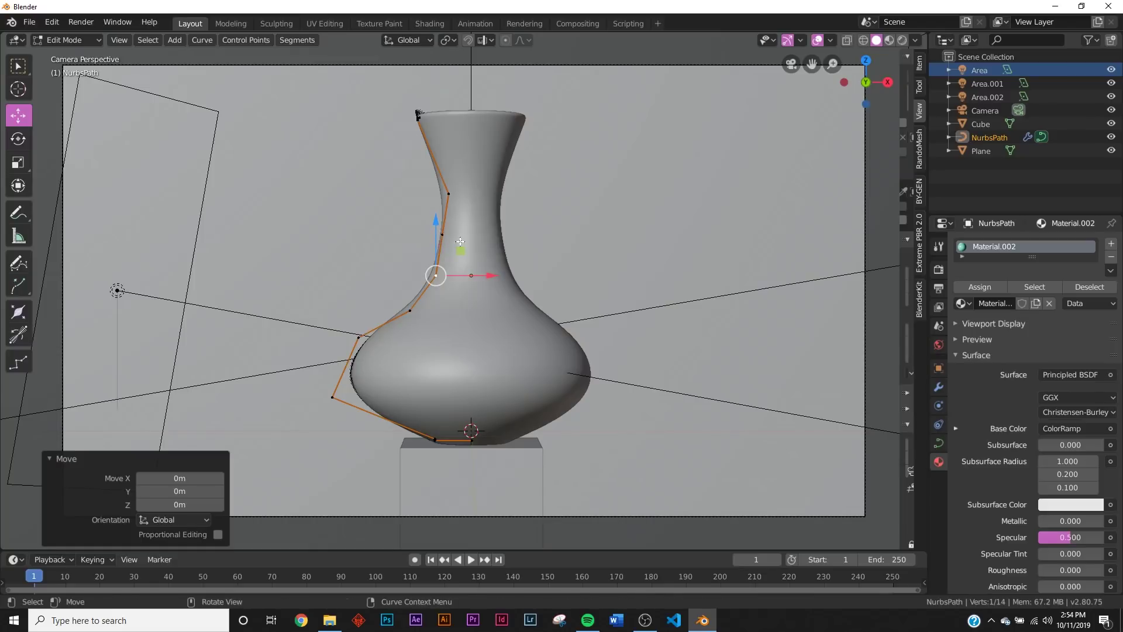
scroll(440, 234, "up", 4)
left_click(419, 175)
scroll(423, 209, "down", 4)
key("g")
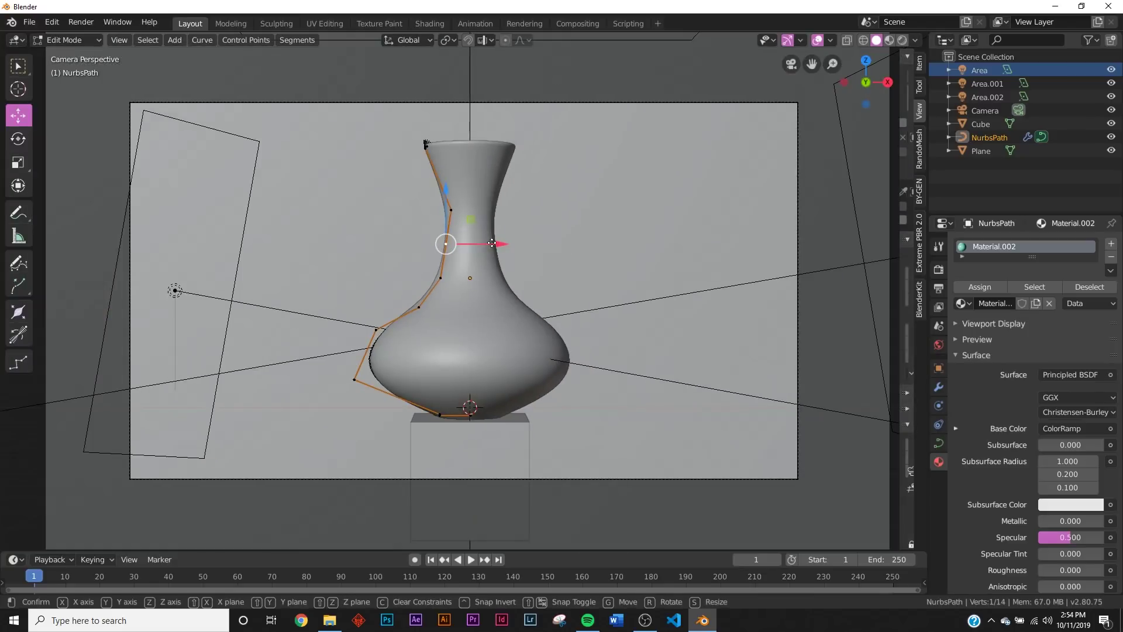
left_click(409, 248)
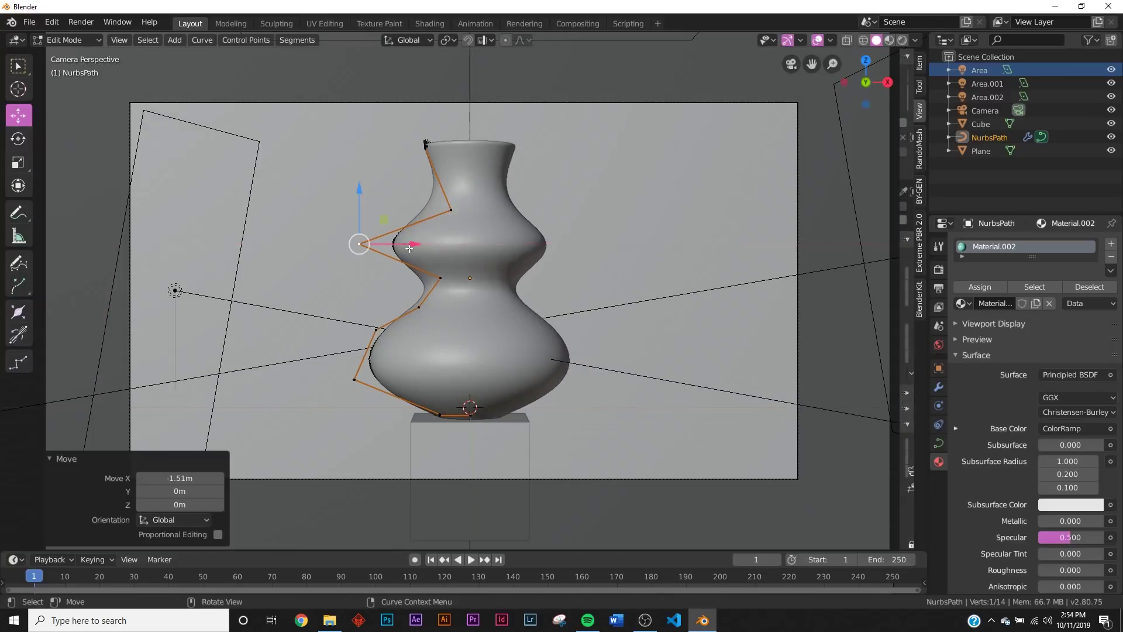
Subdivide the profile segments directly below and above the upper bulge's control point, and pull that bulge slightly inward along X
left_click(439, 279, "shift")
right_click(475, 230)
left_click(475, 231)
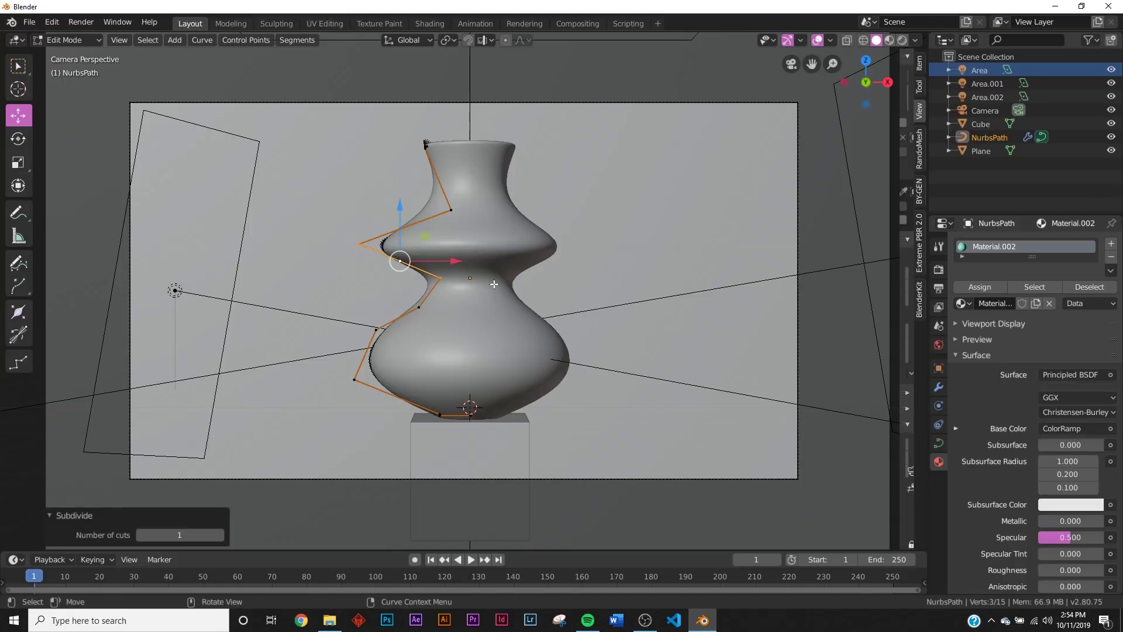
left_click(450, 211)
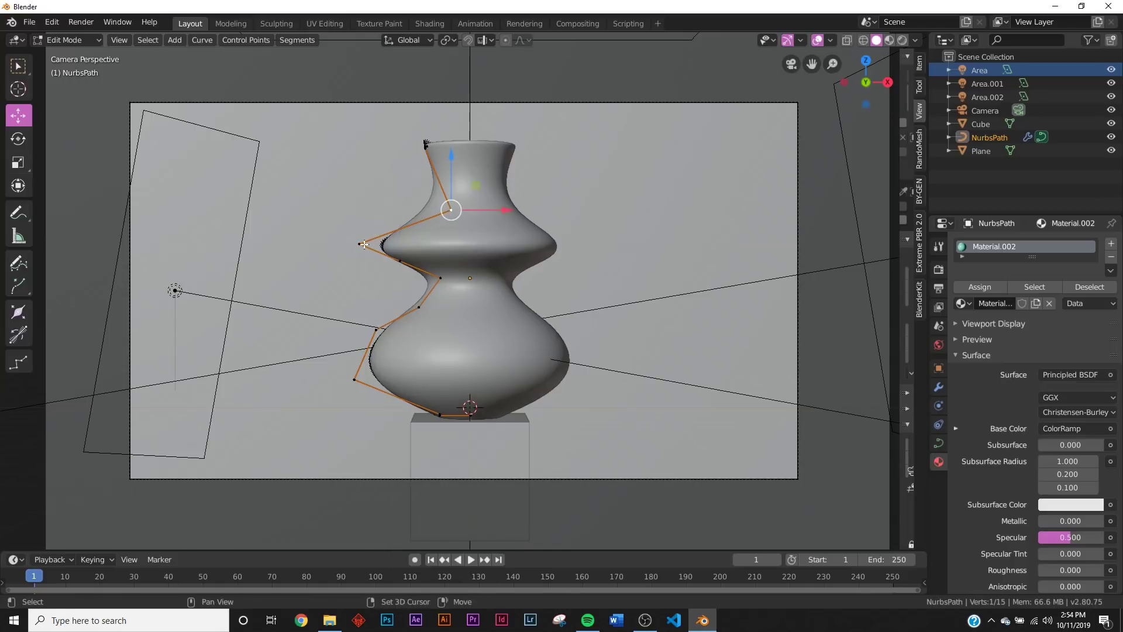
left_click(361, 244, "shift")
right_click(374, 190)
left_click(374, 191)
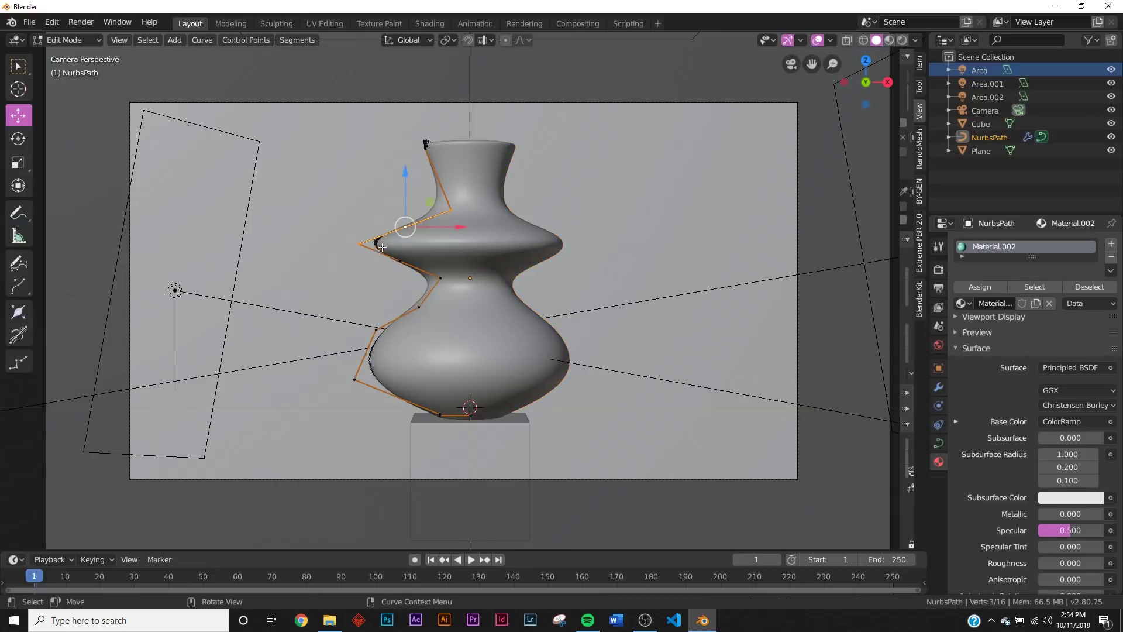
left_click_drag(412, 241, 440, 242)
Leave Edit Mode and inspect the reshaped vase's material in Look Dev shading, then return to Solid shading
key("Tab")
key("z")
left_click(548, 386)
scroll(583, 328, "up", 2)
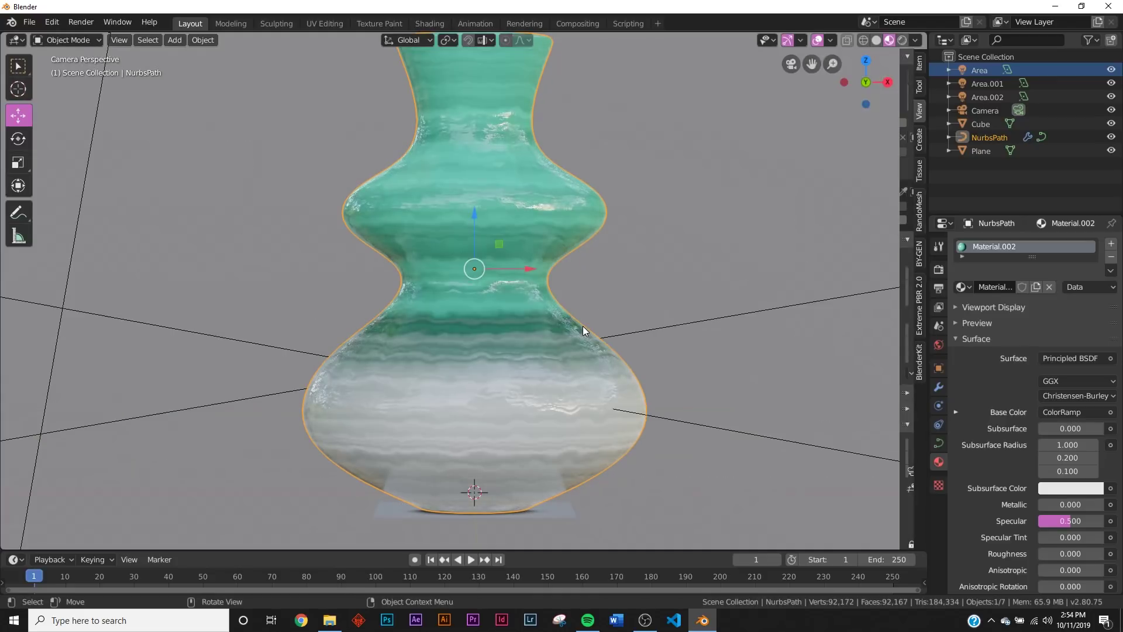
key("z")
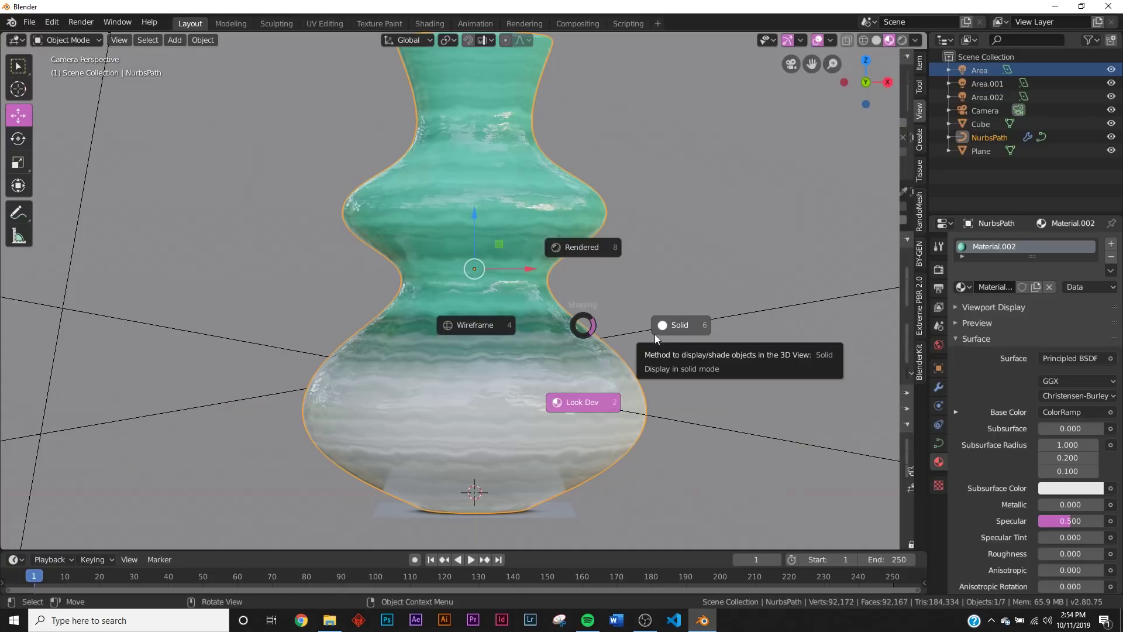
left_click(655, 338)
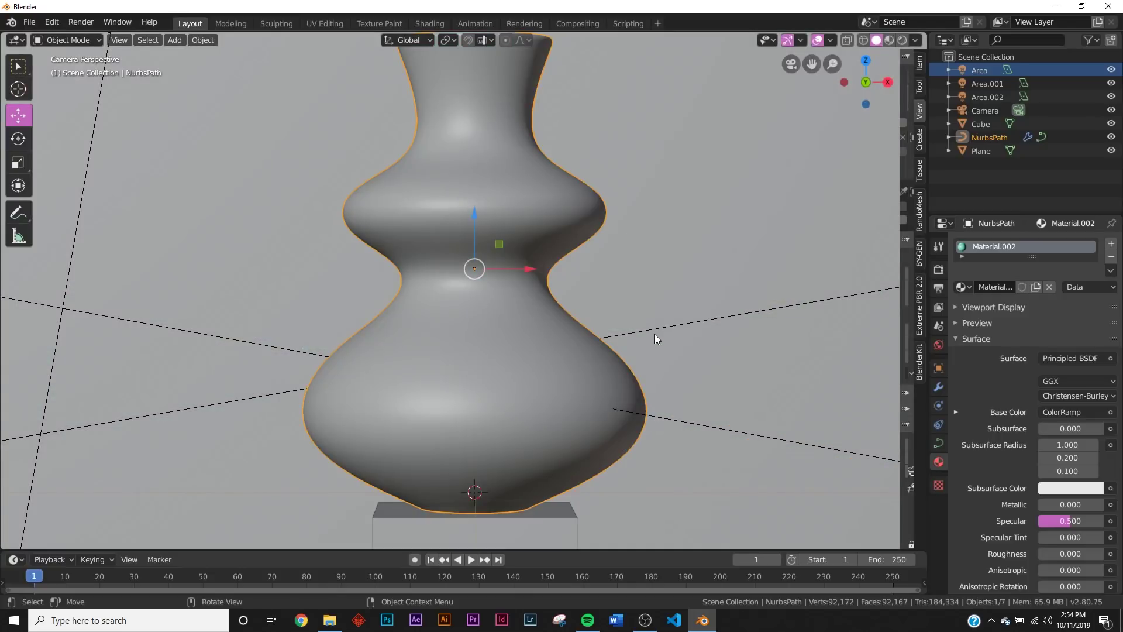